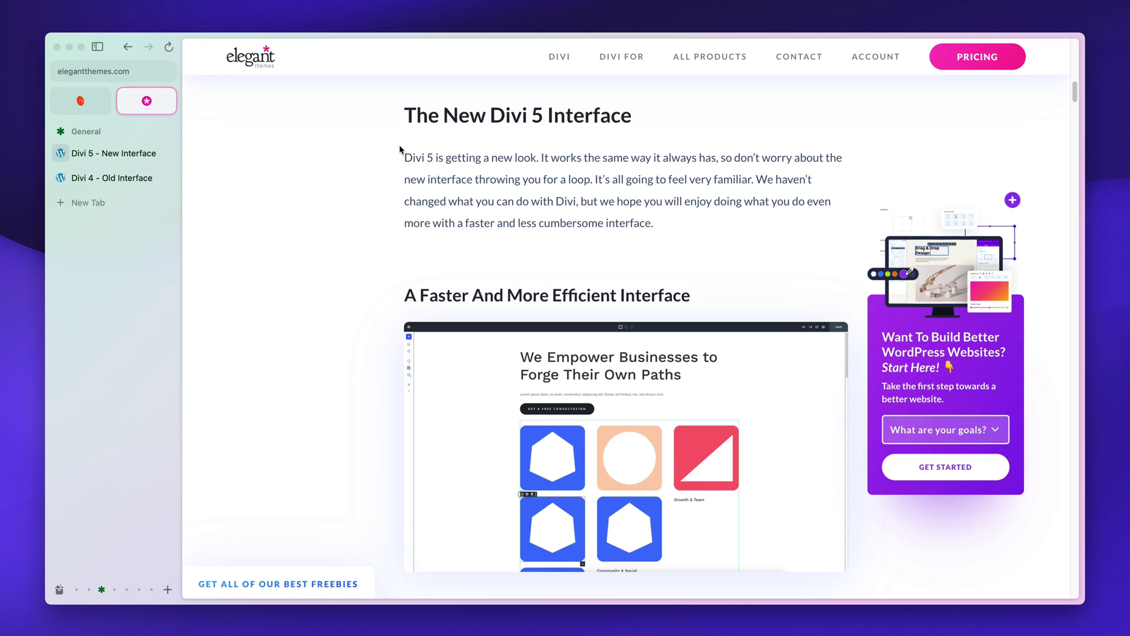
Select the article heading 'The New Divi 5 Interface', then clear the selection.
{"action": "left_click_drag", "start_coordinate": [404, 116], "coordinate": [649, 114]}
{"action": "left_click", "coordinate": [657, 114]}
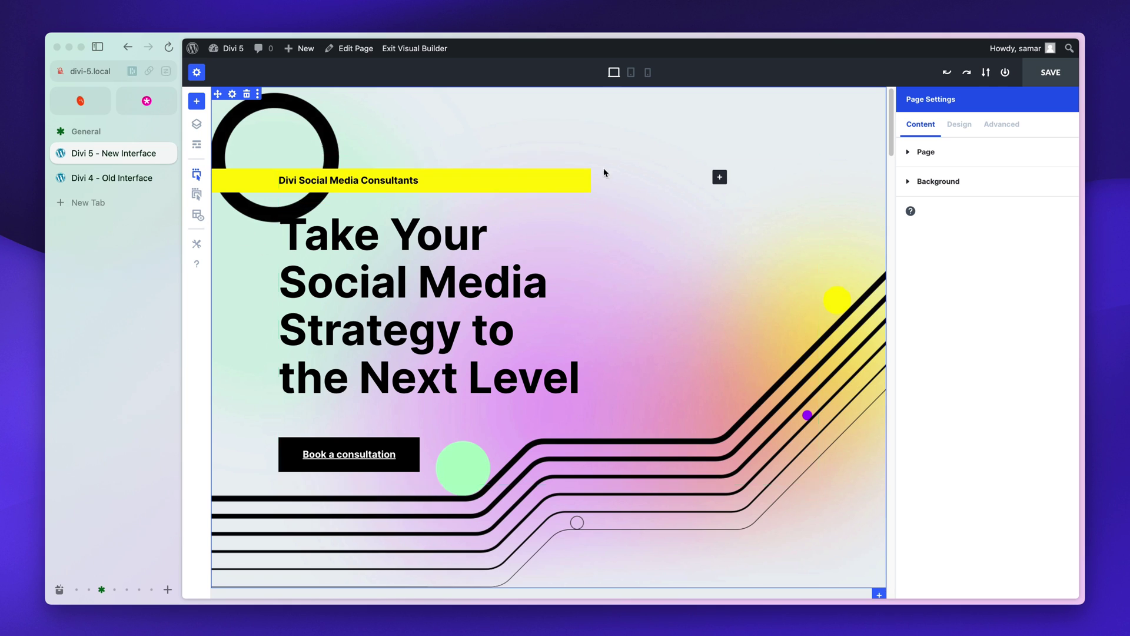
Compare the page in the Divi 4 and Divi 5 builders, ending in Divi 4.
{"action": "left_click", "coordinate": [102, 186]}
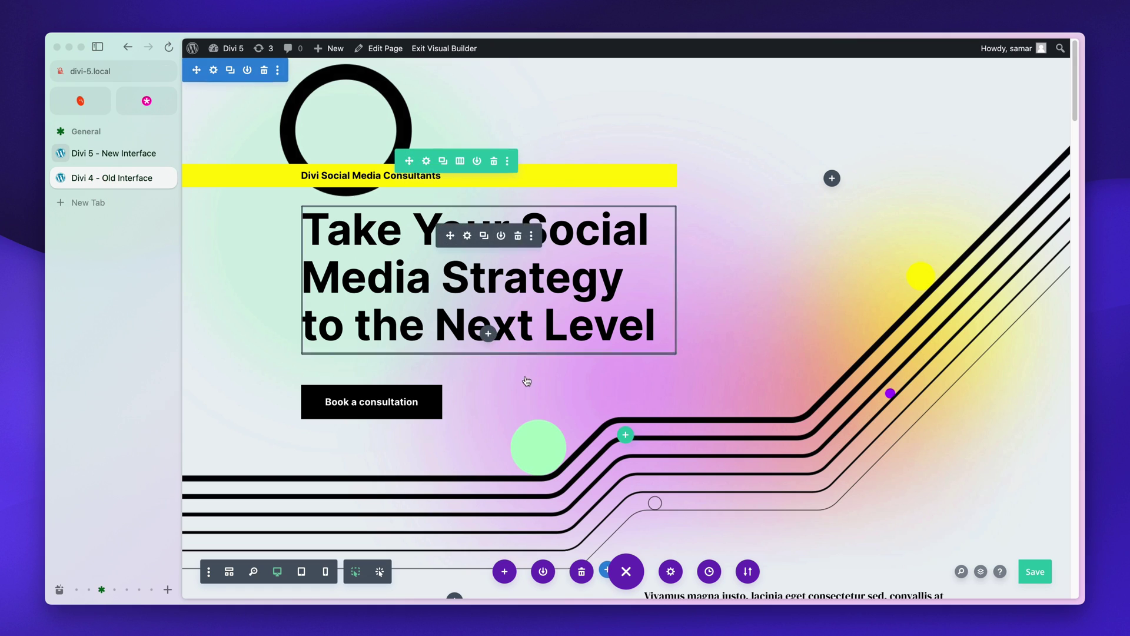
{"action": "scroll", "coordinate": [748, 406], "scroll_direction": "down", "scroll_amount": 2}
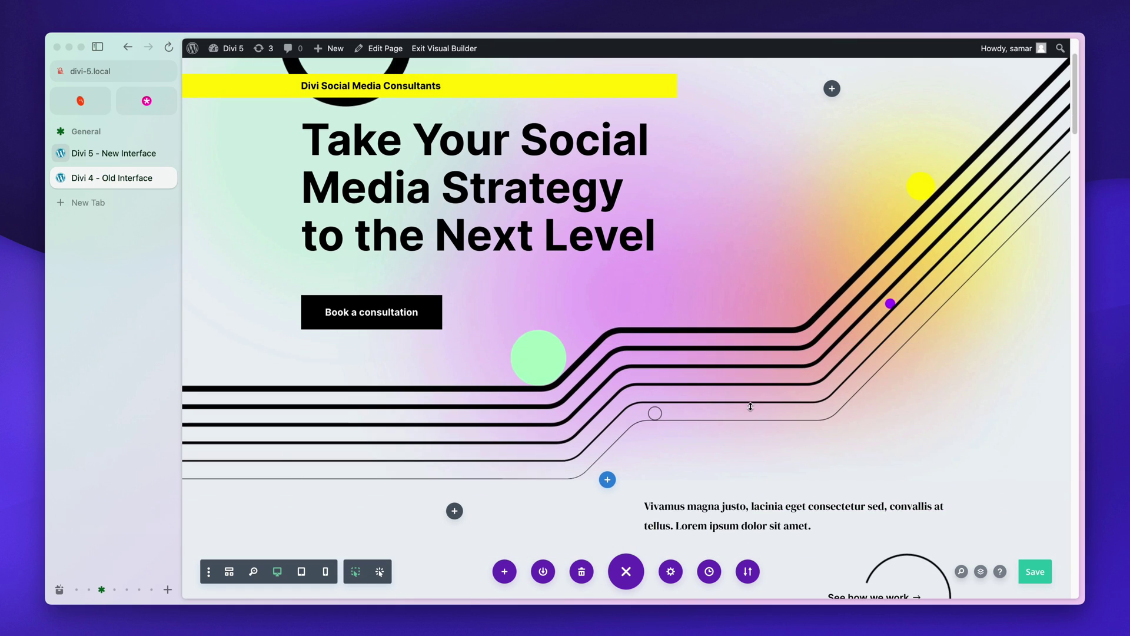
{"action": "left_click", "coordinate": [121, 155]}
{"action": "left_click", "coordinate": [121, 177]}
{"action": "left_click", "coordinate": [124, 155]}
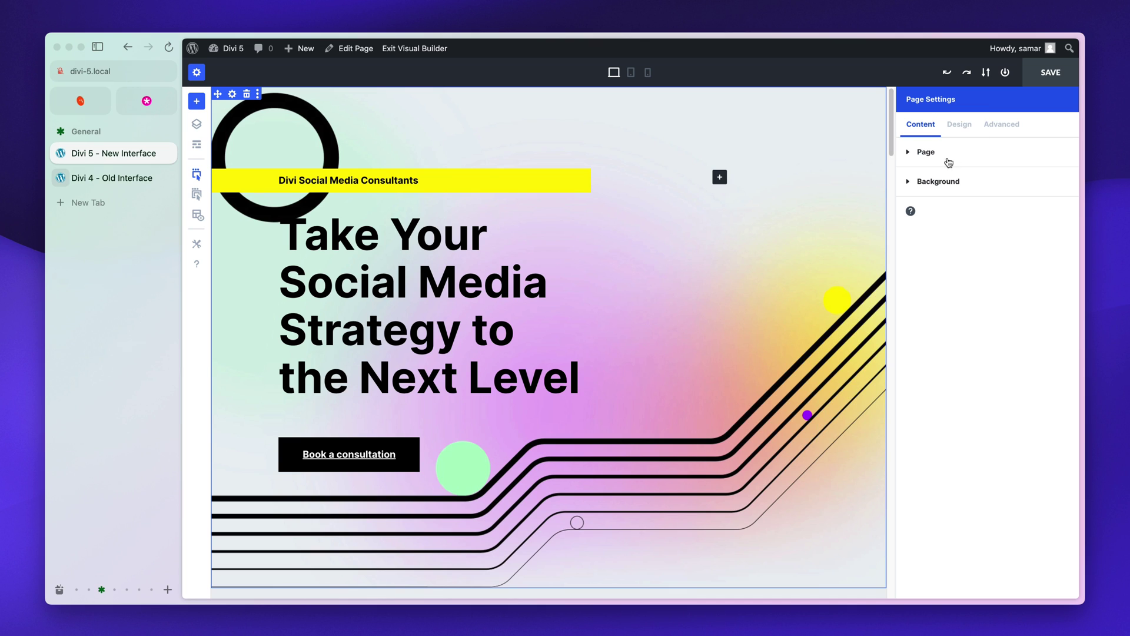
{"action": "left_click", "coordinate": [89, 179]}
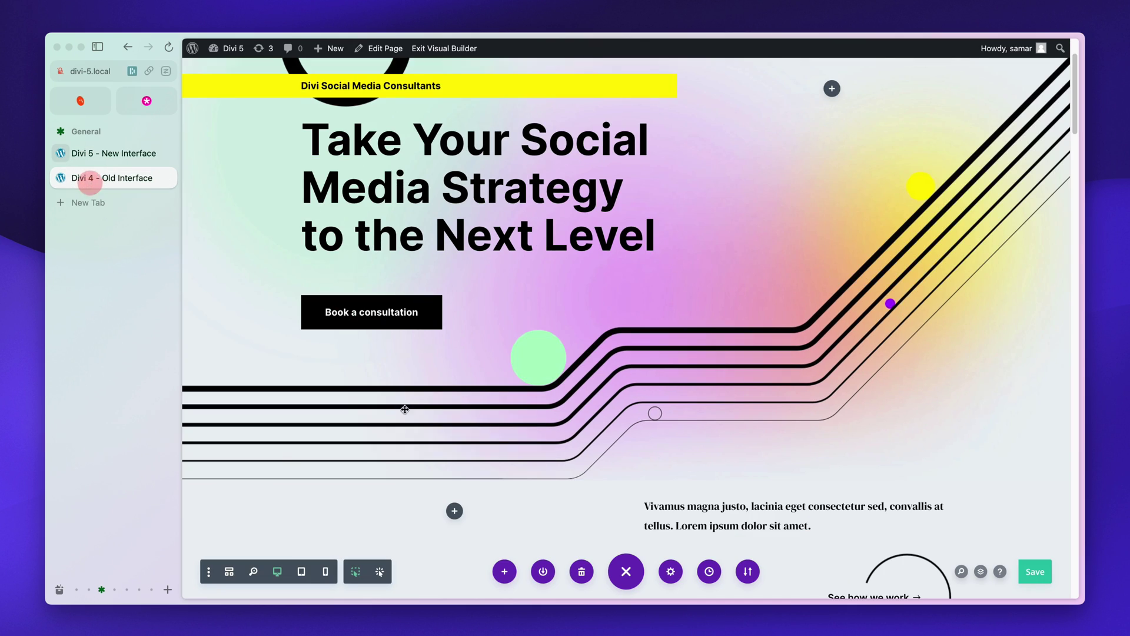
{"action": "scroll", "coordinate": [535, 404], "scroll_direction": "up", "scroll_amount": 2}
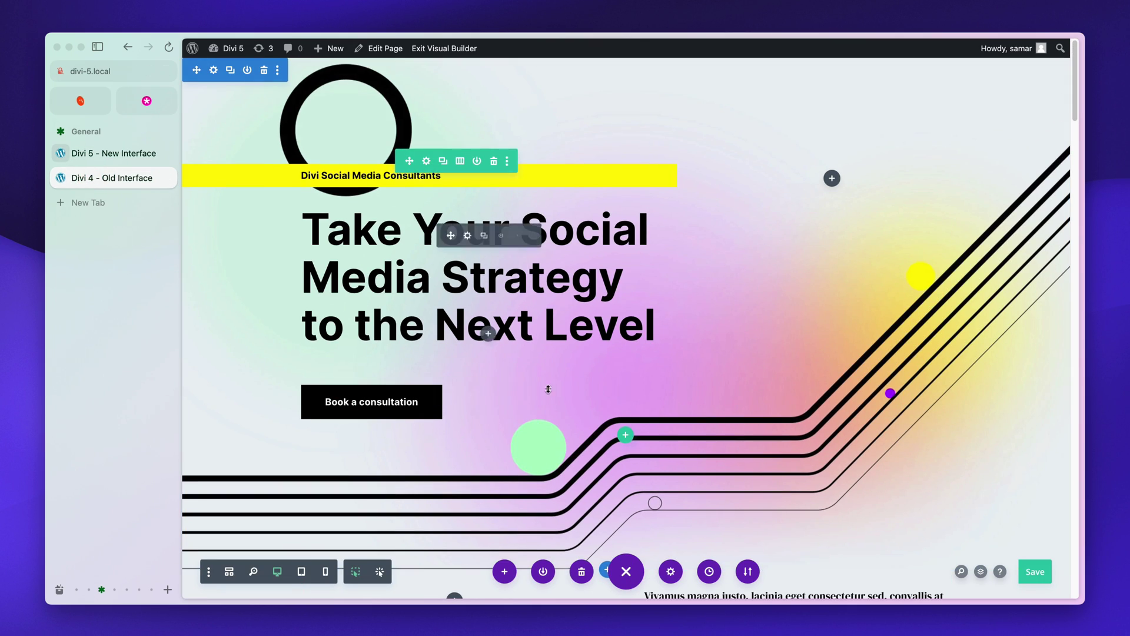
Open the heading's Text Settings in Divi 4 and dock the panel full-height on the right.
{"action": "left_click", "coordinate": [467, 236]}
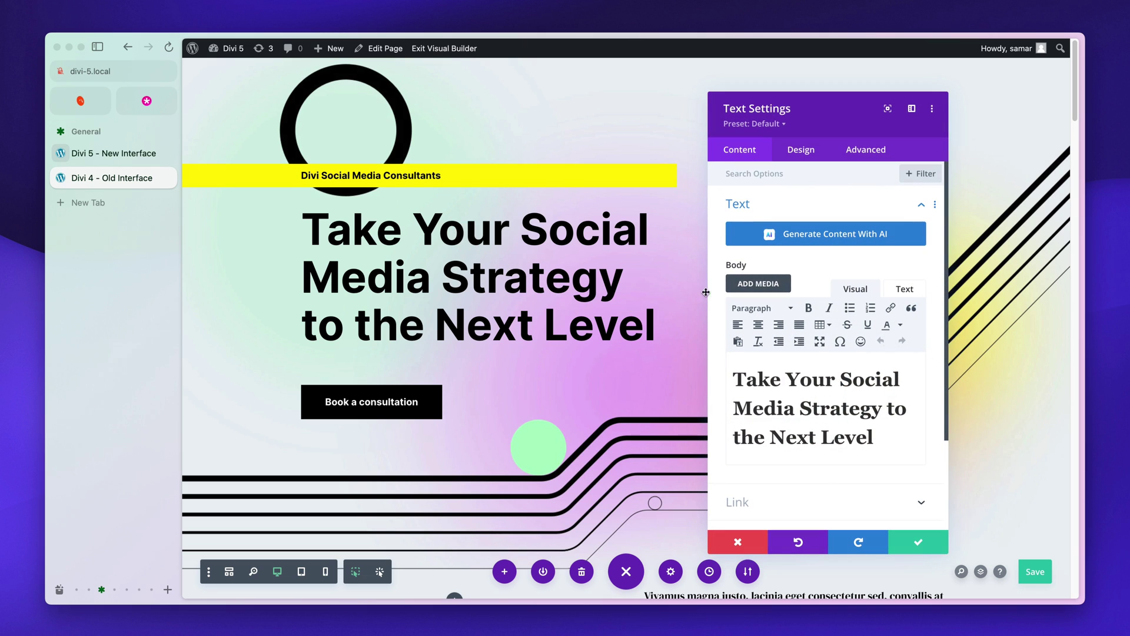
{"action": "left_click_drag", "start_coordinate": [810, 127], "coordinate": [1076, 160]}
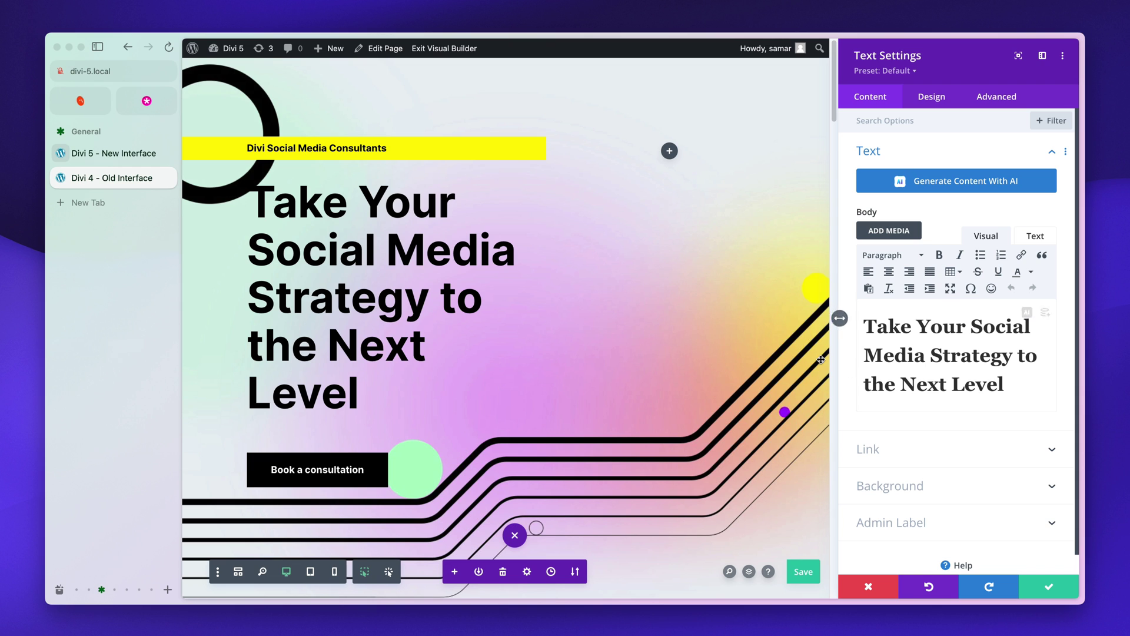
{"action": "scroll", "coordinate": [638, 339], "scroll_direction": "down", "scroll_amount": 3}
{"action": "scroll", "coordinate": [637, 340], "scroll_direction": "up", "scroll_amount": 3}
Compare the heading's text settings between the Divi 5 and Divi 4 builders.
{"action": "left_click", "coordinate": [112, 153]}
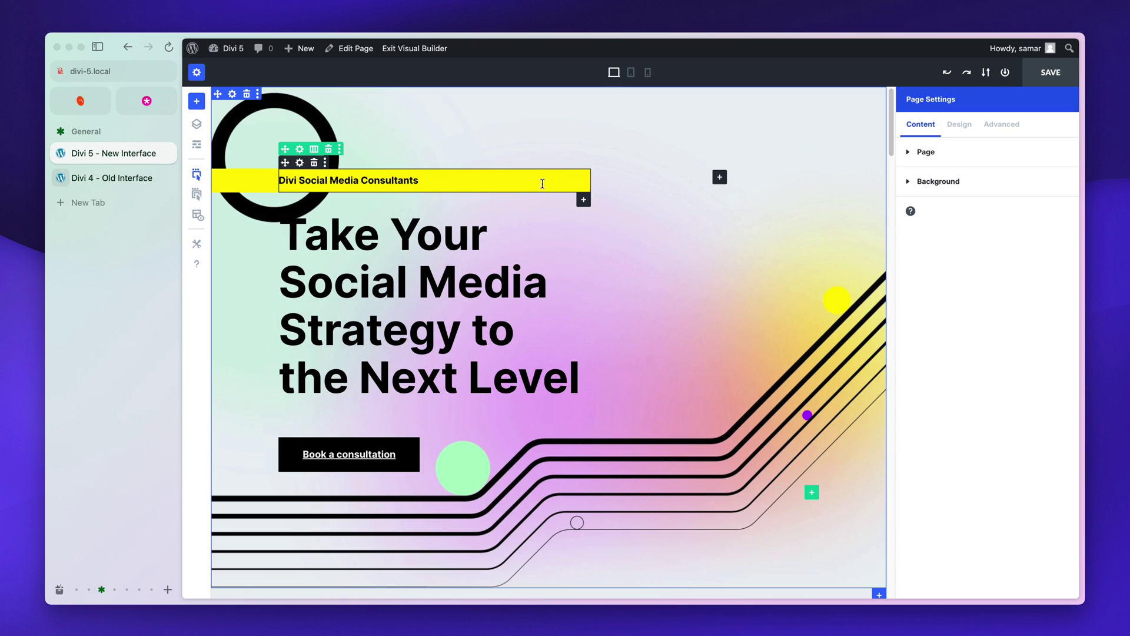
{"action": "left_click", "coordinate": [103, 186]}
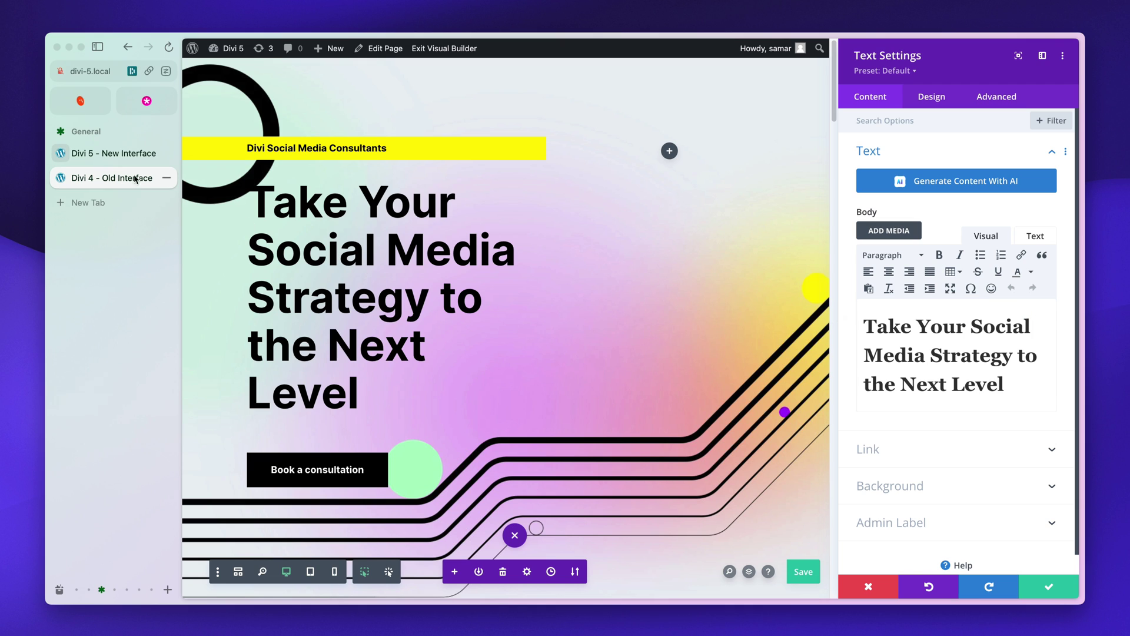
{"action": "left_click", "coordinate": [129, 156]}
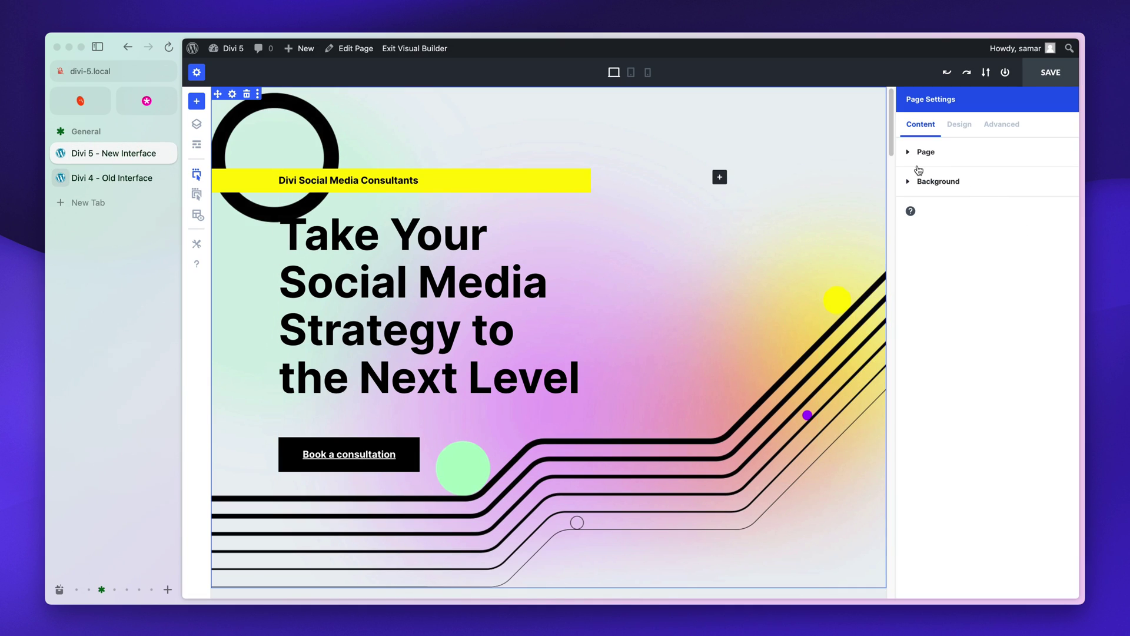
{"action": "left_click", "coordinate": [96, 177]}
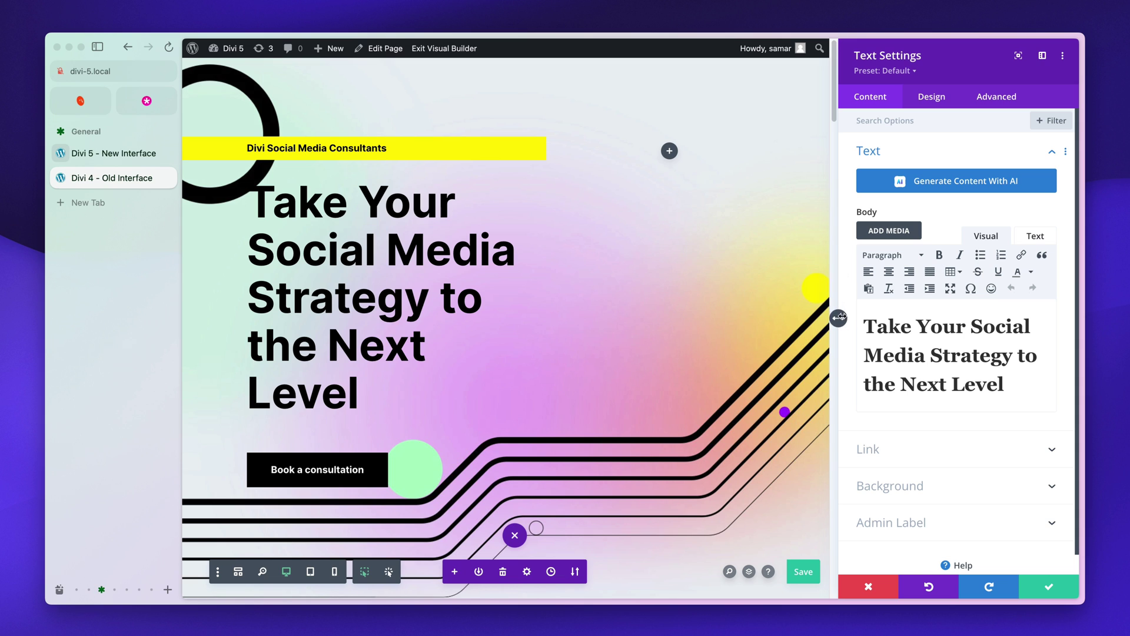
Narrow the Divi 4 page preview, then widen the docked Divi 5 settings panel.
{"action": "left_click_drag", "start_coordinate": [839, 318], "coordinate": [757, 323]}
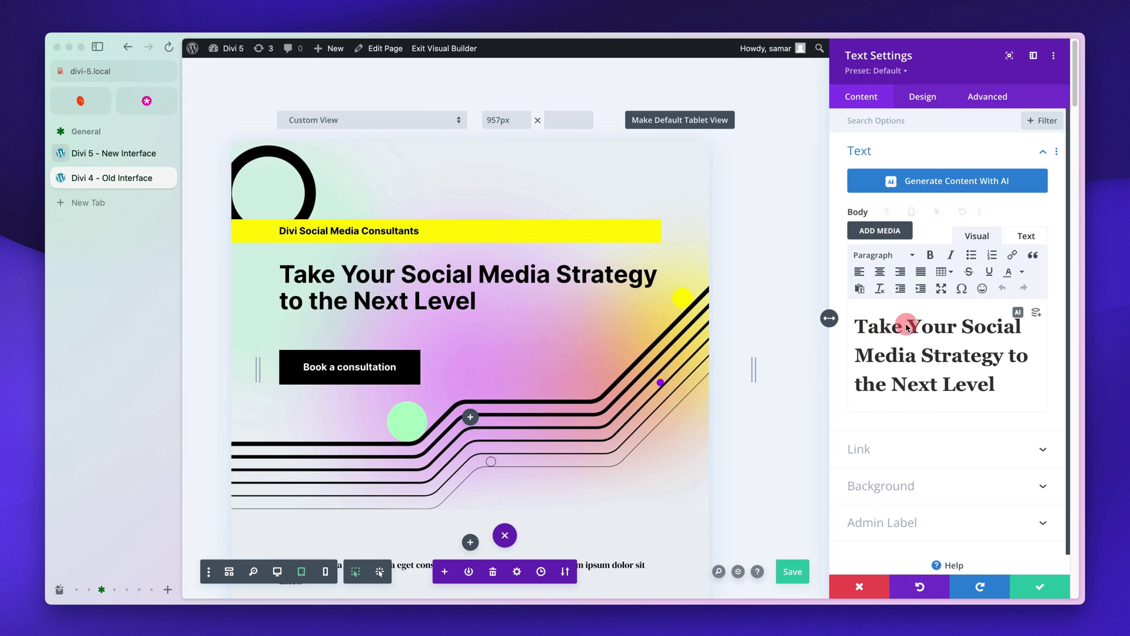
{"action": "key", "text": "ctrl+Tab"}
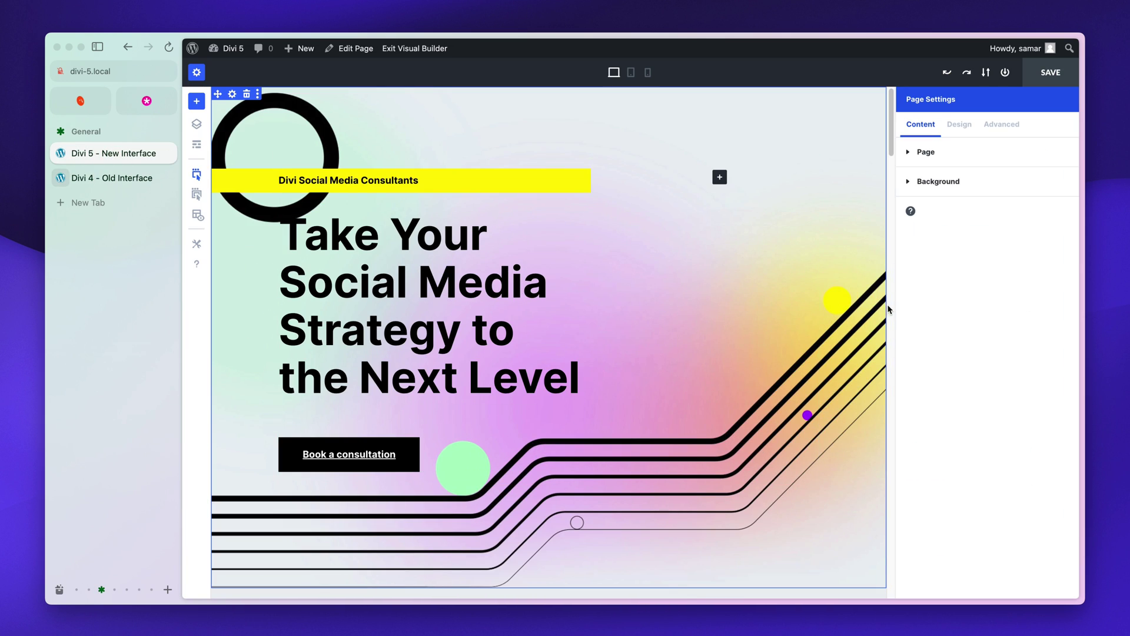
{"action": "mouse_move", "coordinate": [890, 310]}
{"action": "left_mouse_down"}
{"action": "mouse_move", "coordinate": [822, 306]}
{"action": "mouse_move", "coordinate": [926, 308]}
{"action": "mouse_move", "coordinate": [643, 312]}
{"action": "mouse_move", "coordinate": [888, 312]}
{"action": "mouse_move", "coordinate": [872, 309]}
{"action": "left_mouse_up"}
Open the heading's settings in Divi 5, then the Row Settings for its row.
{"action": "left_click", "coordinate": [711, 302]}
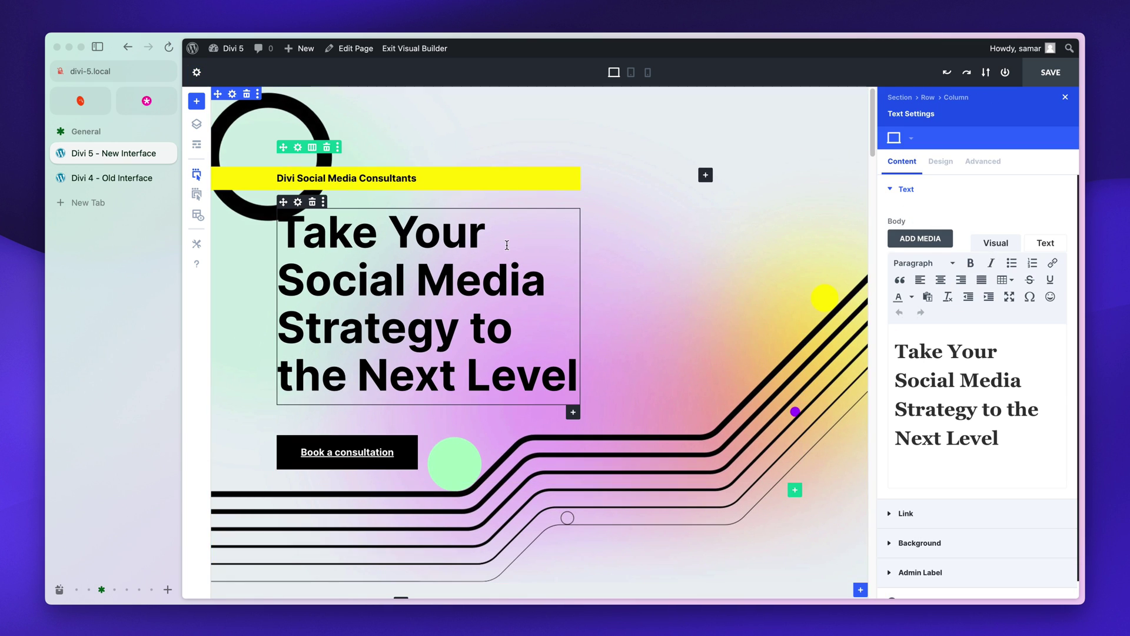
{"action": "scroll", "coordinate": [1002, 383], "scroll_direction": "down", "scroll_amount": 1}
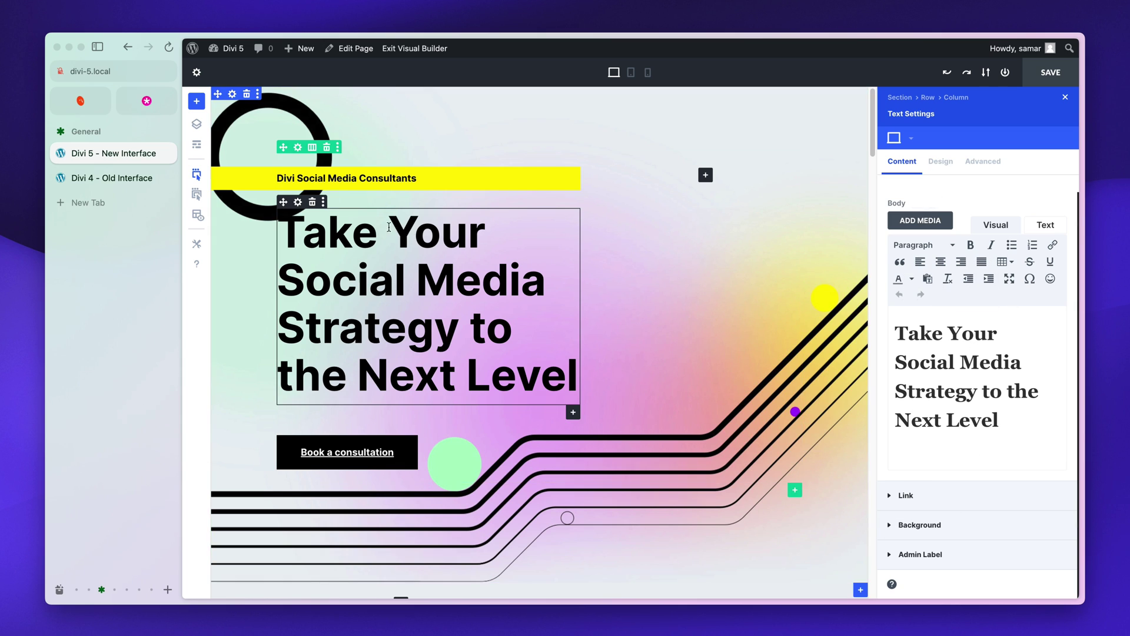
{"action": "left_click", "coordinate": [298, 148]}
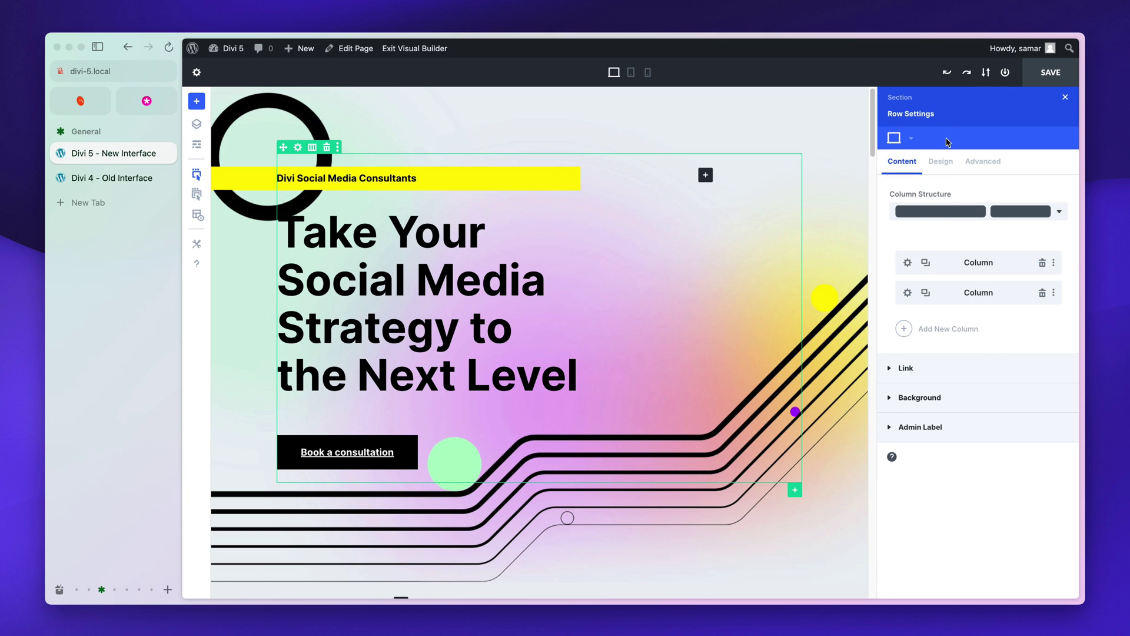
Float, left-dock and widen, then right-dock the Row Settings panel, and reopen the heading's settings.
{"action": "left_click_drag", "start_coordinate": [870, 171], "coordinate": [320, 262]}
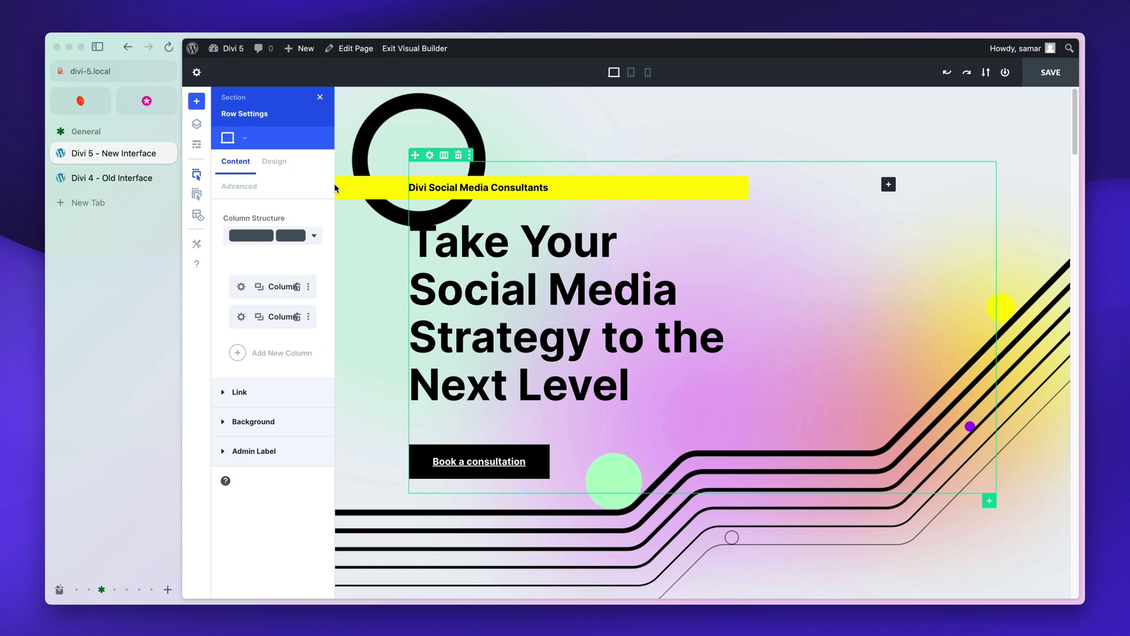
{"action": "left_click_drag", "start_coordinate": [336, 189], "coordinate": [407, 198]}
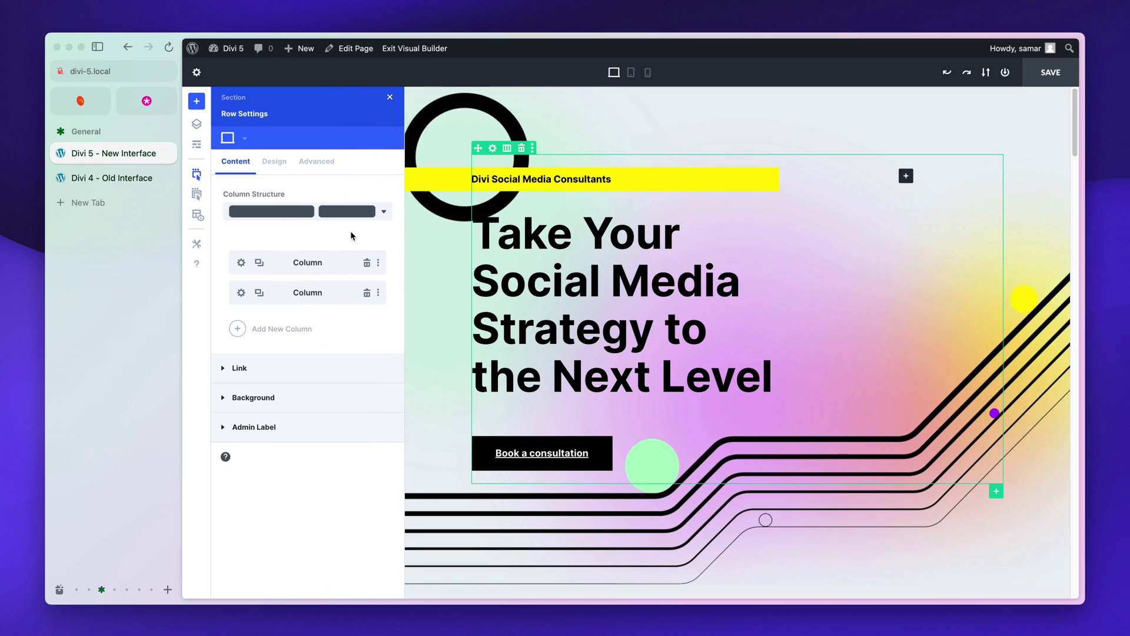
{"action": "left_click_drag", "start_coordinate": [301, 112], "coordinate": [1001, 188]}
{"action": "scroll", "coordinate": [522, 325], "scroll_direction": "down", "scroll_amount": 2}
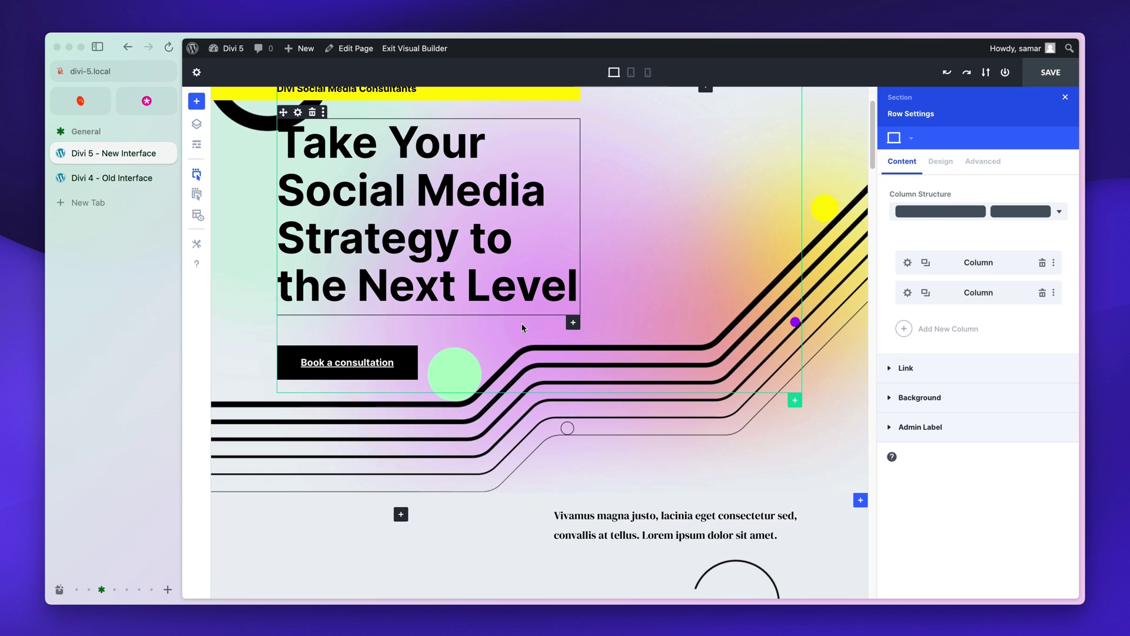
{"action": "scroll", "coordinate": [827, 307], "scroll_direction": "up", "scroll_amount": 2}
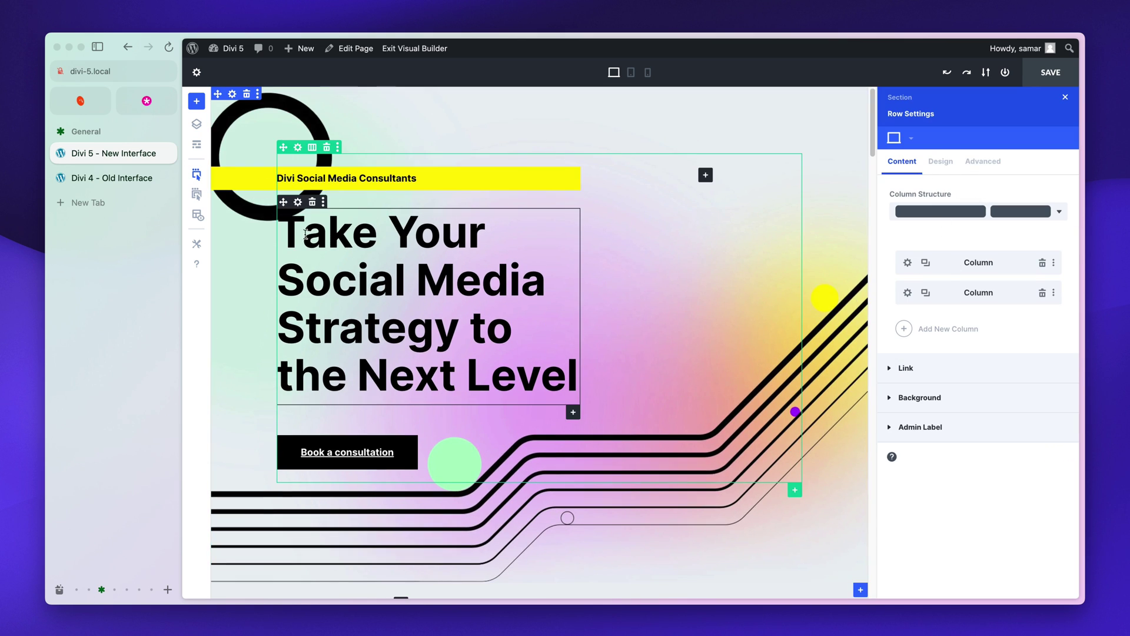
{"action": "left_click", "coordinate": [298, 203]}
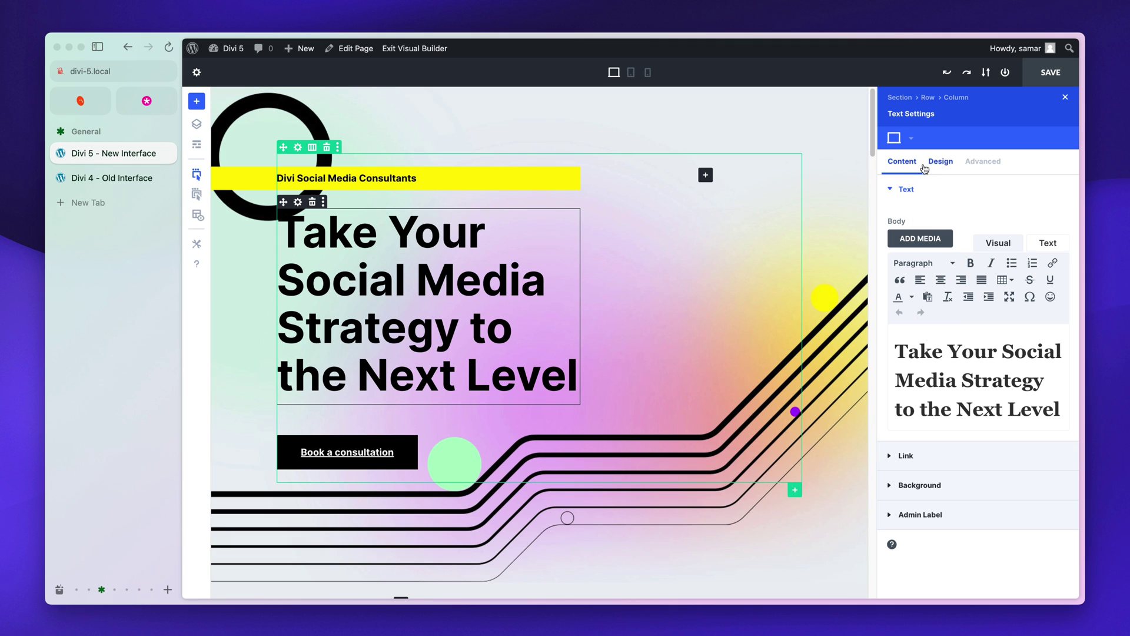
Browse the heading's Advanced tab: Custom CSS, CSS ID & Classes, Visibility and Position groups.
{"action": "left_click", "coordinate": [969, 168]}
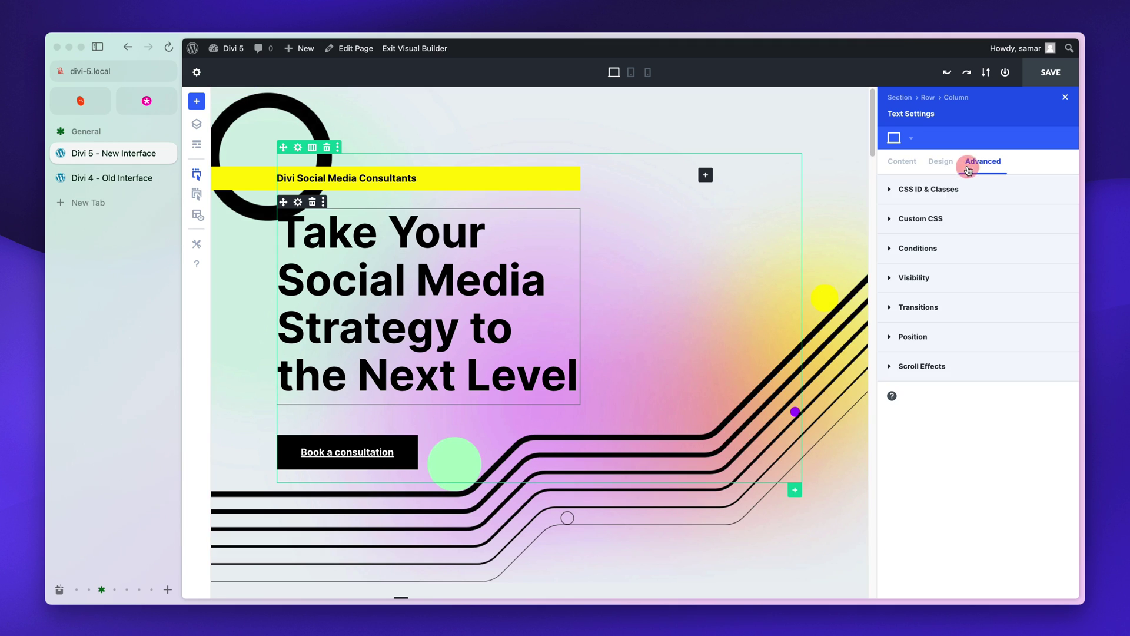
{"action": "left_click", "coordinate": [934, 215]}
{"action": "left_click", "coordinate": [930, 189]}
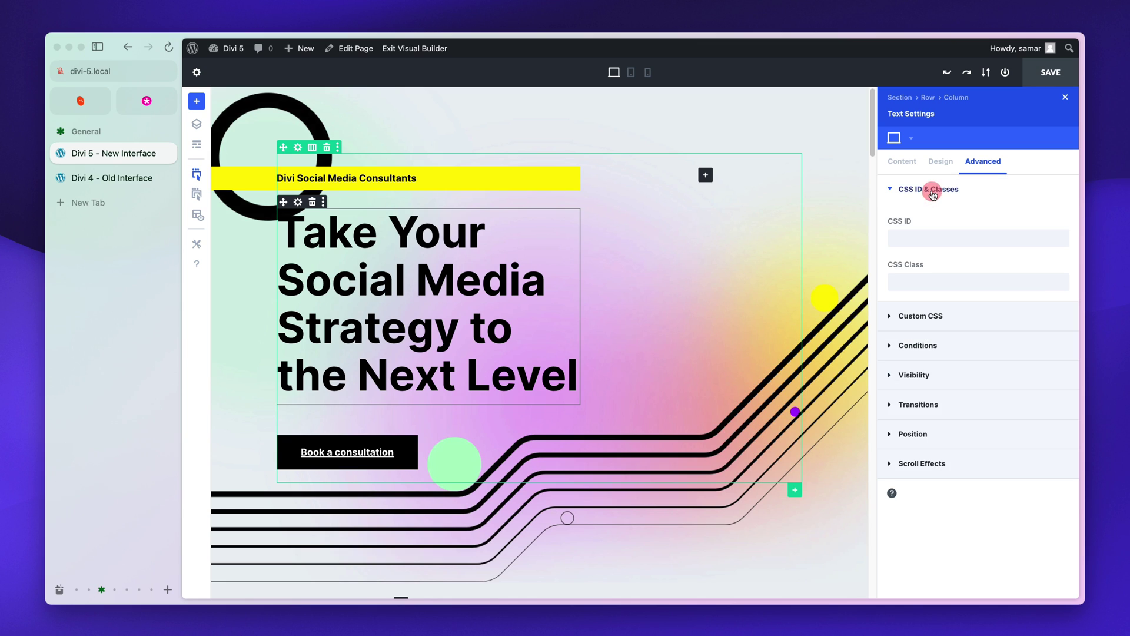
{"action": "left_click", "coordinate": [930, 189]}
{"action": "left_click", "coordinate": [916, 278]}
{"action": "left_click", "coordinate": [916, 279]}
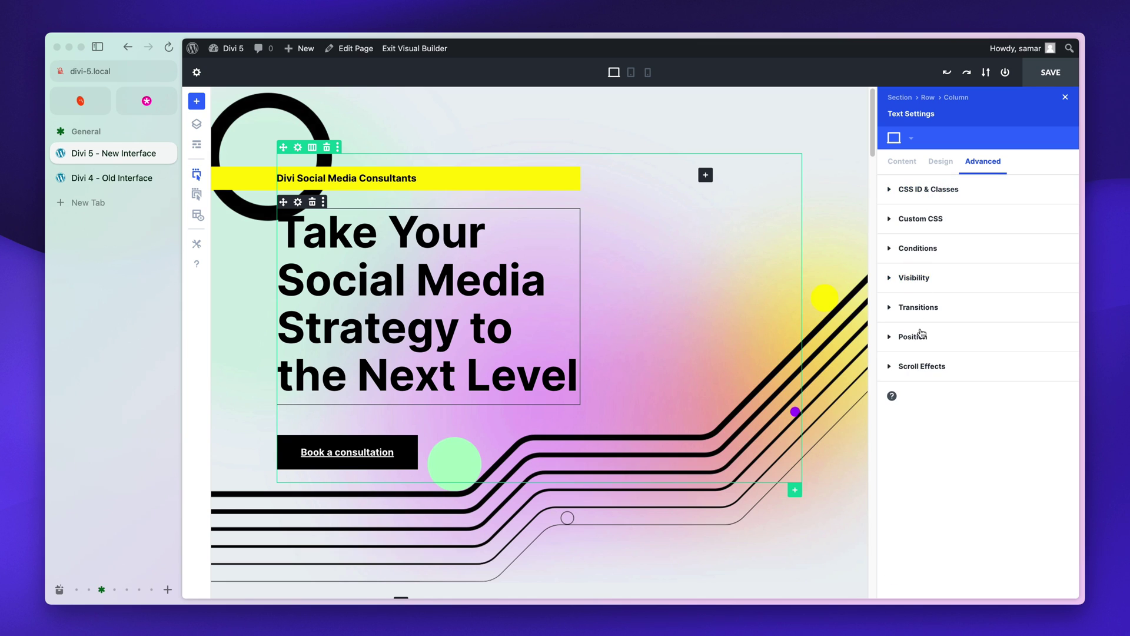
{"action": "left_click", "coordinate": [922, 333]}
{"action": "left_click", "coordinate": [921, 330]}
Browse the Design tab's Text, Heading Text, Sizing and Spacing groups, then show the Content tab.
{"action": "left_click", "coordinate": [941, 161]}
{"action": "left_click", "coordinate": [913, 201]}
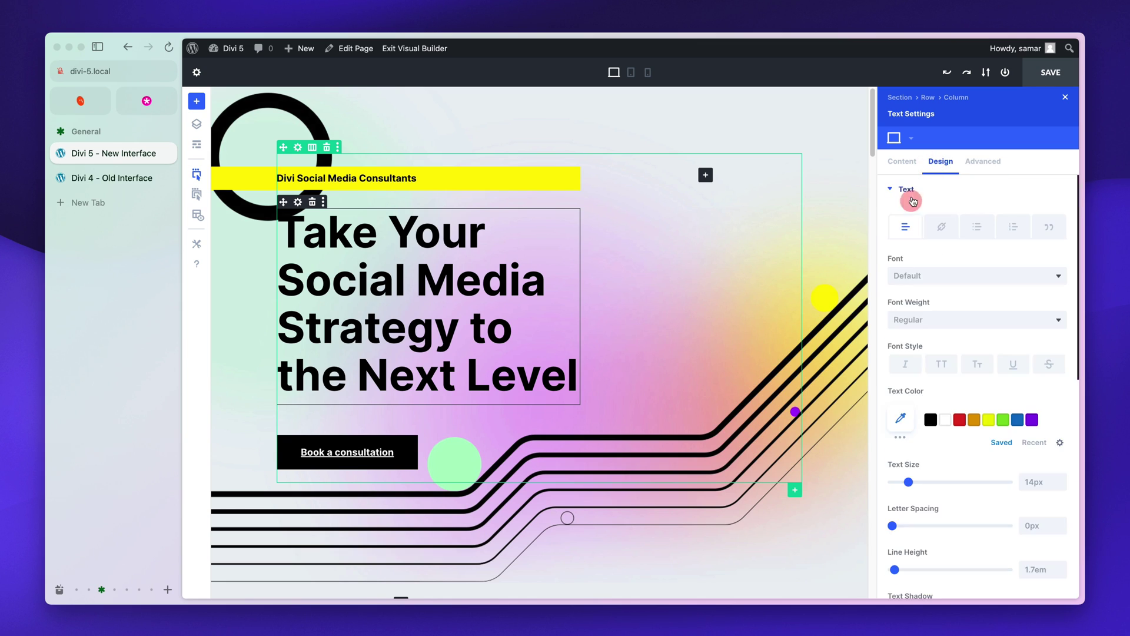
{"action": "left_click", "coordinate": [912, 198]}
{"action": "left_click", "coordinate": [915, 217]}
{"action": "left_click", "coordinate": [917, 218]}
{"action": "left_click", "coordinate": [919, 249]}
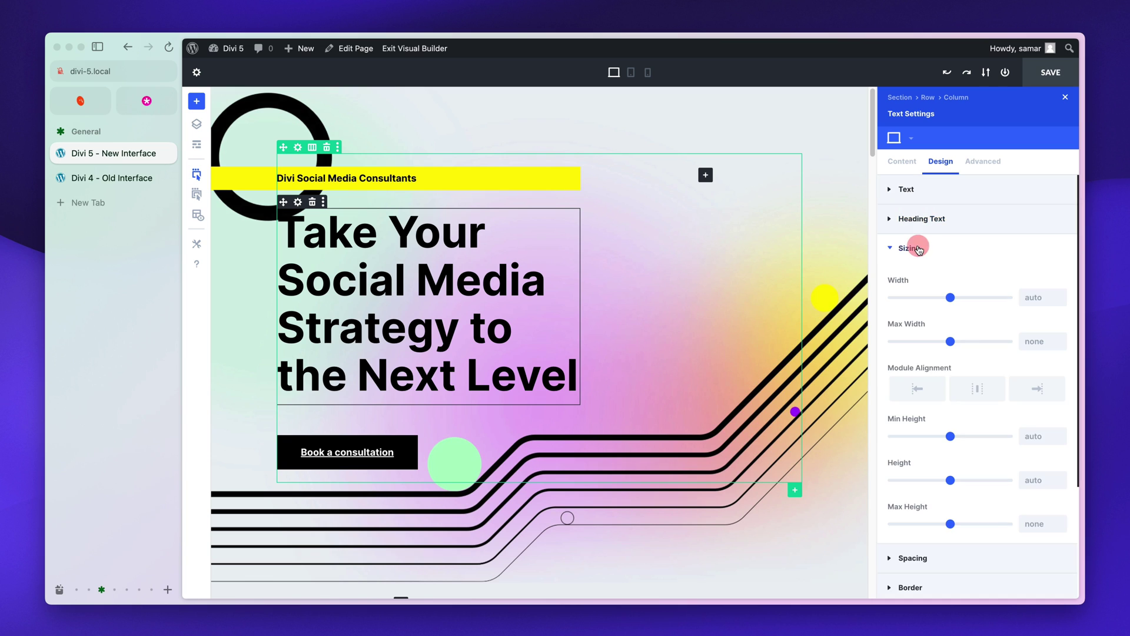
{"action": "left_click", "coordinate": [918, 249]}
{"action": "left_click", "coordinate": [922, 278]}
{"action": "left_click", "coordinate": [920, 278]}
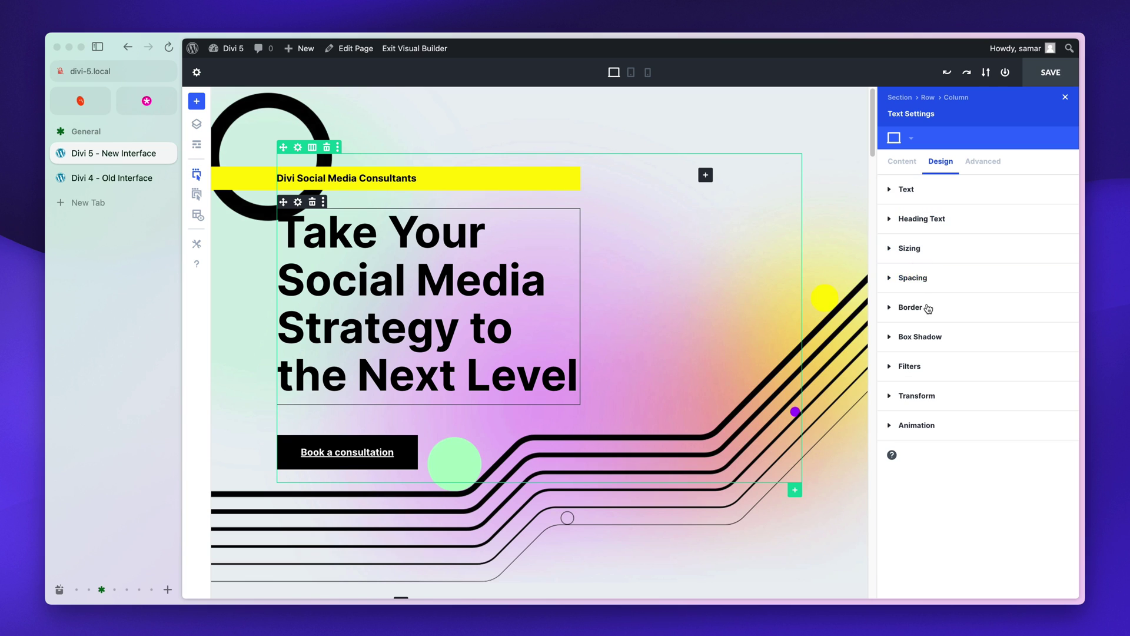
{"action": "left_click", "coordinate": [910, 163]}
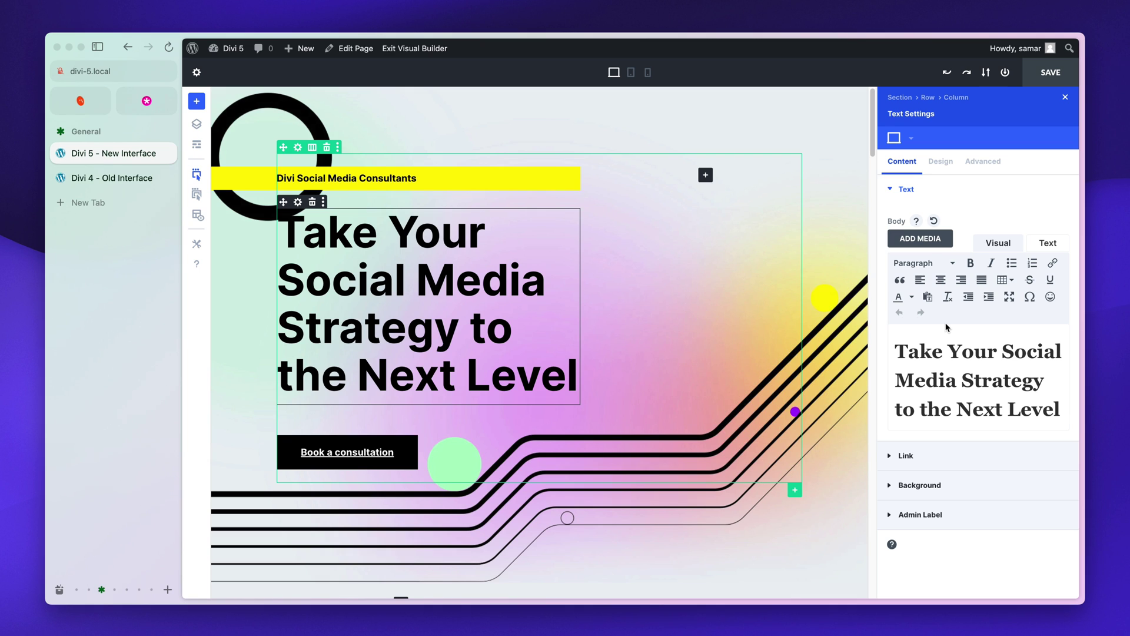
Open the heading's Text Settings in the Divi 4 builder and float the panel mid-screen.
{"action": "left_click", "coordinate": [100, 178]}
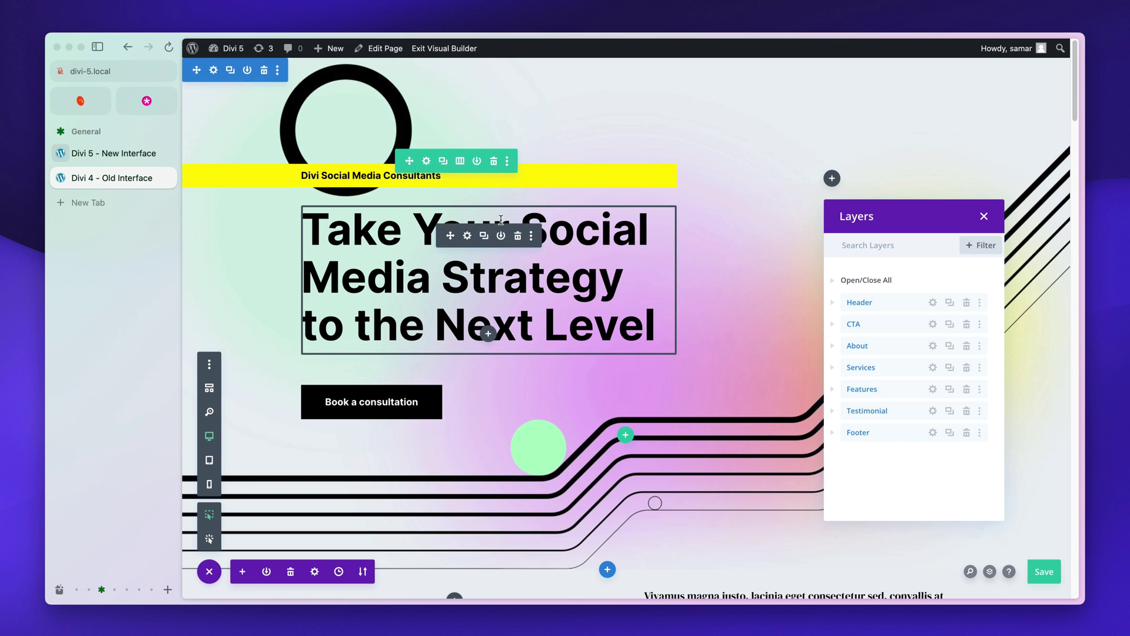
{"action": "left_click", "coordinate": [468, 236]}
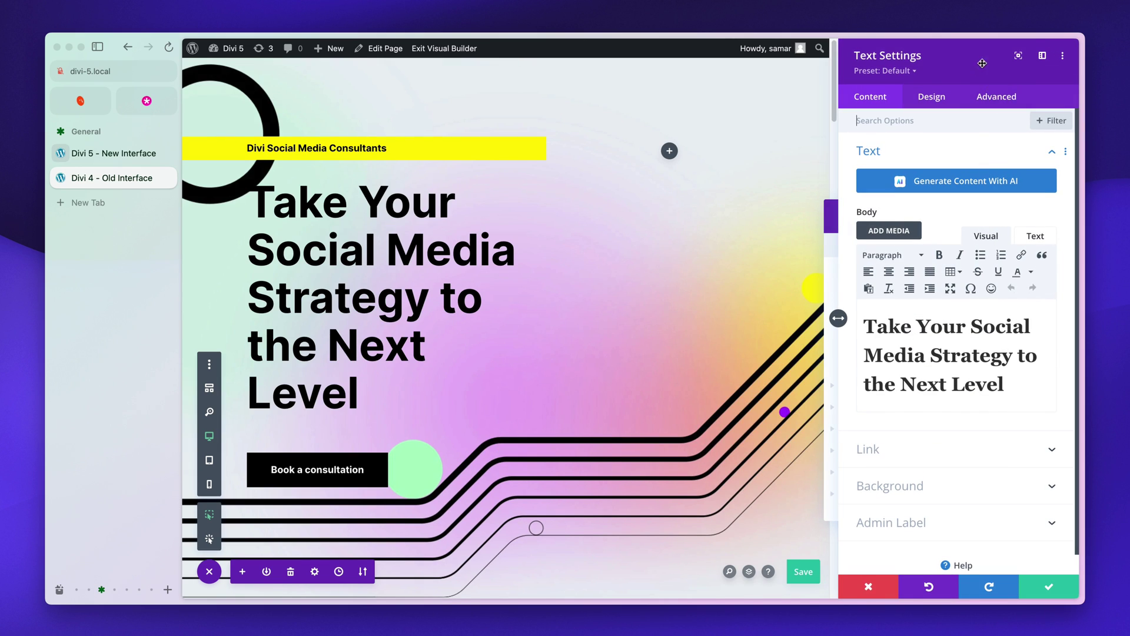
{"action": "left_click_drag", "start_coordinate": [982, 63], "coordinate": [785, 108]}
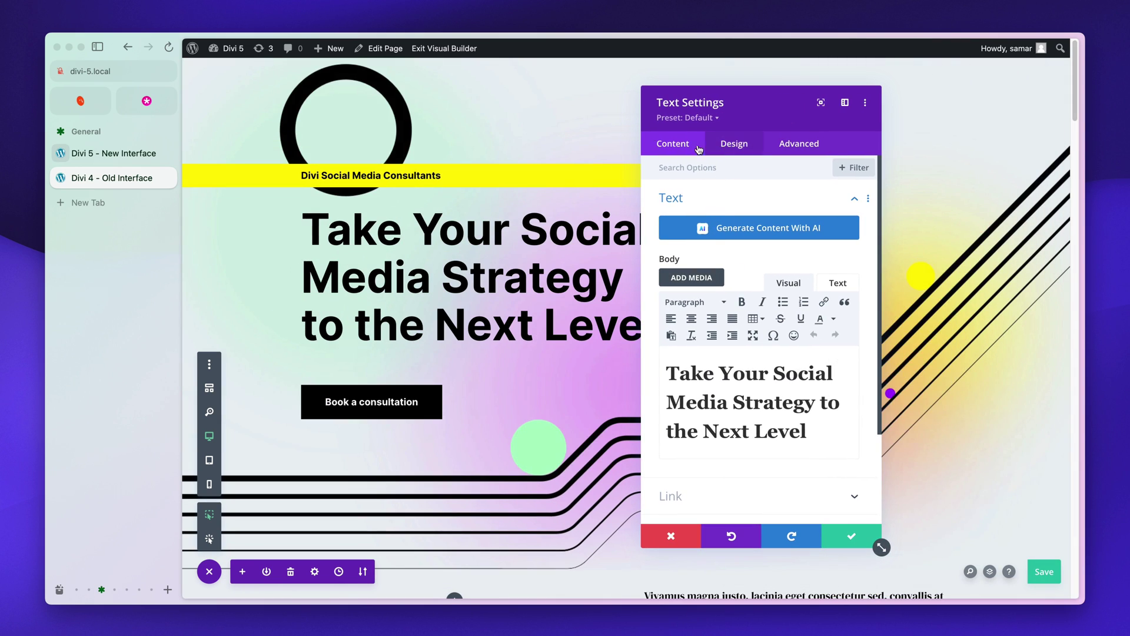
Browse the Design, Advanced and Content tabs, expand Link, then return to Divi 4 via Divi 5.
{"action": "left_click", "coordinate": [735, 147]}
{"action": "left_click", "coordinate": [767, 151]}
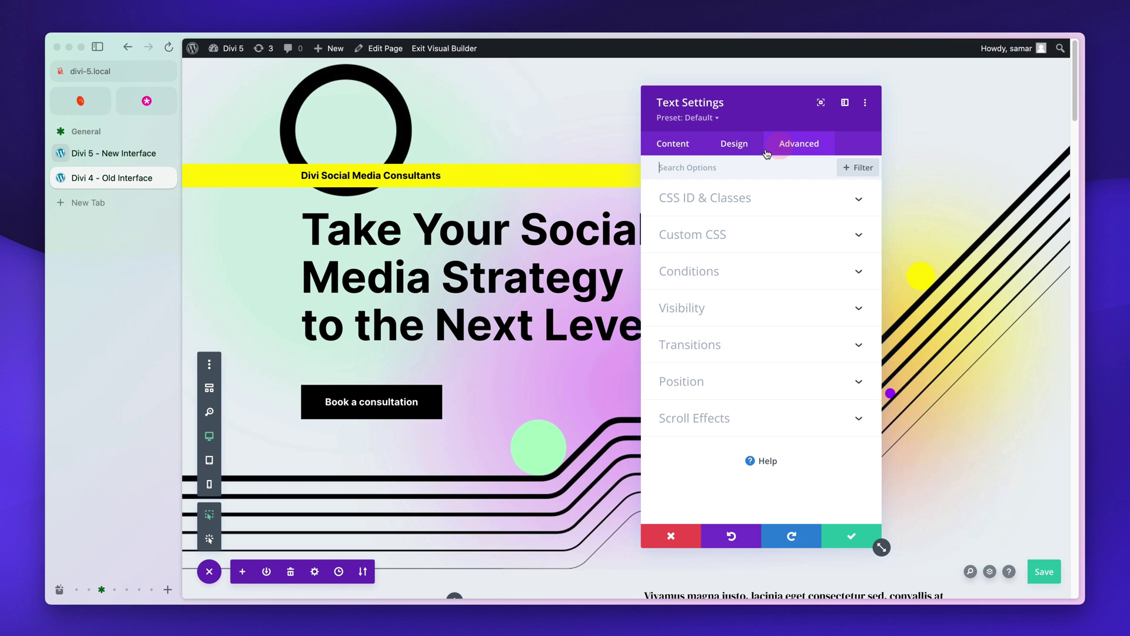
{"action": "left_click", "coordinate": [702, 151]}
{"action": "left_click", "coordinate": [714, 372]}
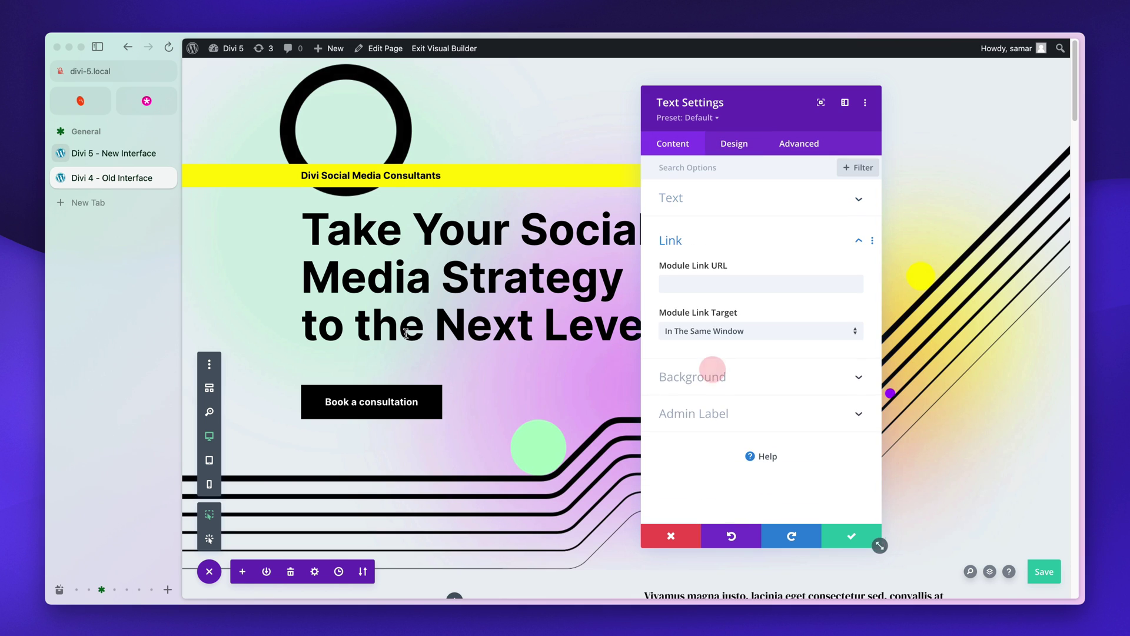
{"action": "left_click", "coordinate": [83, 154]}
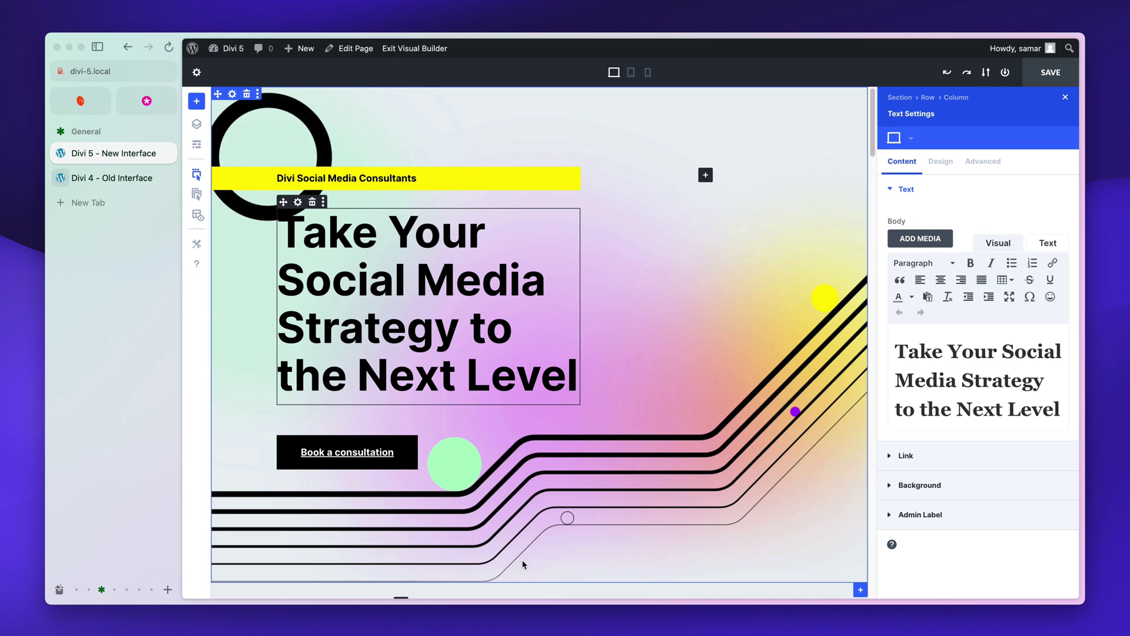
{"action": "key", "text": "ctrl+Tab"}
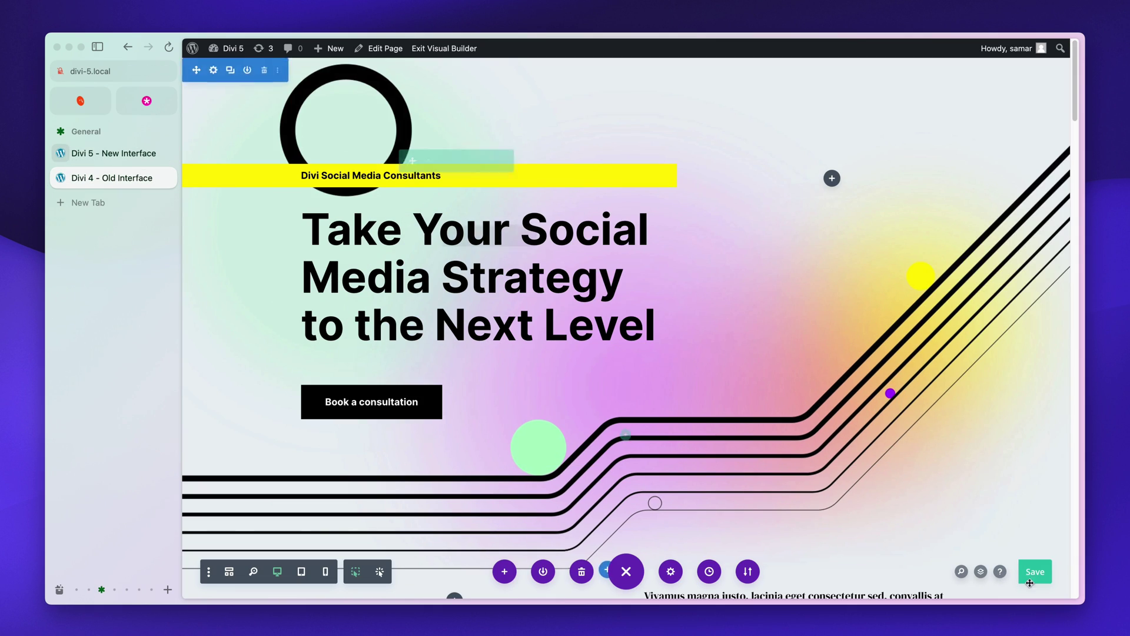
Open the Divi 4 Layers panel, make it taller, and expand every layer.
{"action": "left_click", "coordinate": [980, 573]}
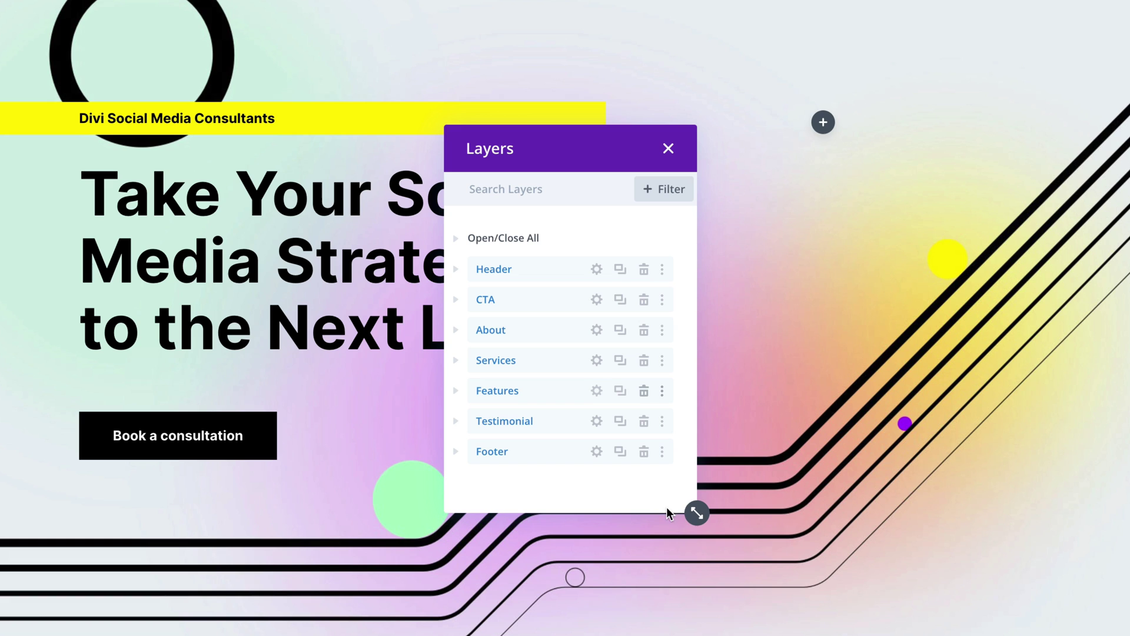
{"action": "left_click_drag", "start_coordinate": [696, 513], "coordinate": [696, 574]}
{"action": "left_click", "coordinate": [461, 240]}
{"action": "scroll", "coordinate": [514, 403], "scroll_direction": "down", "scroll_amount": 10}
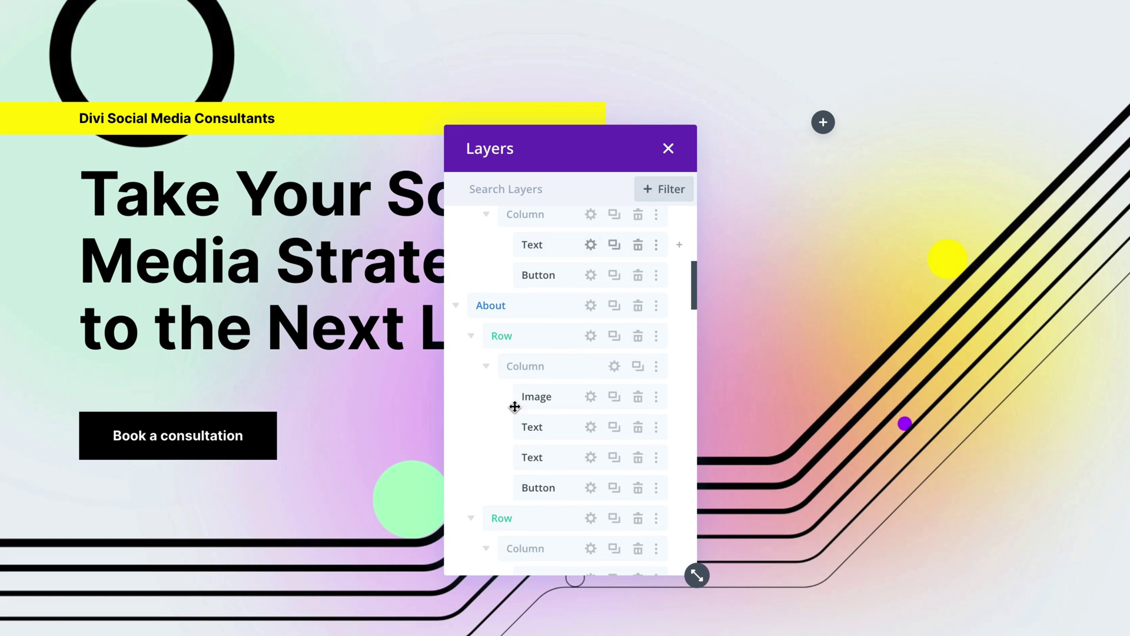
{"action": "scroll", "coordinate": [509, 436], "scroll_direction": "up", "scroll_amount": 10}
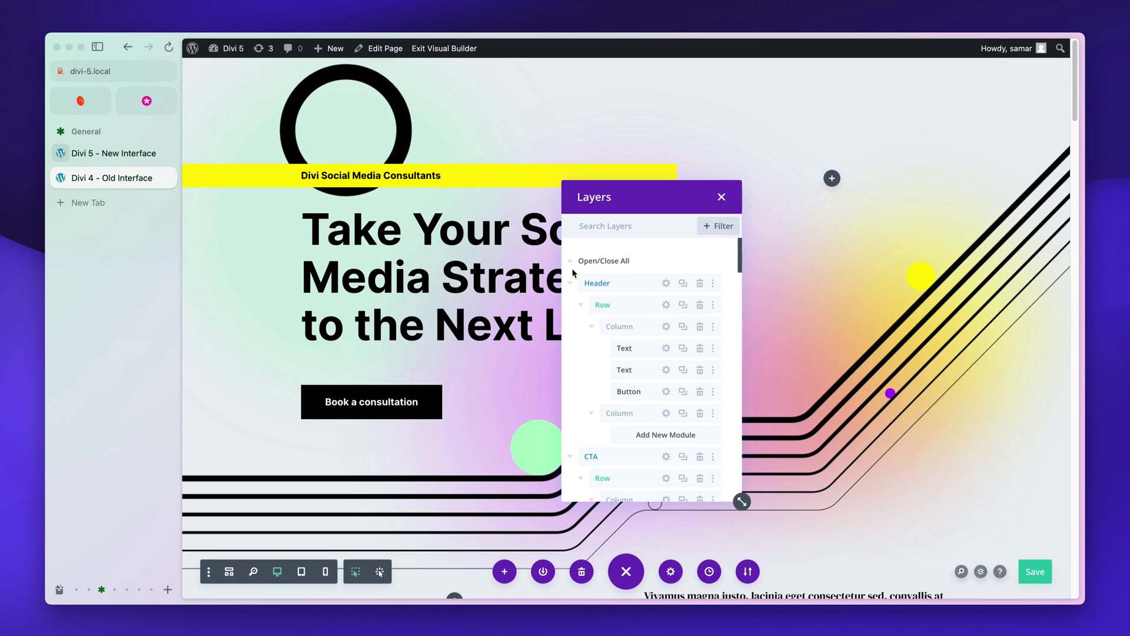
Collapse the Divi 4 layers back to sections and open the Layers panel in Divi 5.
{"action": "left_click", "coordinate": [572, 261]}
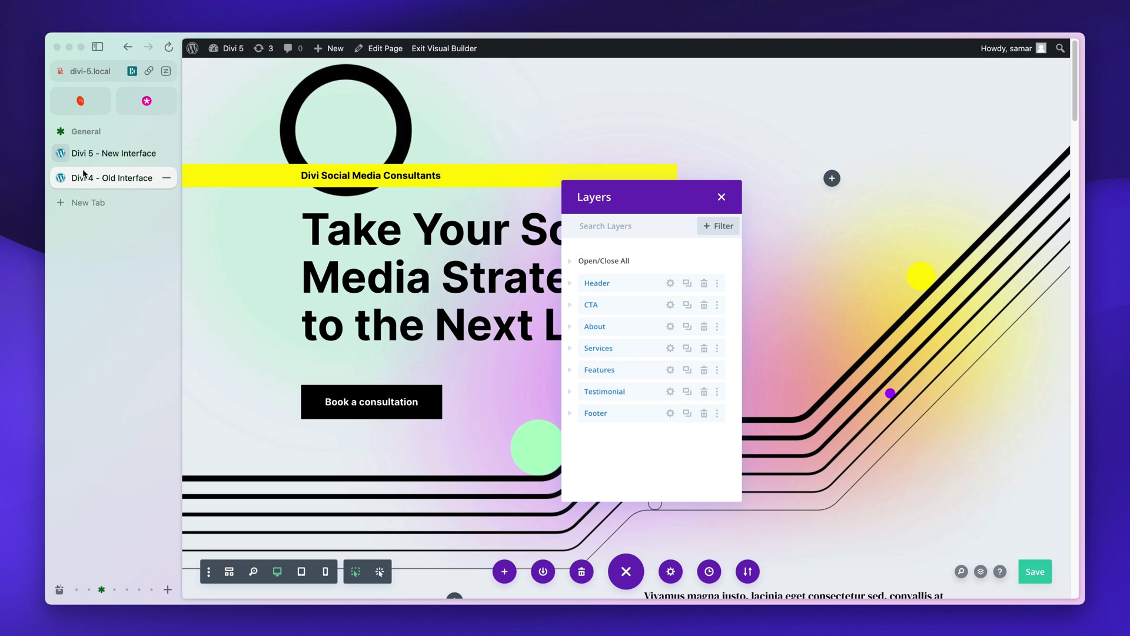
{"action": "left_click", "coordinate": [95, 156]}
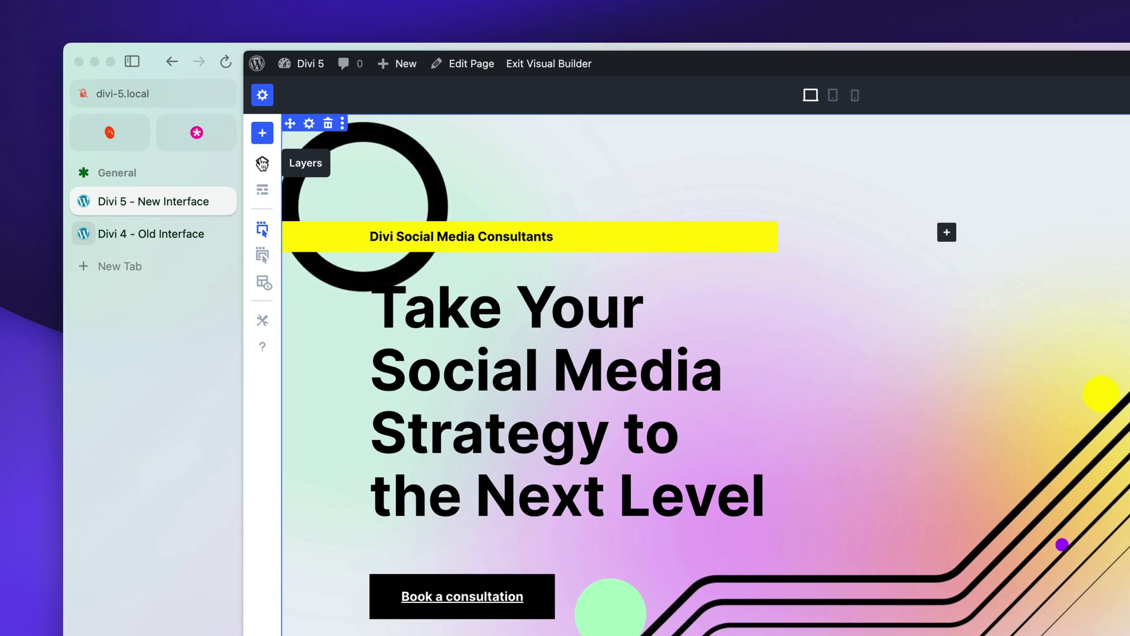
{"action": "left_click", "coordinate": [262, 163]}
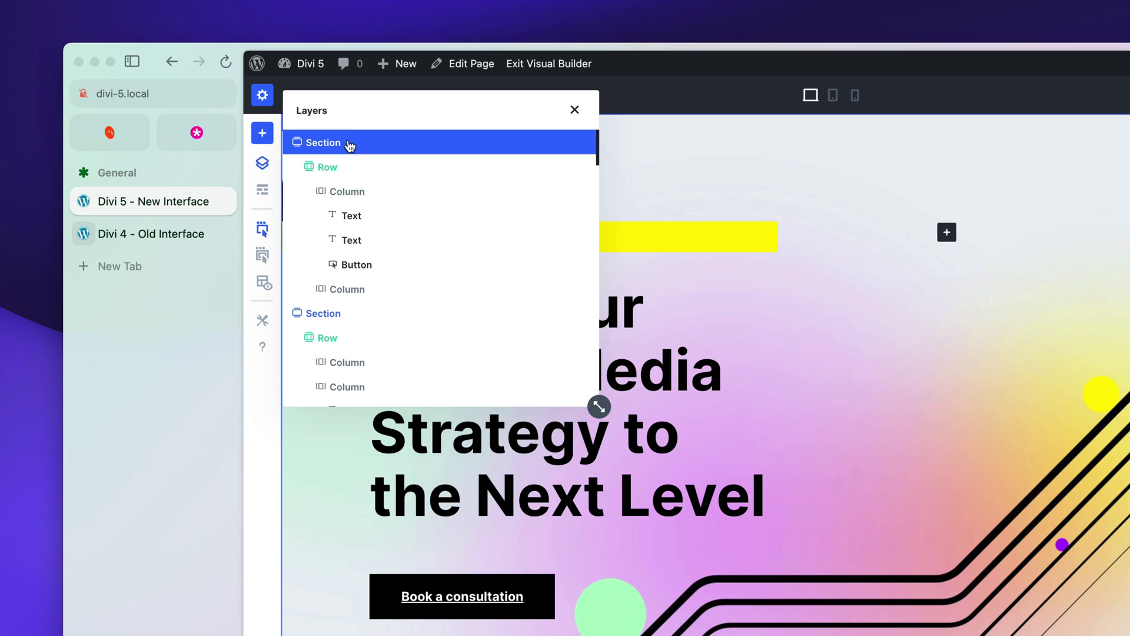
Move the Divi 5 Layers panel right and down, and move the Divi 4 Layers panel far right.
{"action": "left_click_drag", "start_coordinate": [361, 111], "coordinate": [598, 283]}
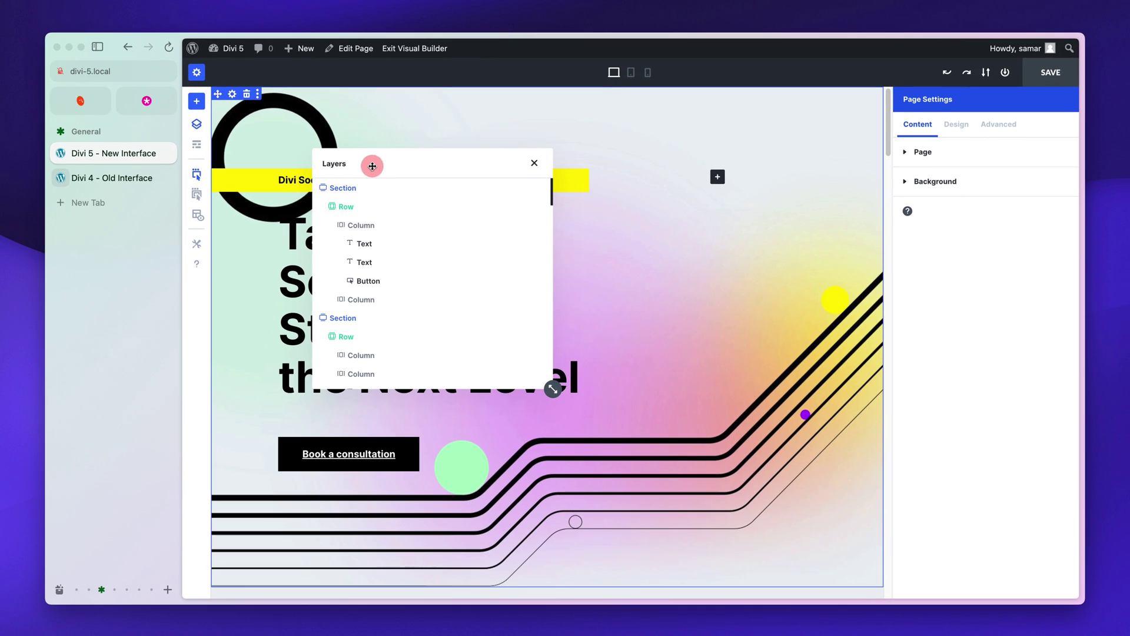
{"action": "left_click", "coordinate": [146, 234]}
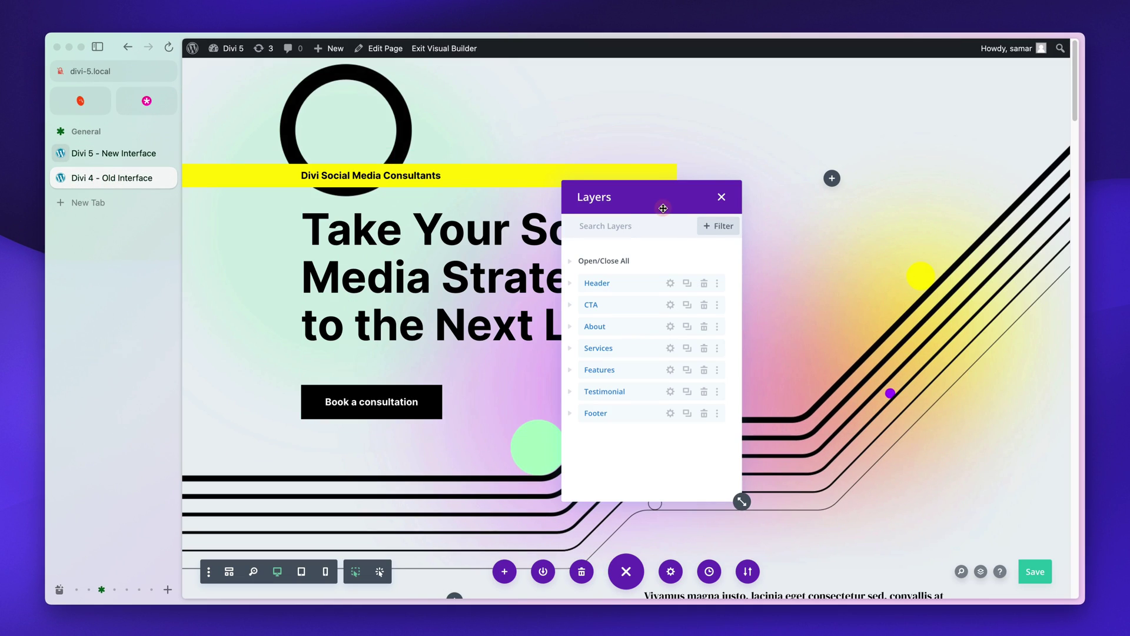
{"action": "left_click_drag", "start_coordinate": [663, 207], "coordinate": [1084, 264]}
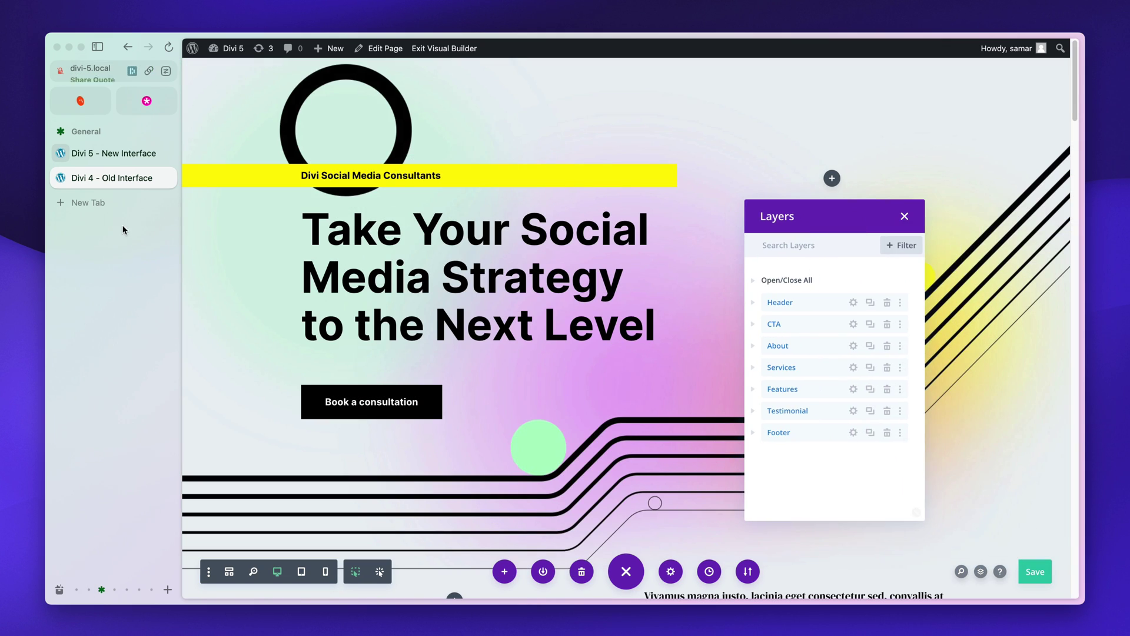
Dock the Divi 5 Layers panel as a full-height sidebar on the left.
{"action": "left_click", "coordinate": [118, 153]}
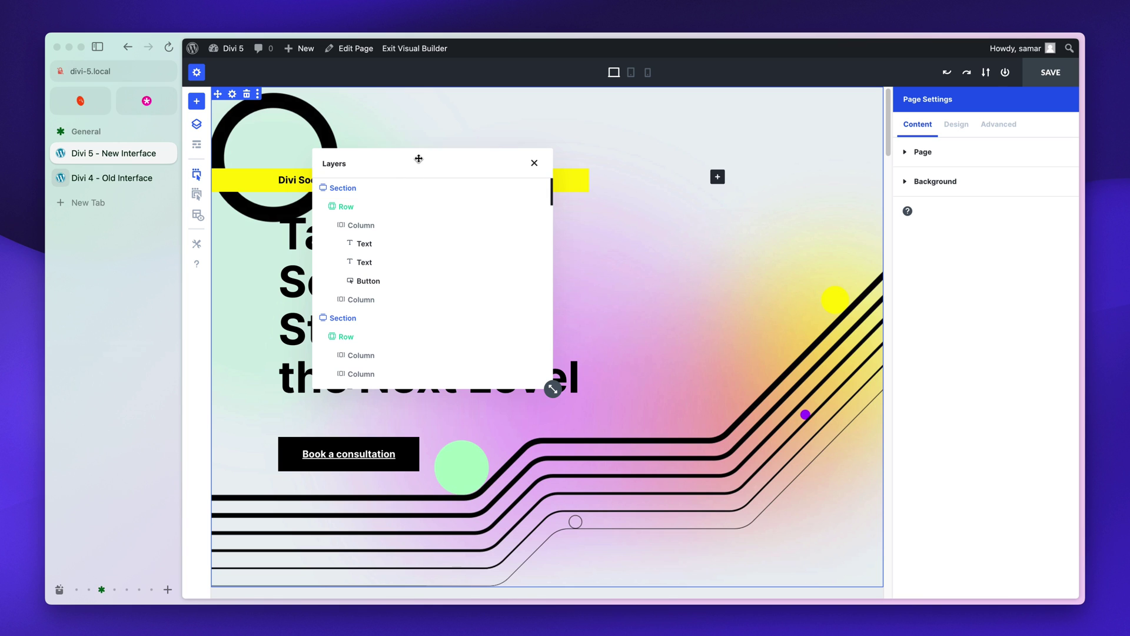
{"action": "left_click_drag", "start_coordinate": [419, 159], "coordinate": [373, 169]}
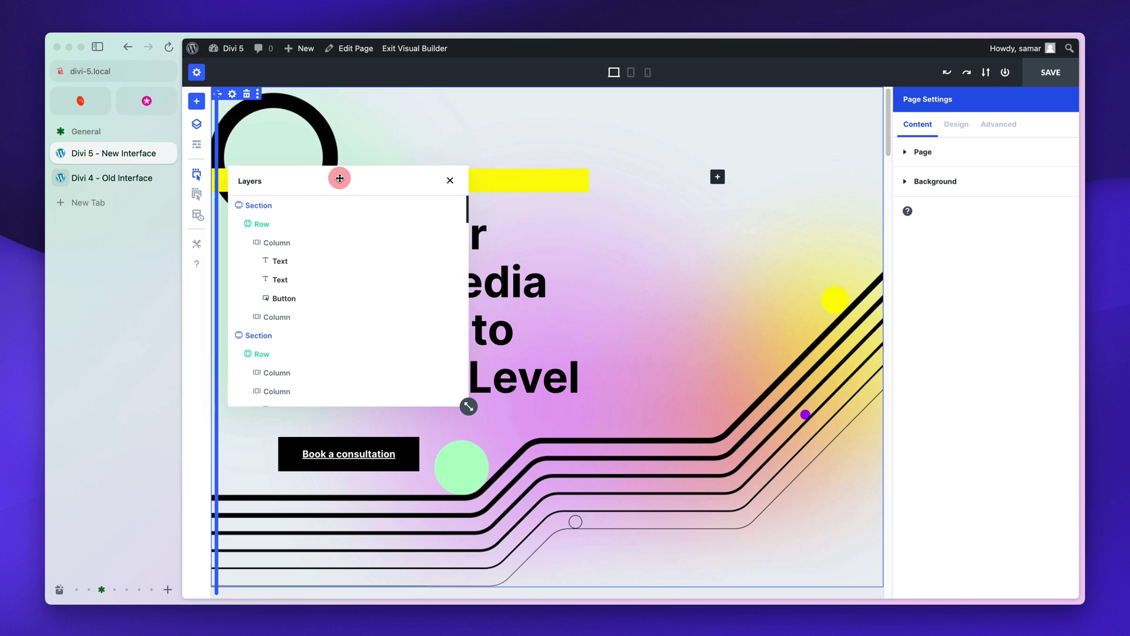
{"action": "left_click_drag", "start_coordinate": [340, 178], "coordinate": [377, 177]}
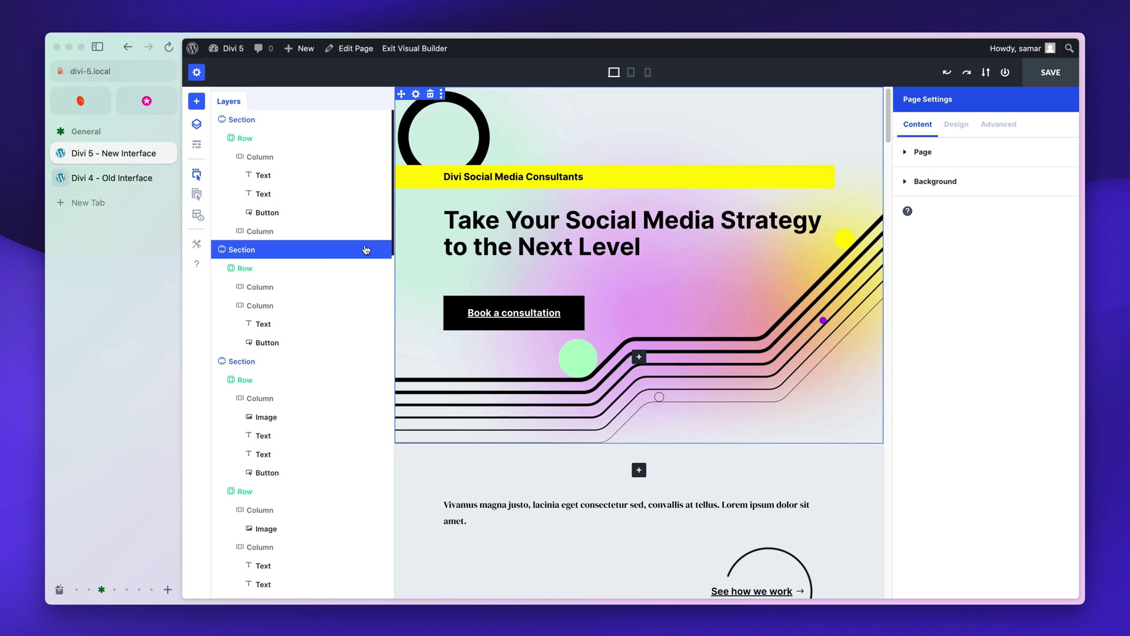
{"action": "scroll", "coordinate": [354, 248], "scroll_direction": "down", "scroll_amount": 5}
{"action": "scroll", "coordinate": [344, 264], "scroll_direction": "up", "scroll_amount": 10}
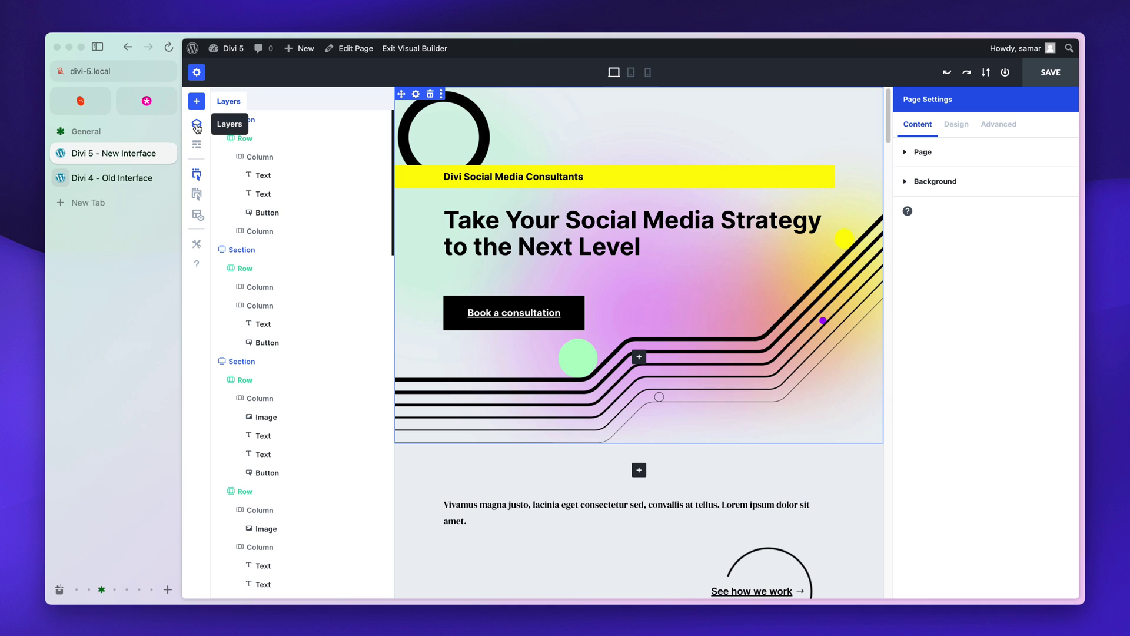
Undock both the Layers and Page Settings panels to float over the canvas.
{"action": "left_click", "coordinate": [229, 104]}
{"action": "left_click_drag", "start_coordinate": [229, 104], "coordinate": [517, 177]}
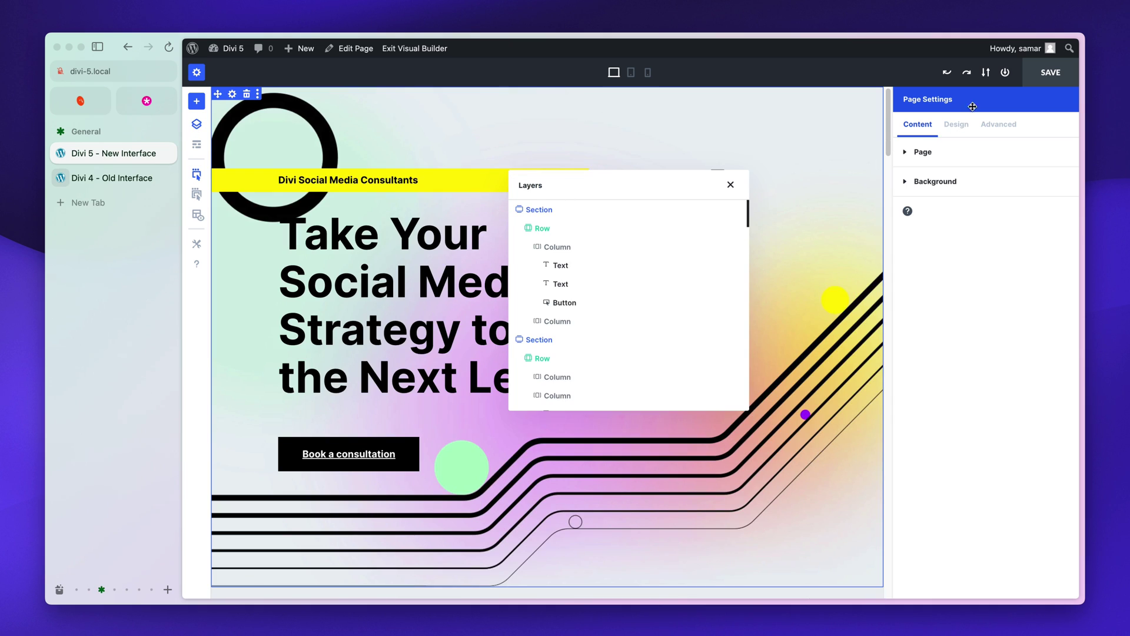
{"action": "left_click_drag", "start_coordinate": [975, 101], "coordinate": [599, 122]}
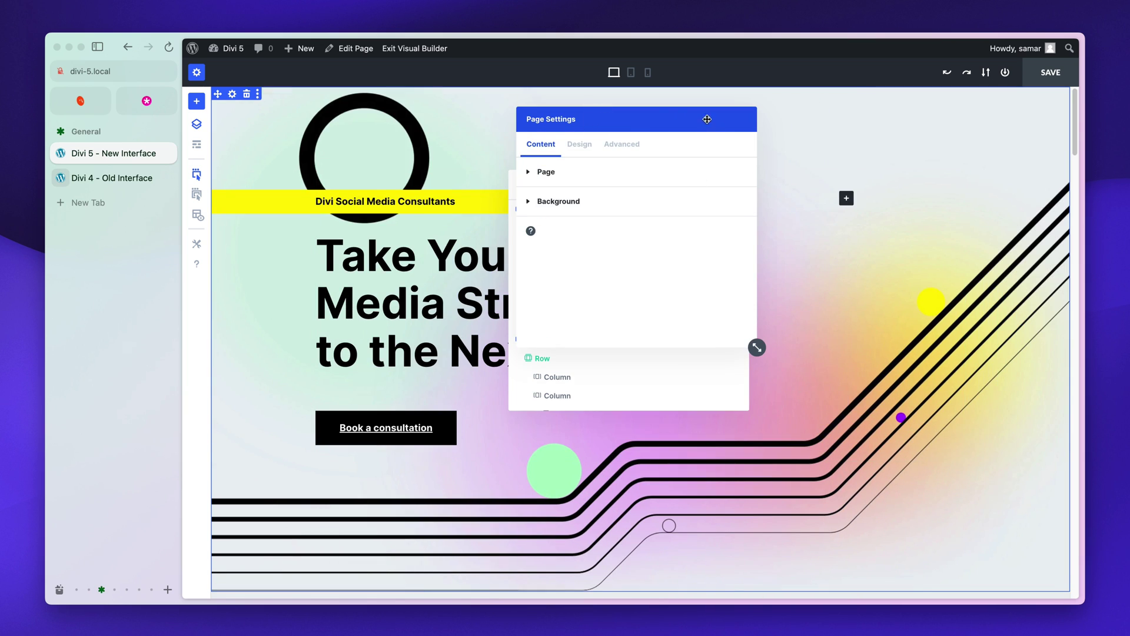
Move Page Settings left over the hero section and dock Layers as a right sidebar.
{"action": "left_click_drag", "start_coordinate": [673, 123], "coordinate": [432, 140]}
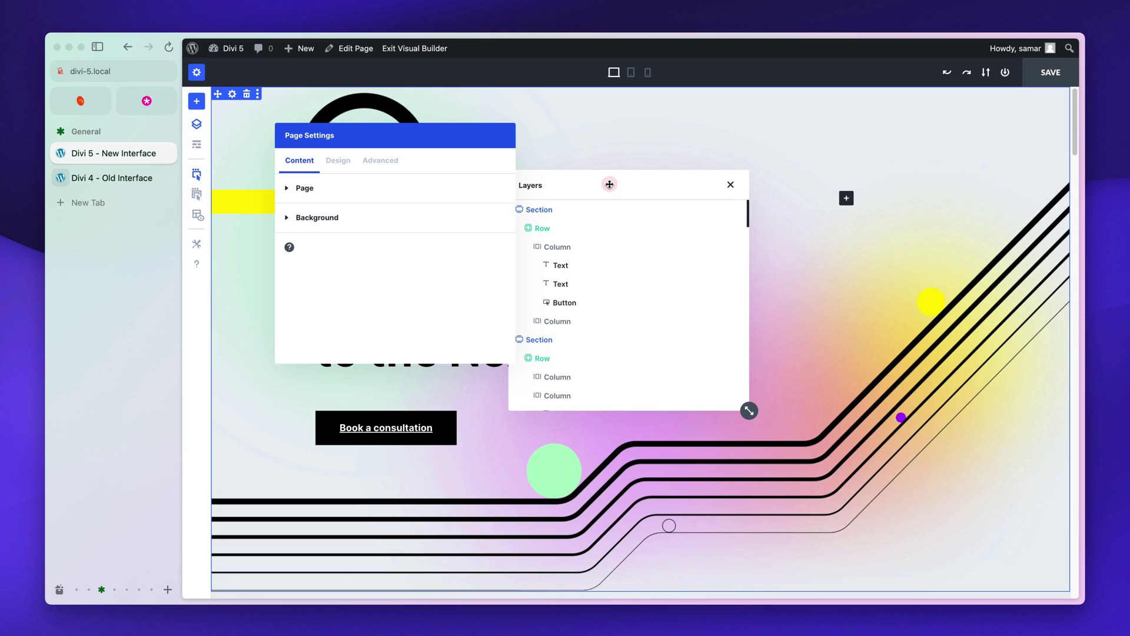
{"action": "left_click_drag", "start_coordinate": [606, 184], "coordinate": [683, 225]}
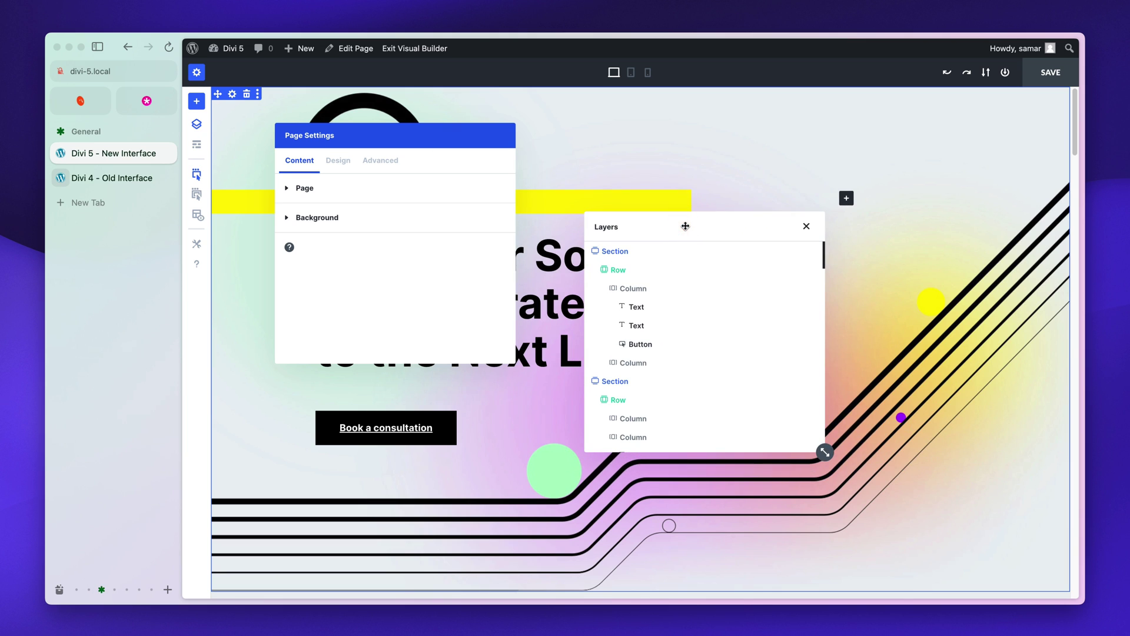
{"action": "left_click_drag", "start_coordinate": [681, 221], "coordinate": [974, 251]}
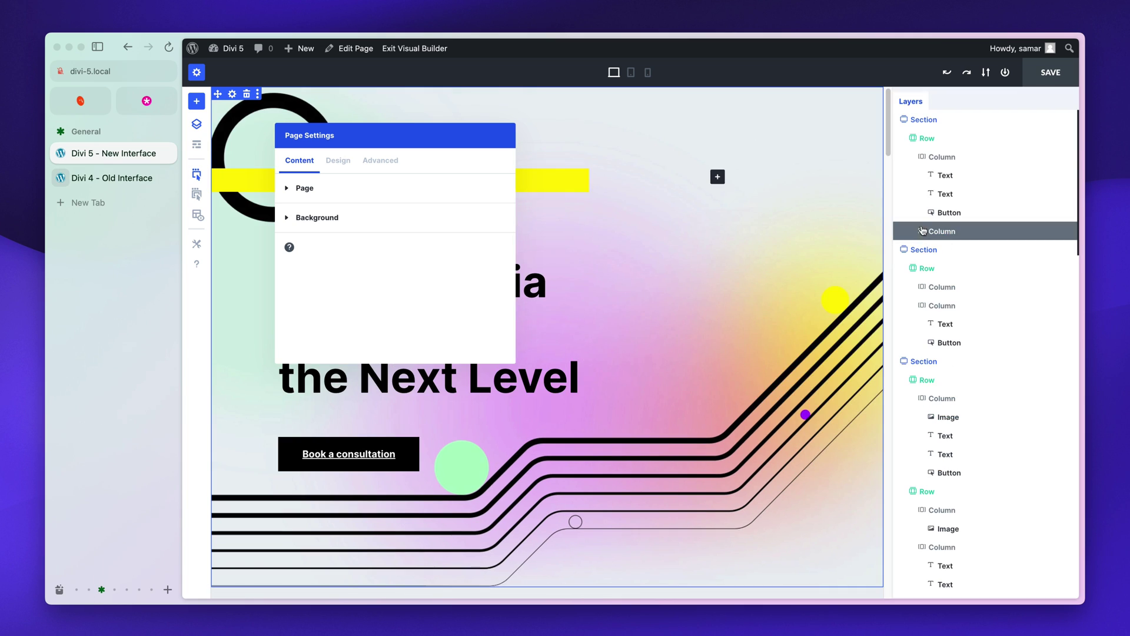
{"action": "scroll", "coordinate": [954, 306], "scroll_direction": "down", "scroll_amount": 5}
{"action": "scroll", "coordinate": [953, 330], "scroll_direction": "up", "scroll_amount": 5}
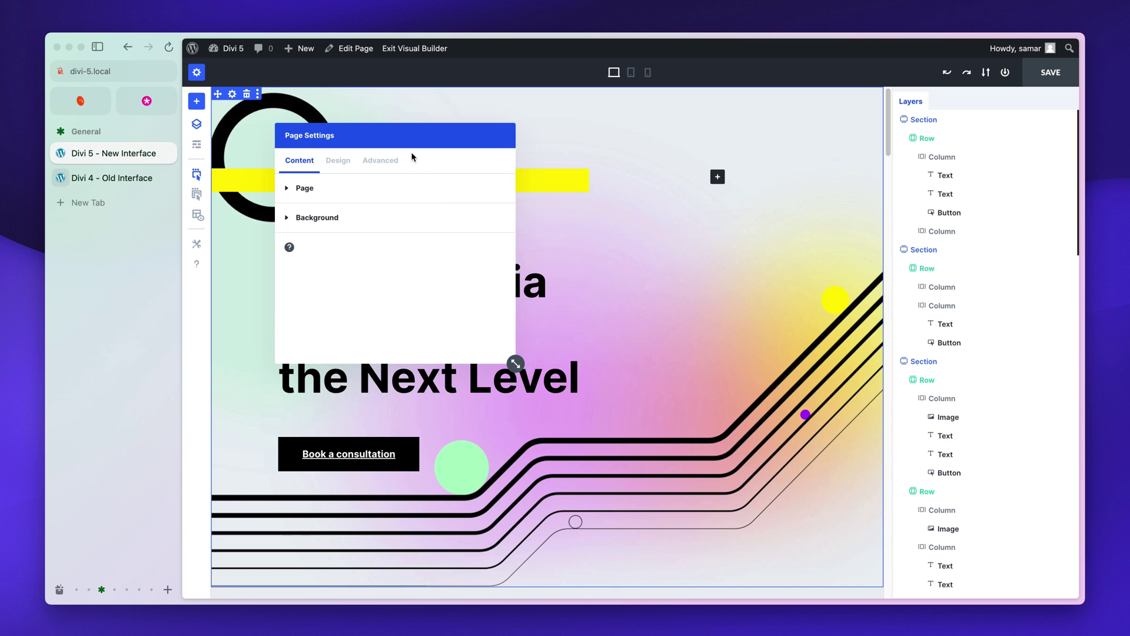
Close the Layers panel and move Page Settings from a left dock to the right edge.
{"action": "left_click_drag", "start_coordinate": [424, 138], "coordinate": [368, 171]}
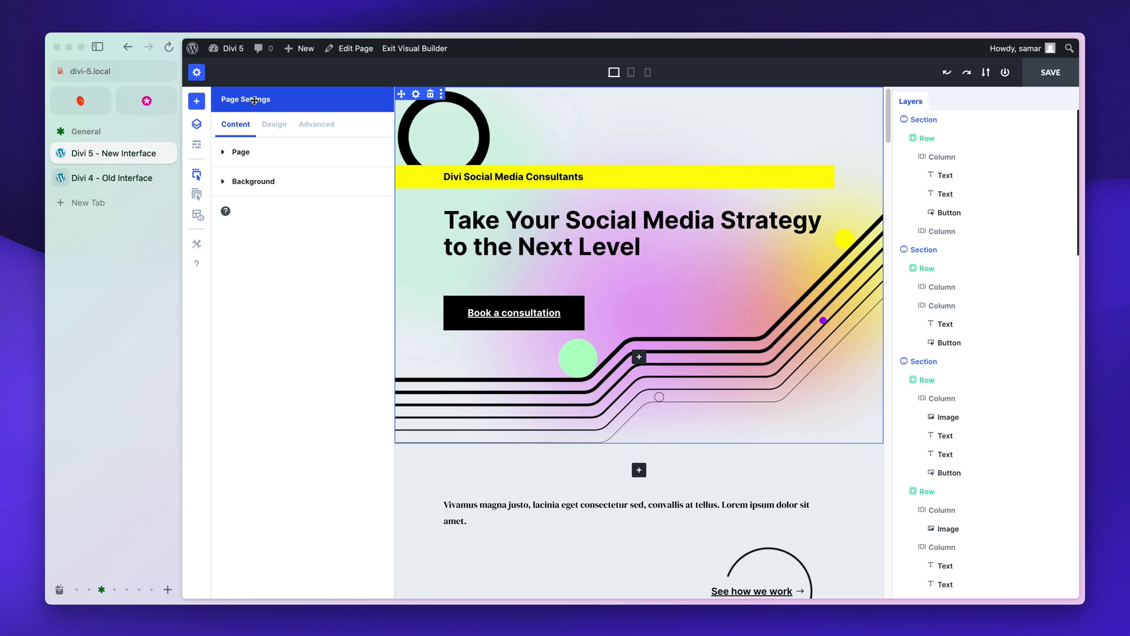
{"action": "left_click_drag", "start_coordinate": [907, 106], "coordinate": [643, 229]}
{"action": "left_click", "coordinate": [846, 229]}
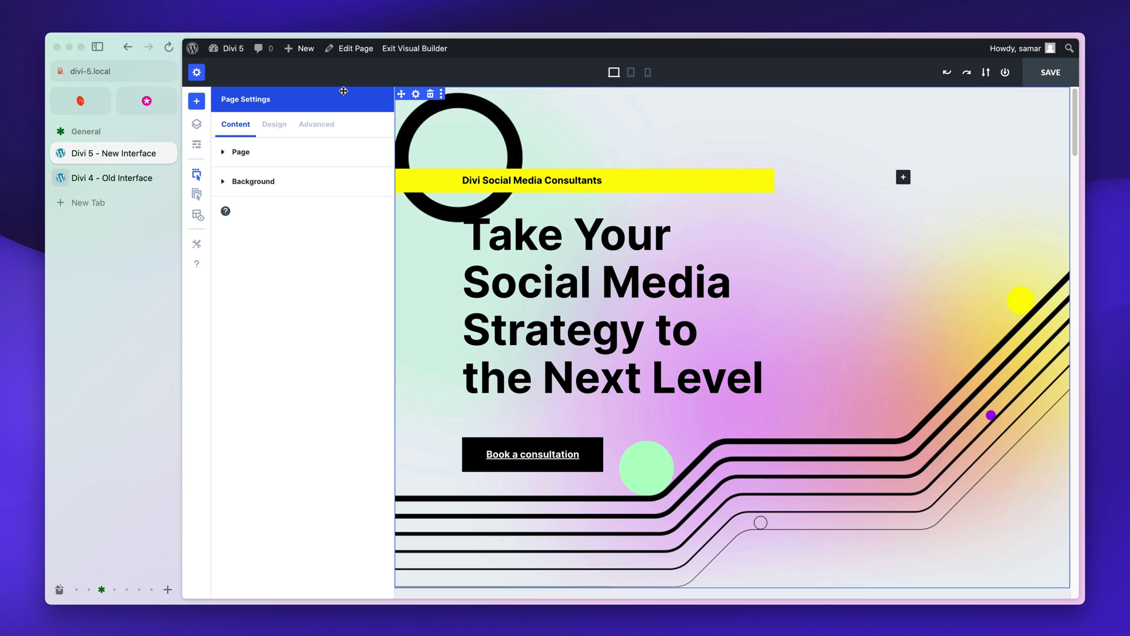
{"action": "left_click_drag", "start_coordinate": [280, 101], "coordinate": [954, 145]}
{"action": "left_click_drag", "start_coordinate": [340, 94], "coordinate": [942, 209]}
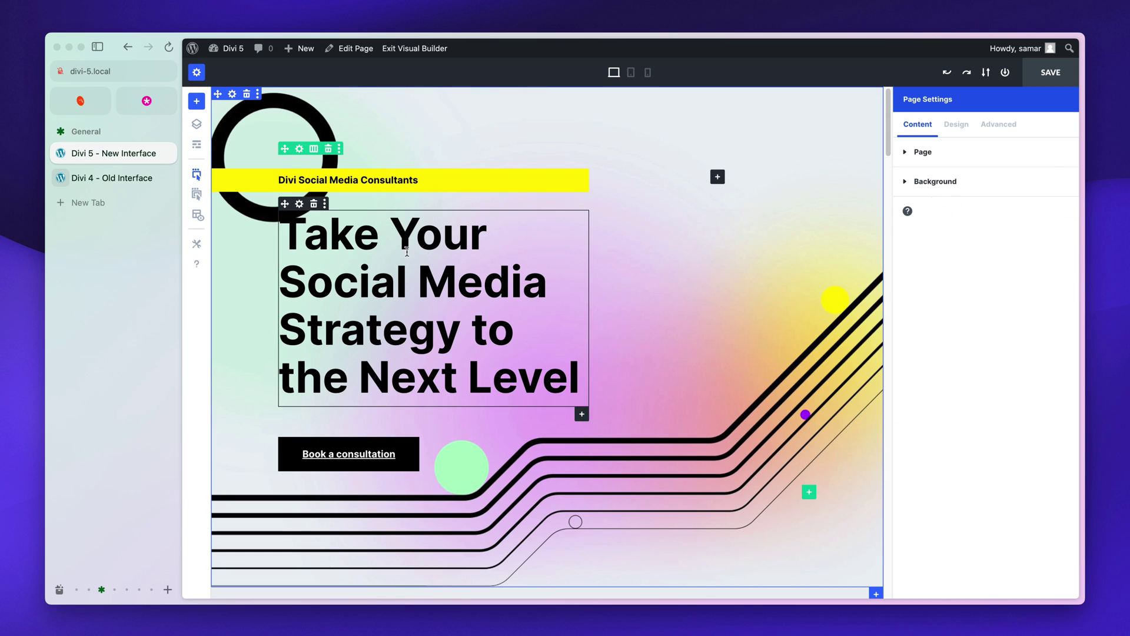
Peek at the Divi 4 tab, collapsing and re-expanding its action bar, then return to Divi 5.
{"action": "key", "text": "ctrl+Tab"}
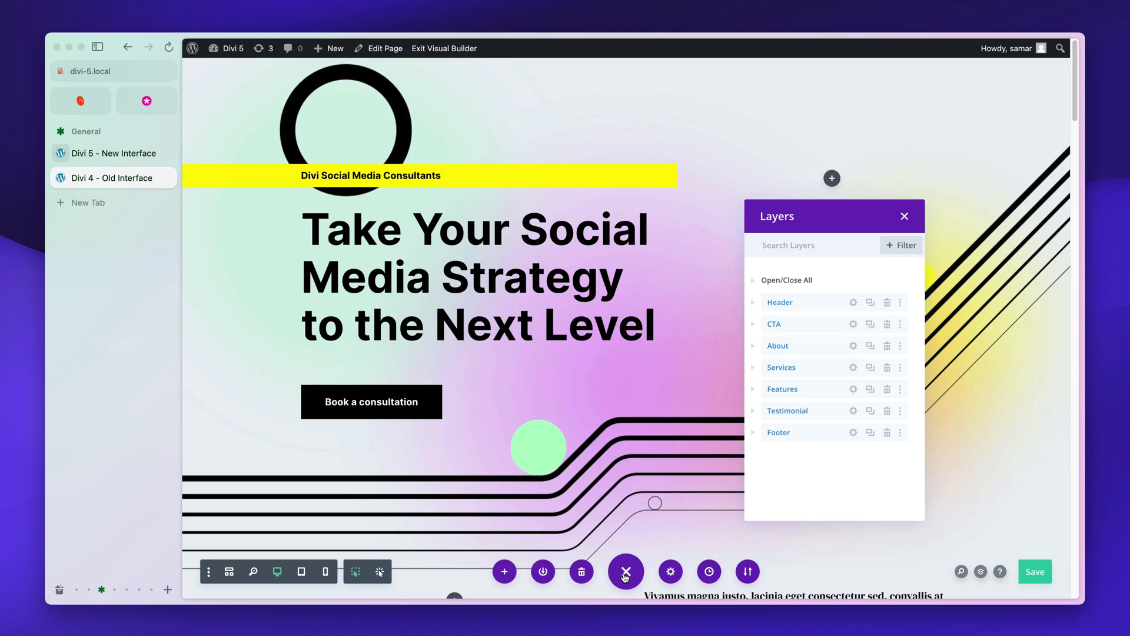
{"action": "left_click", "coordinate": [626, 577]}
{"action": "left_click", "coordinate": [626, 574]}
{"action": "left_click", "coordinate": [82, 153]}
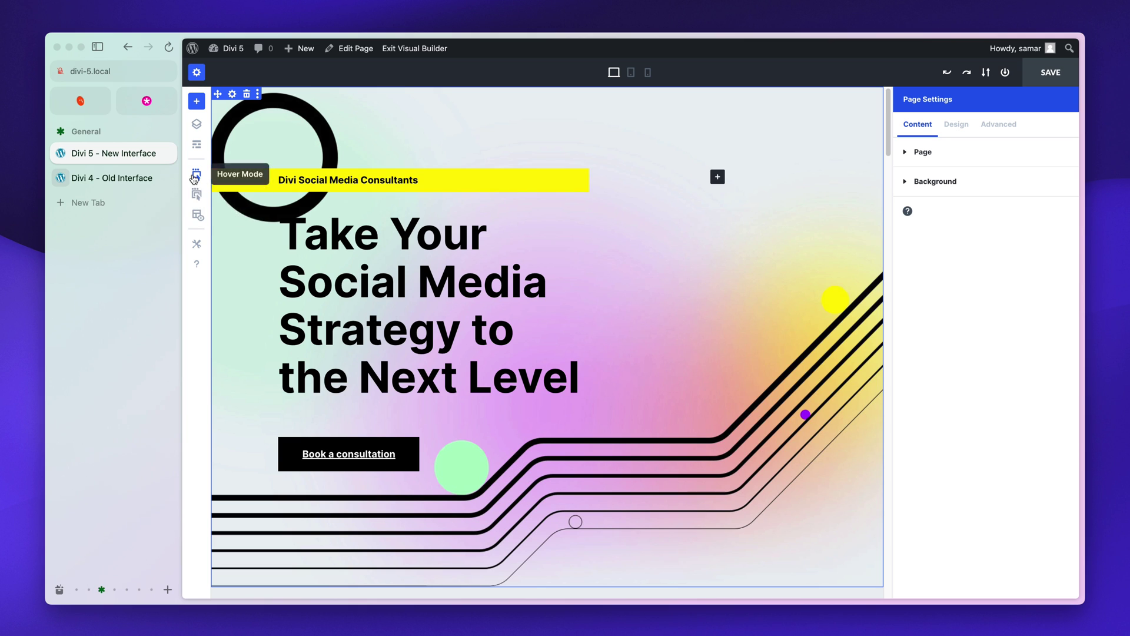
In Divi 5 hover mode, open the settings of the big heading, its row and the section.
{"action": "left_click", "coordinate": [197, 195]}
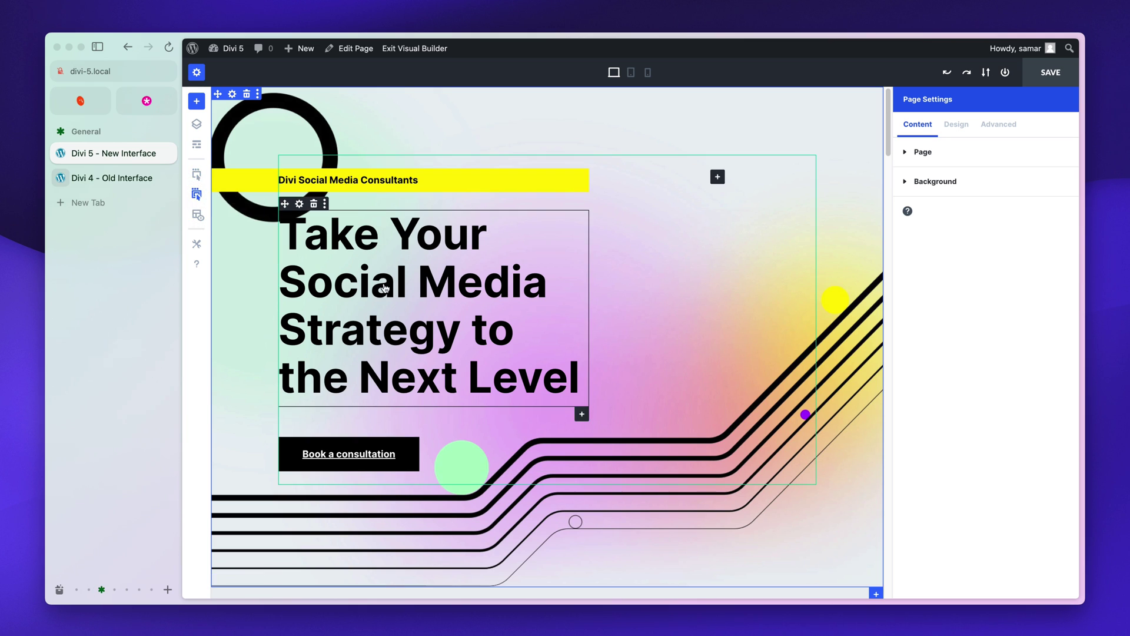
{"action": "left_click", "coordinate": [384, 288]}
{"action": "left_click", "coordinate": [921, 189]}
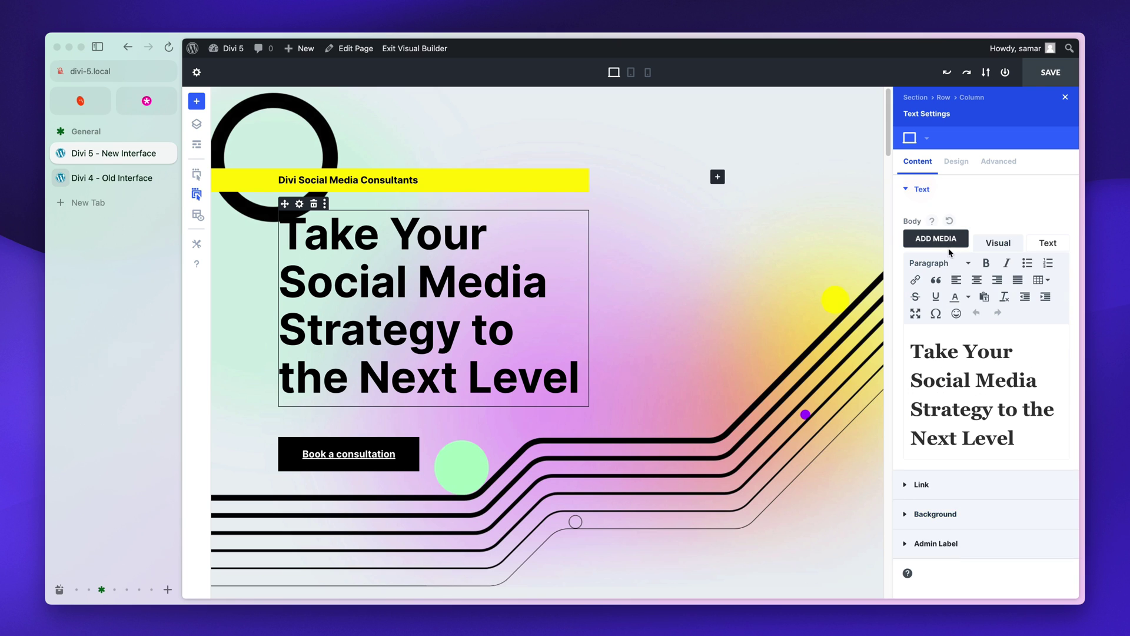
{"action": "left_click", "coordinate": [299, 148]}
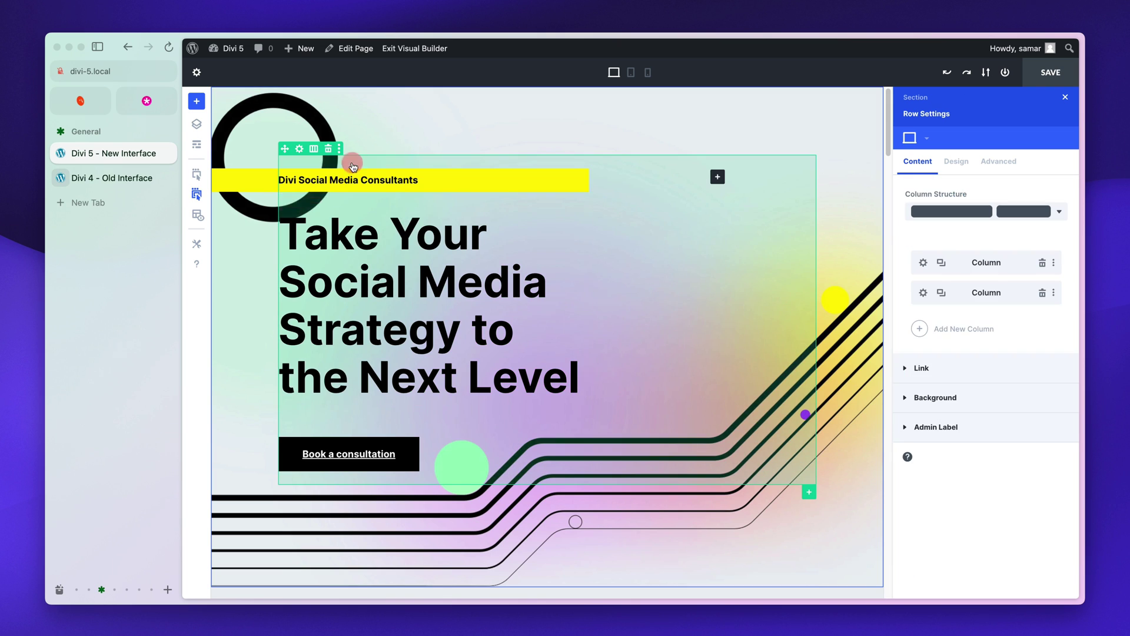
{"action": "left_click", "coordinate": [549, 147]}
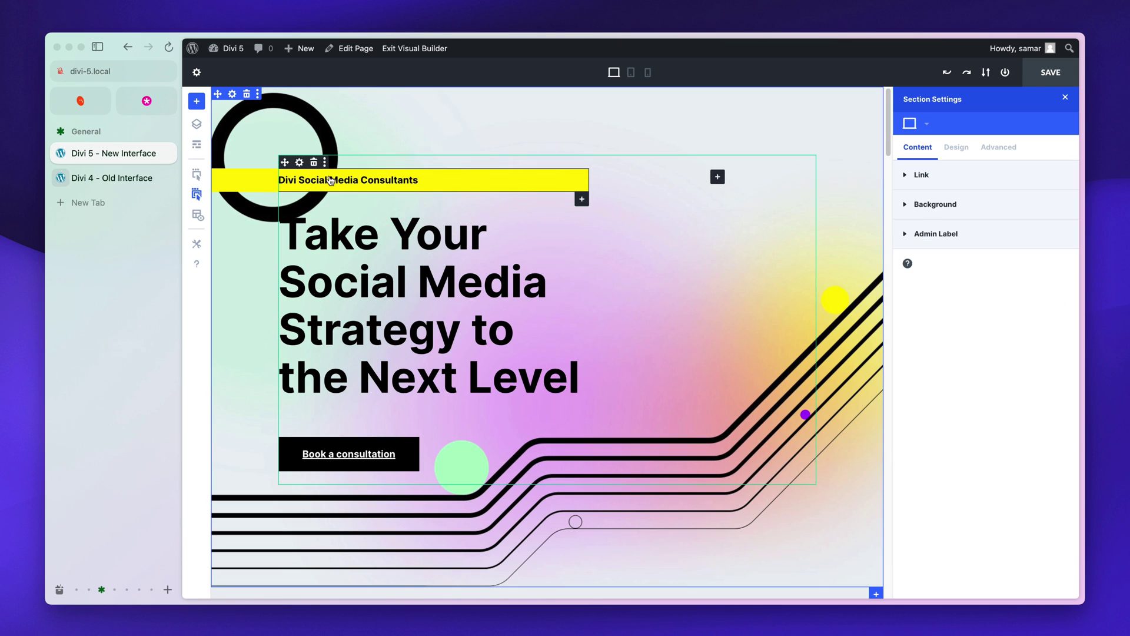
{"action": "left_click", "coordinate": [198, 175]}
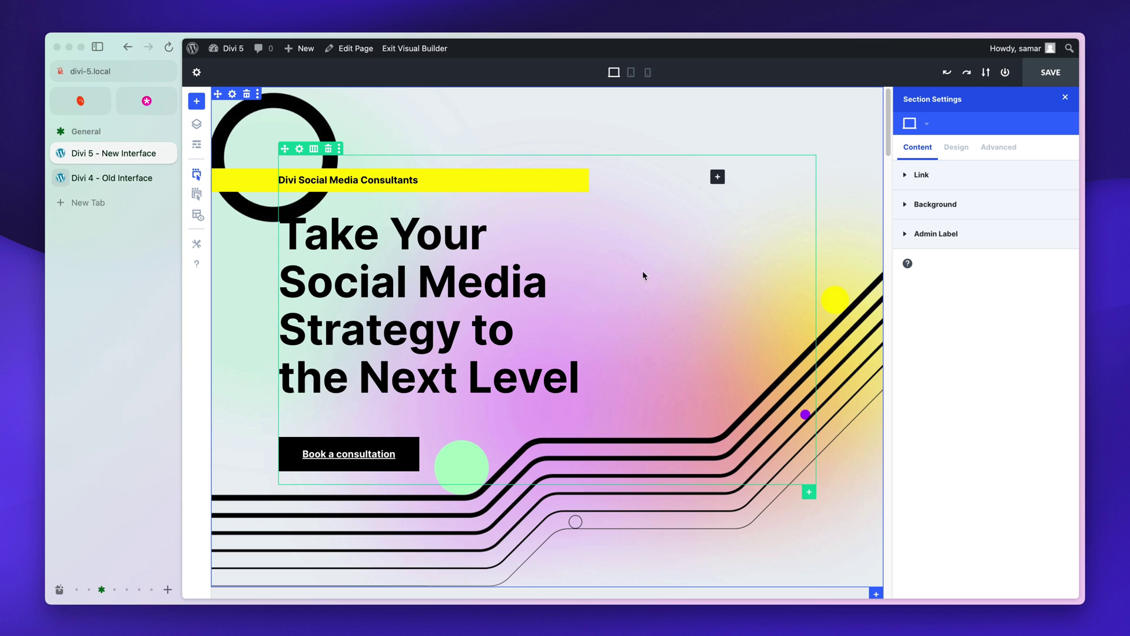
{"action": "left_click", "coordinate": [293, 212]}
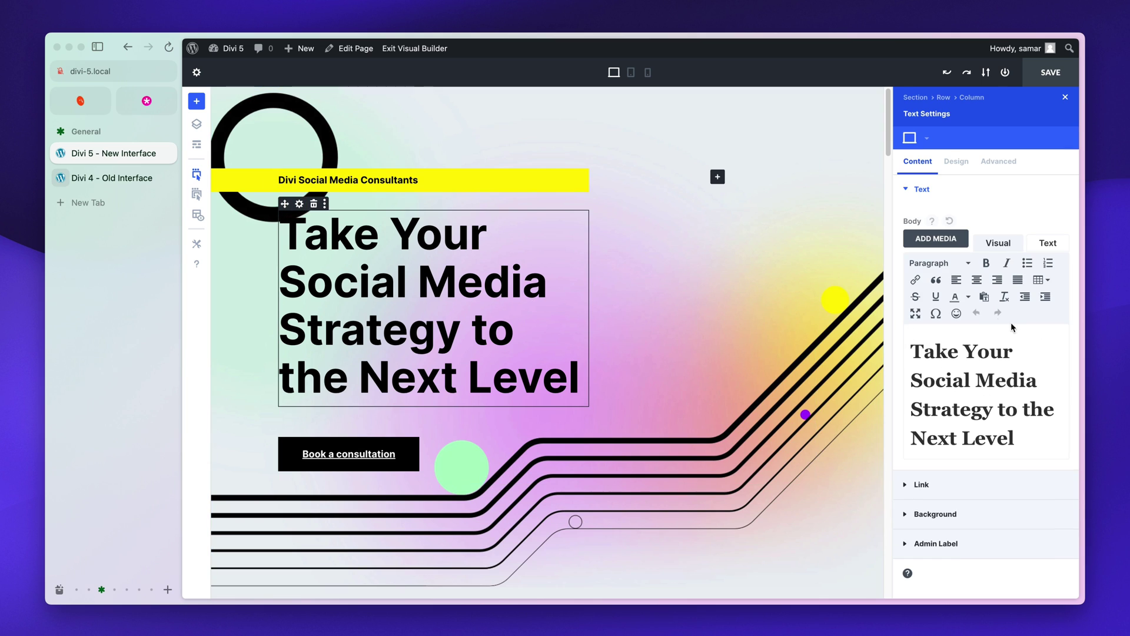
Compare with Divi 4, then open the Social Media Consultants text module, row and section settings.
{"action": "left_click", "coordinate": [109, 177]}
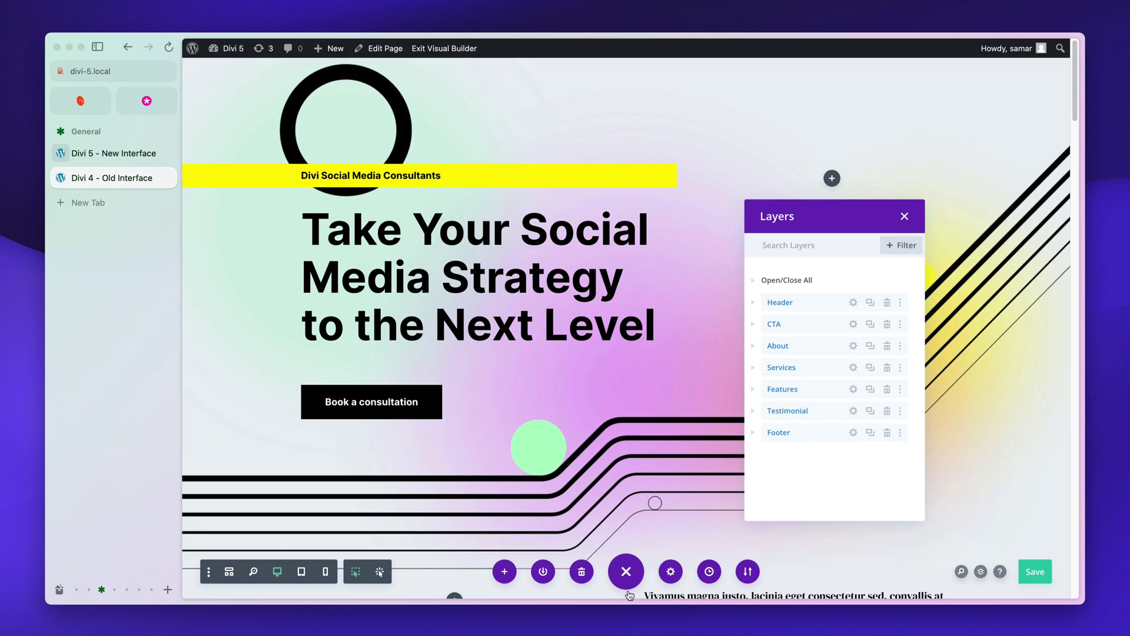
{"action": "left_click", "coordinate": [100, 154]}
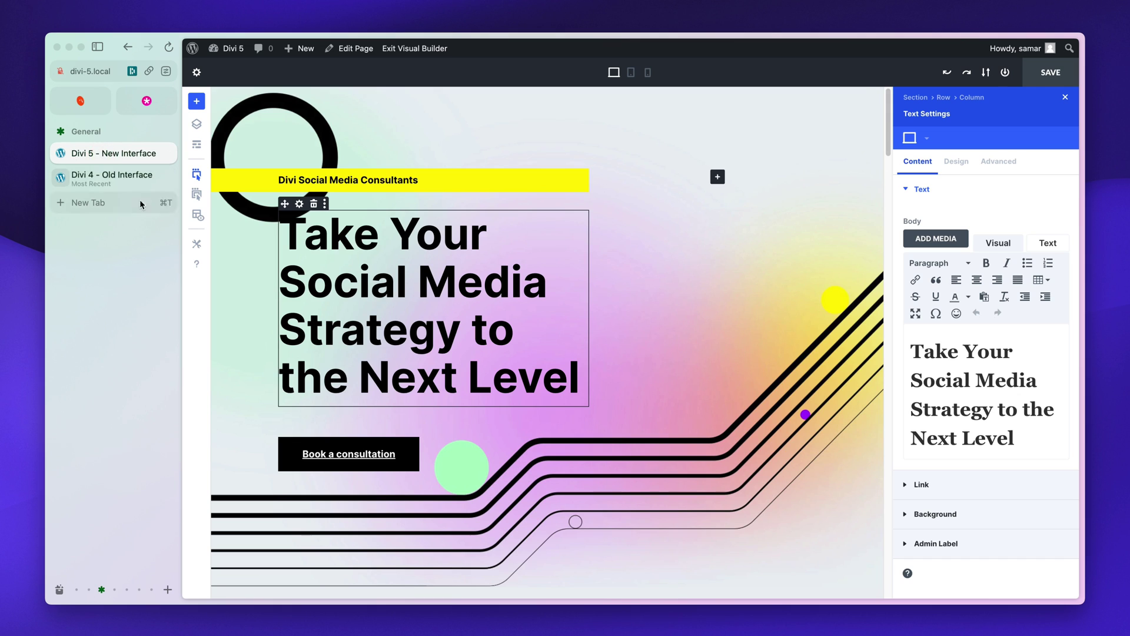
{"action": "left_click", "coordinate": [299, 163]}
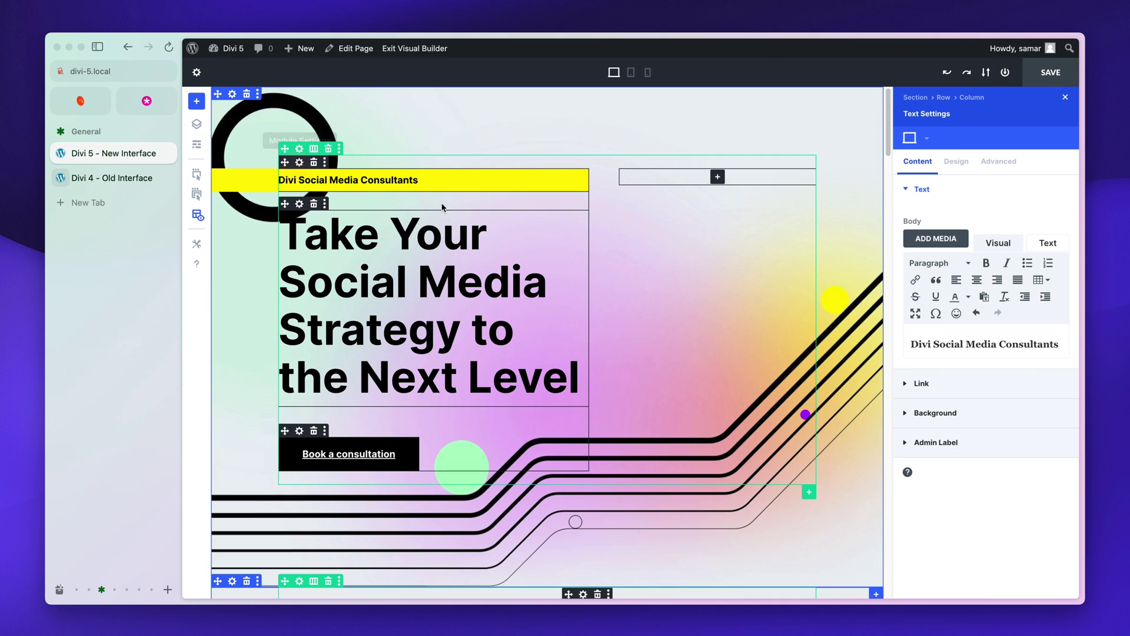
{"action": "left_click", "coordinate": [299, 148]}
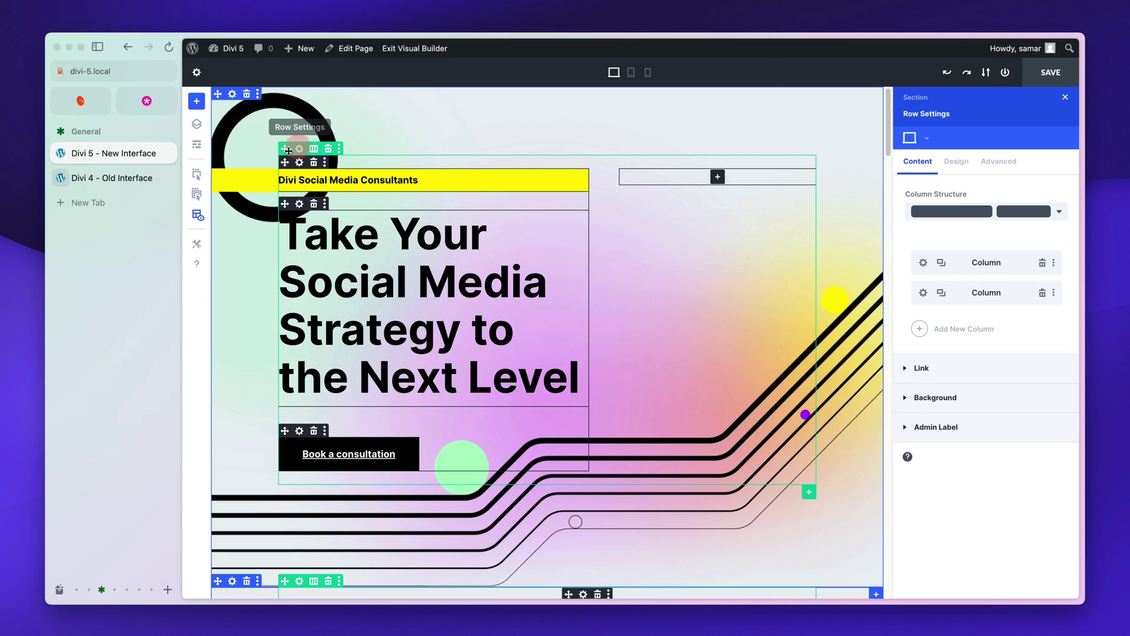
{"action": "left_click", "coordinate": [232, 94]}
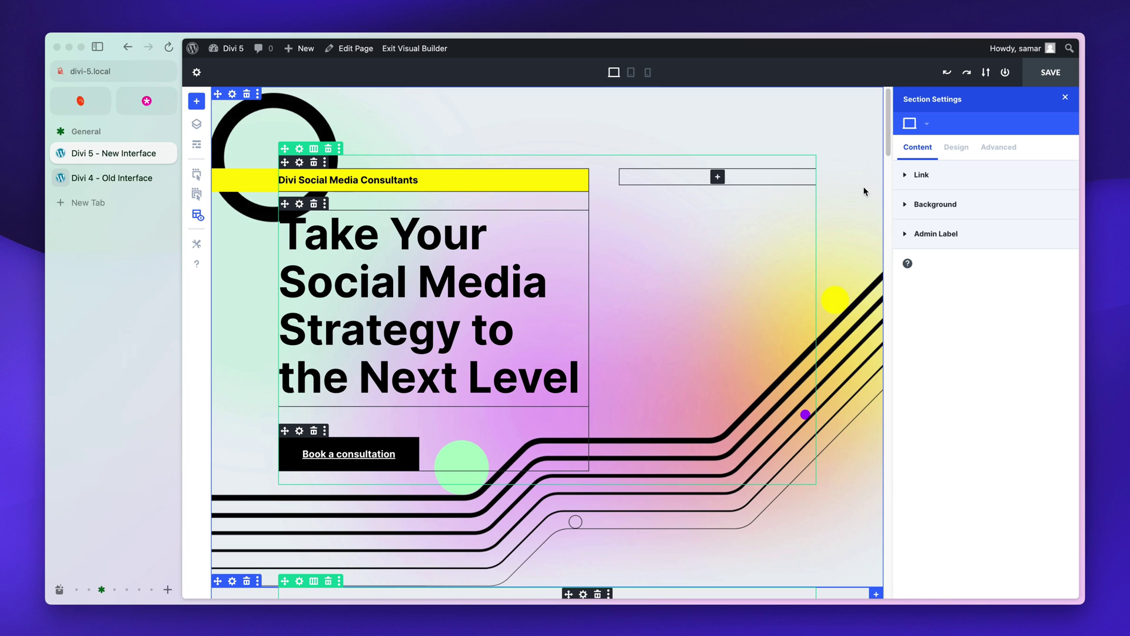
Turn hover mode back on and switch to the Divi 4 - Old Interface tab.
{"action": "scroll", "coordinate": [548, 254], "scroll_direction": "down", "scroll_amount": 5}
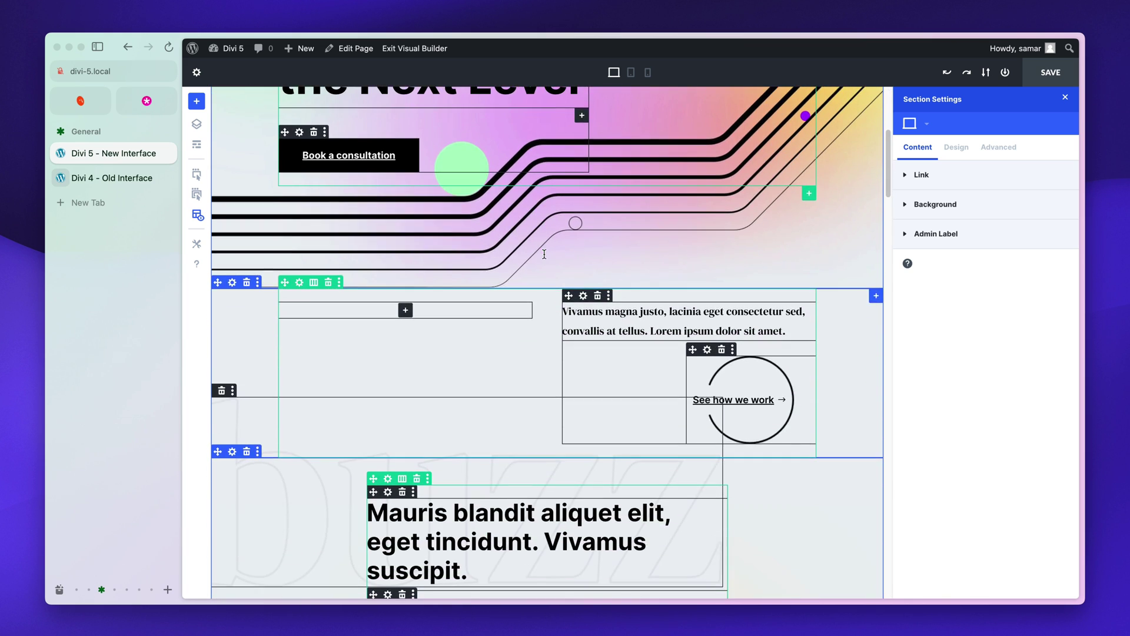
{"action": "scroll", "coordinate": [549, 255], "scroll_direction": "up", "scroll_amount": 5}
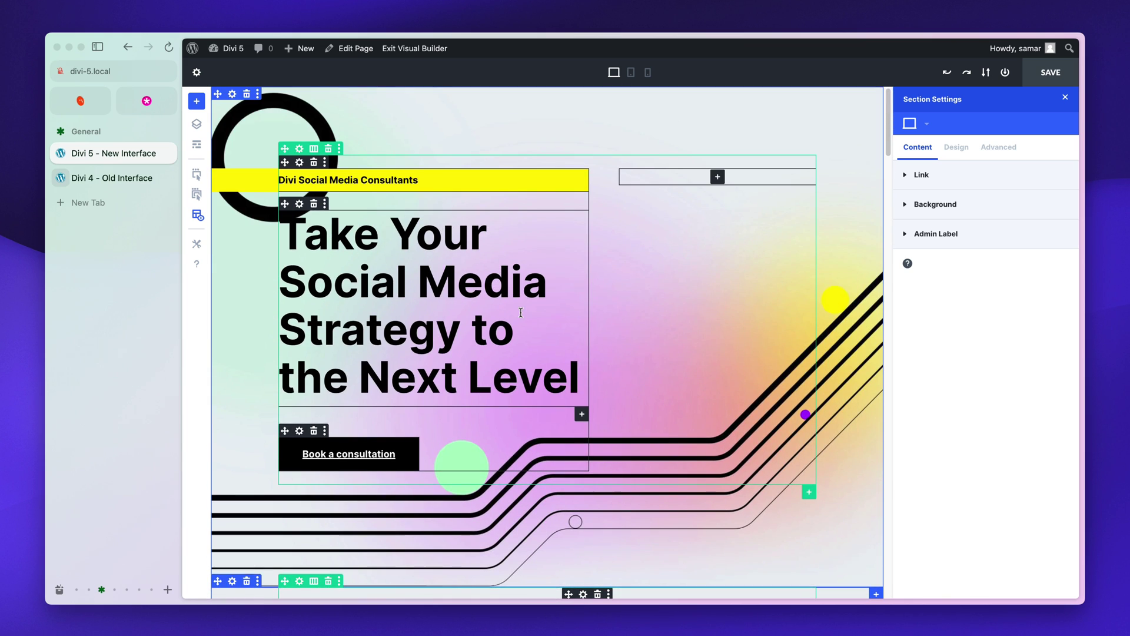
{"action": "left_click", "coordinate": [198, 175]}
{"action": "left_click", "coordinate": [111, 178]}
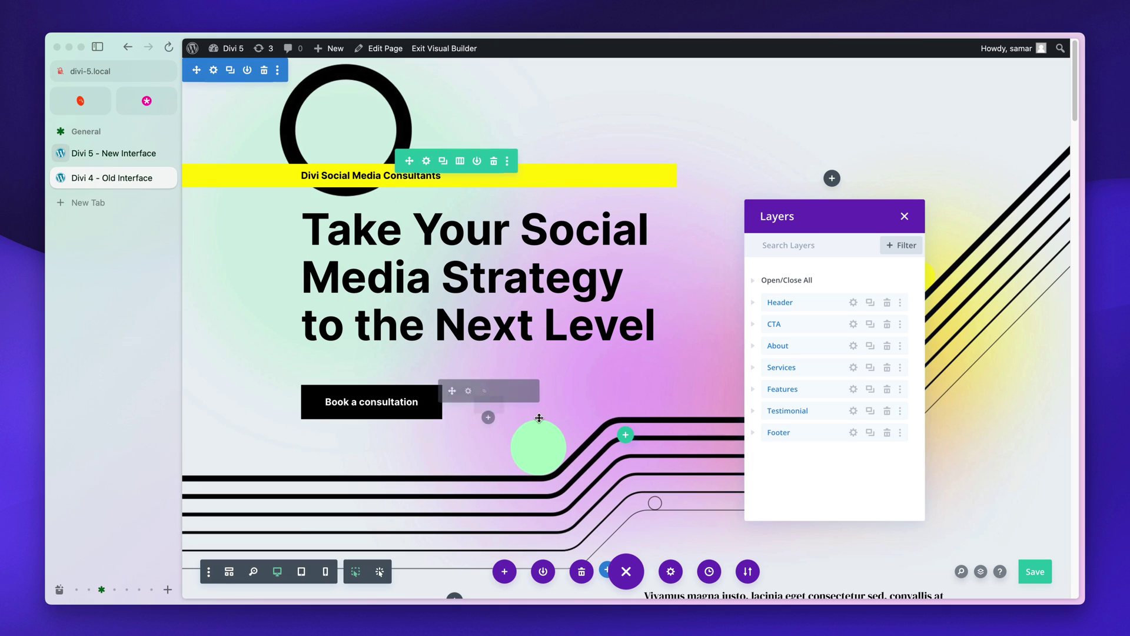
Preview the Divi 4 builder at tablet and phone widths and move its floating Layers window right.
{"action": "left_click", "coordinate": [307, 577]}
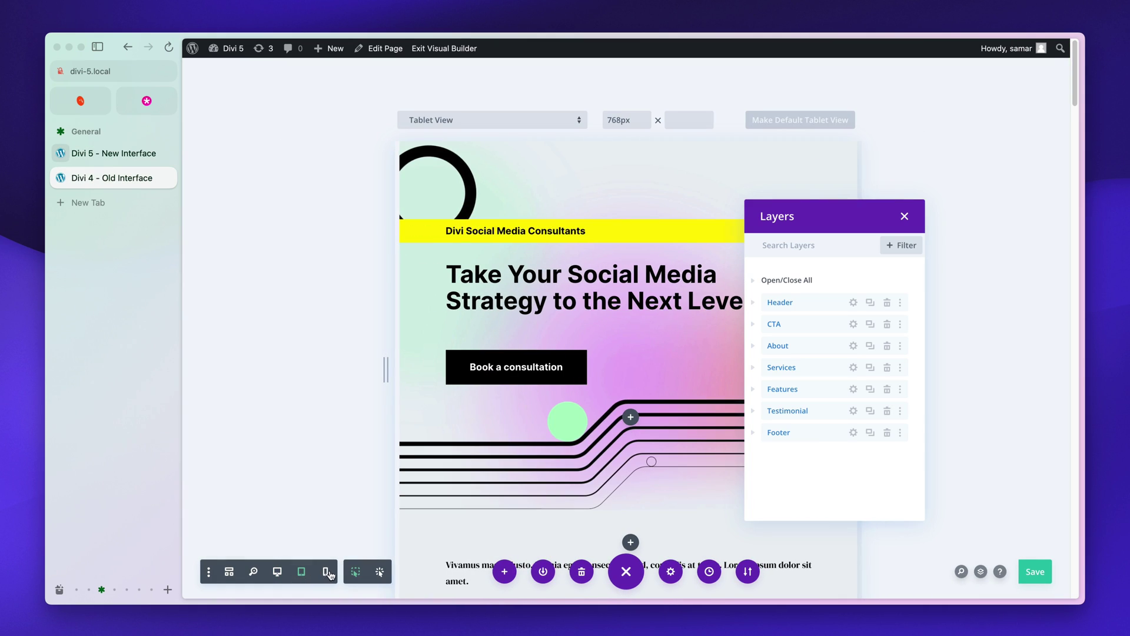
{"action": "left_click", "coordinate": [332, 572]}
{"action": "left_click_drag", "start_coordinate": [812, 222], "coordinate": [891, 219]}
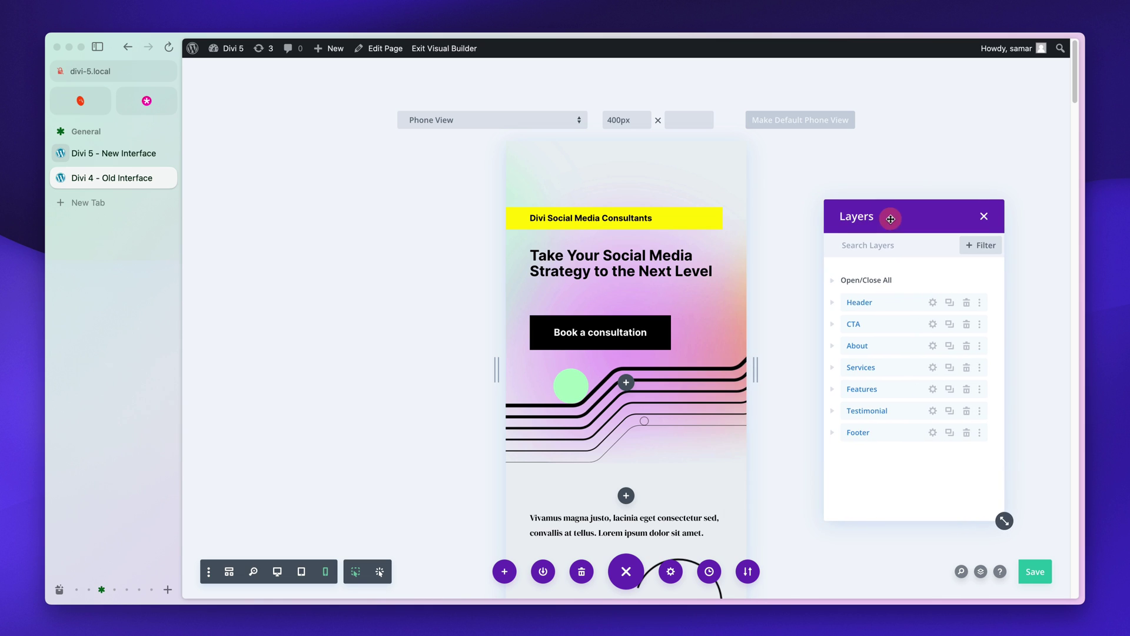
In Divi 5, cycle the preview through tablet, phone and desktop widths, ending on desktop.
{"action": "left_click", "coordinate": [118, 154]}
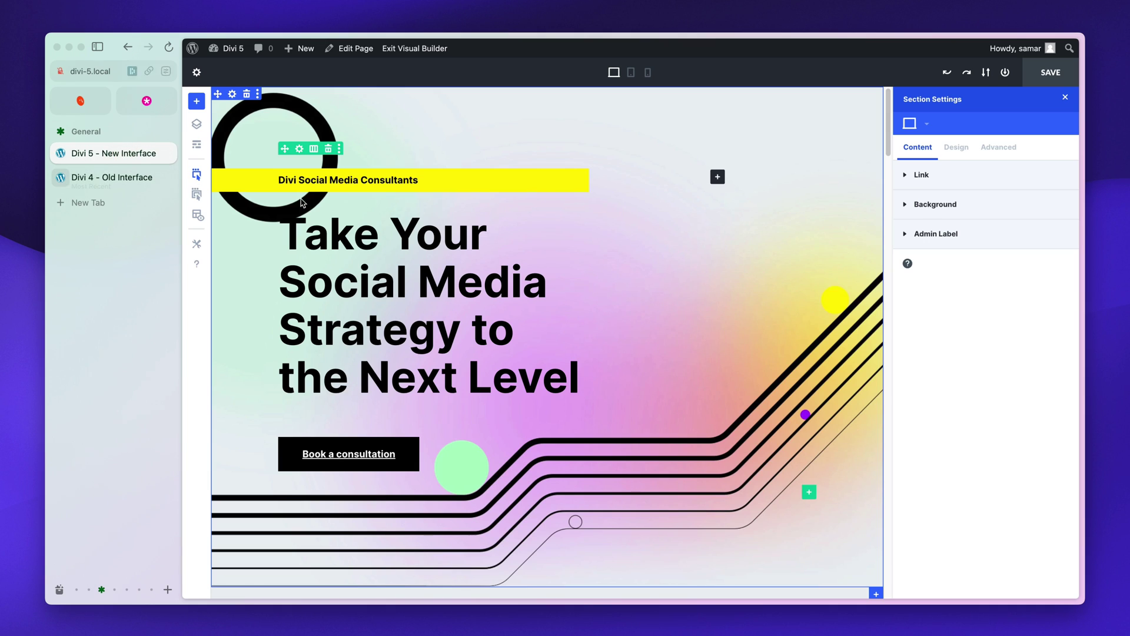
{"action": "left_click", "coordinate": [631, 73]}
{"action": "left_click", "coordinate": [648, 73]}
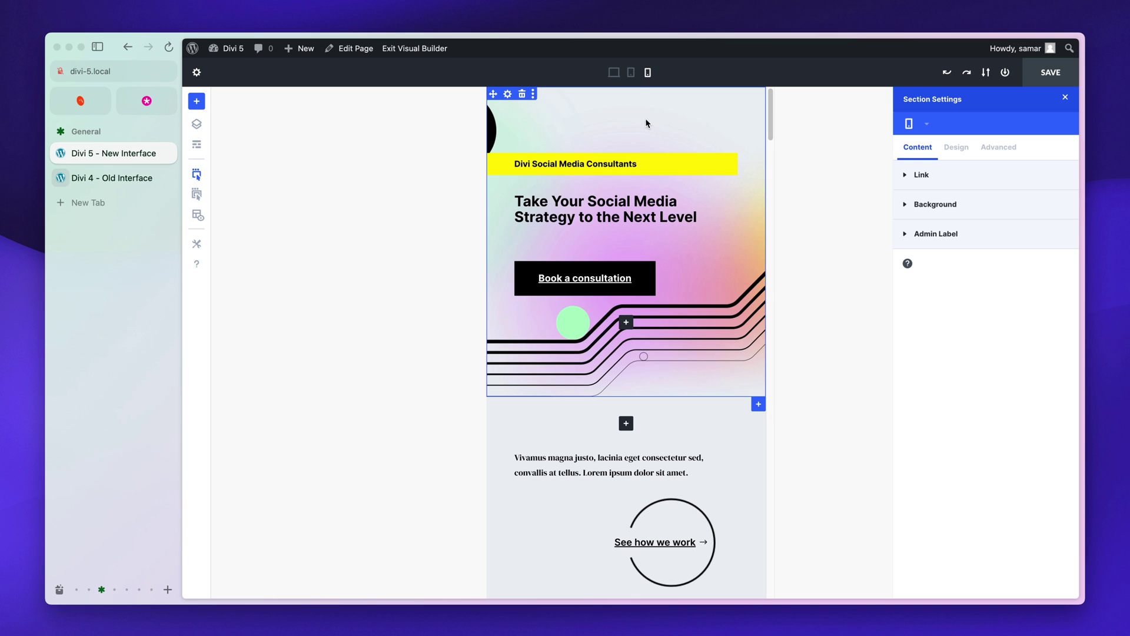
{"action": "left_click", "coordinate": [614, 72]}
{"action": "left_click", "coordinate": [630, 74]}
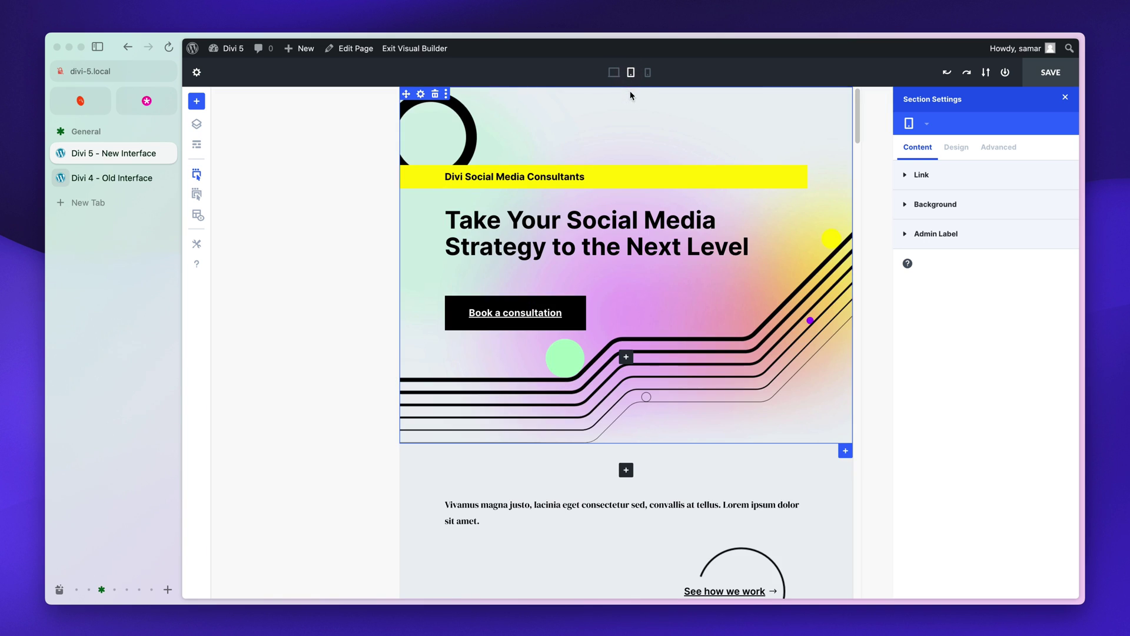
{"action": "left_click", "coordinate": [647, 72]}
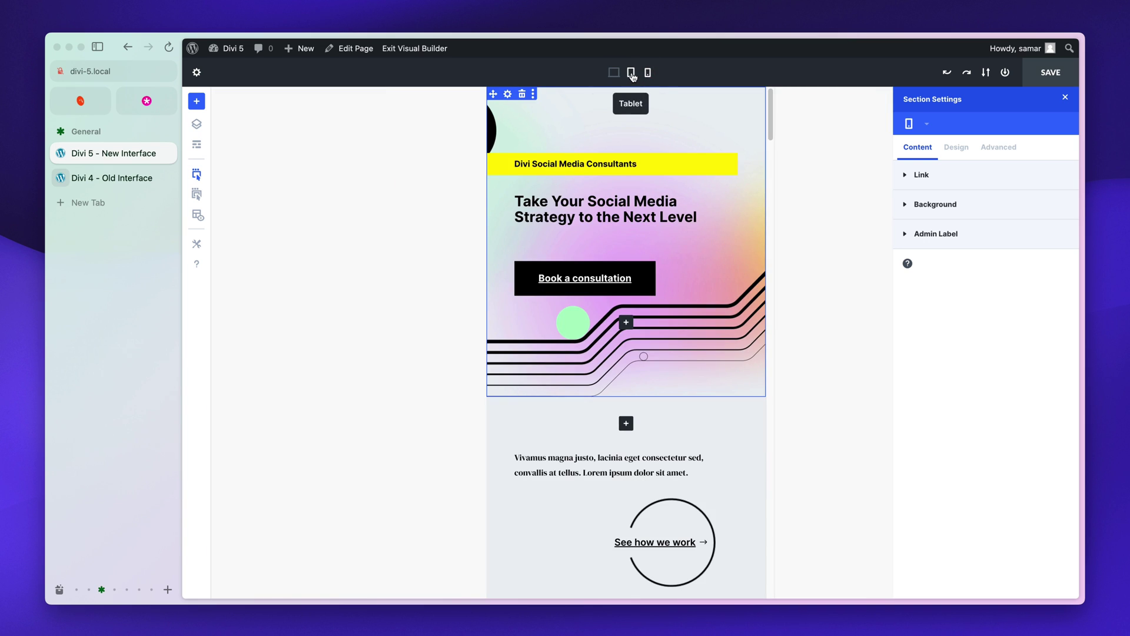
{"action": "left_click", "coordinate": [630, 73]}
{"action": "left_click", "coordinate": [614, 73]}
Preview Divi 4 at tablet width, restore desktop width, and go back to the Divi 5 tab.
{"action": "left_click", "coordinate": [126, 178]}
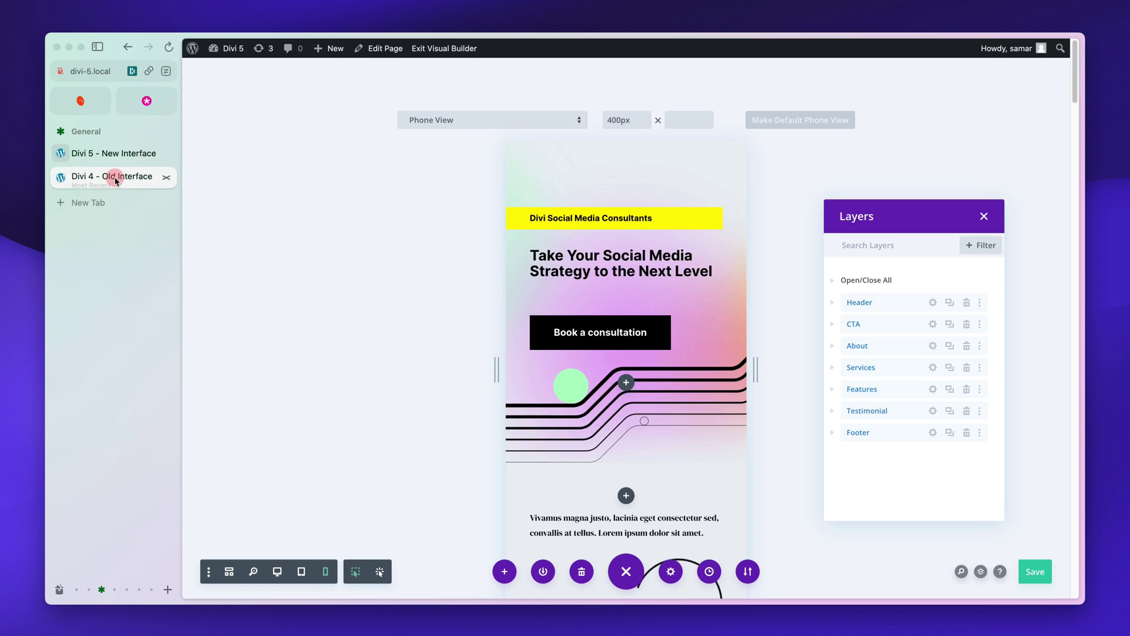
{"action": "left_click", "coordinate": [306, 573]}
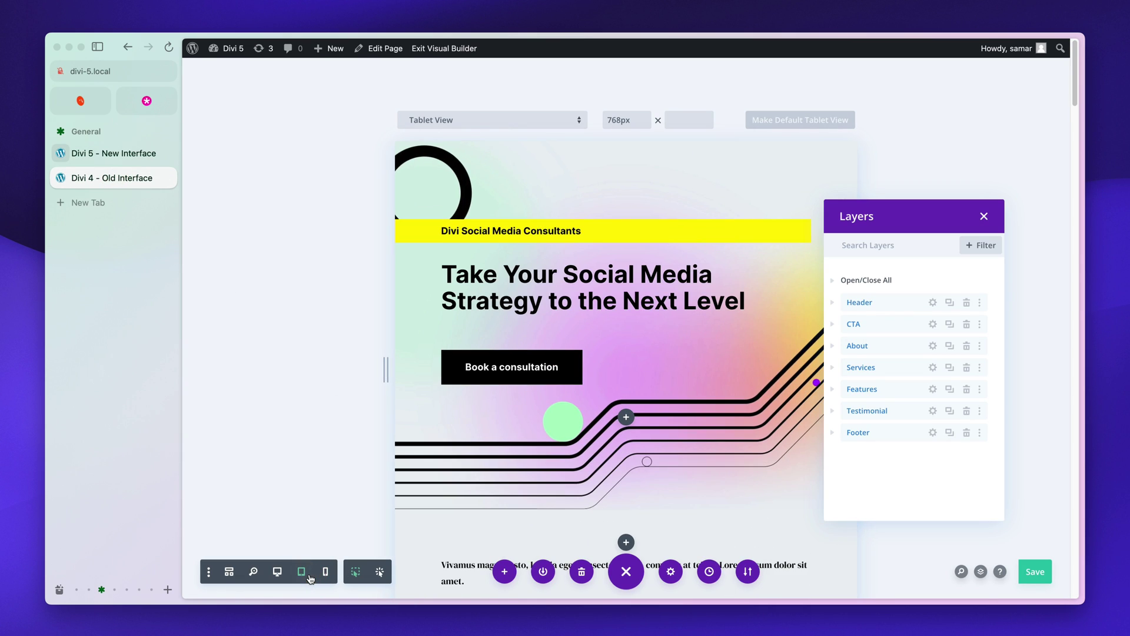
{"action": "left_click", "coordinate": [277, 572]}
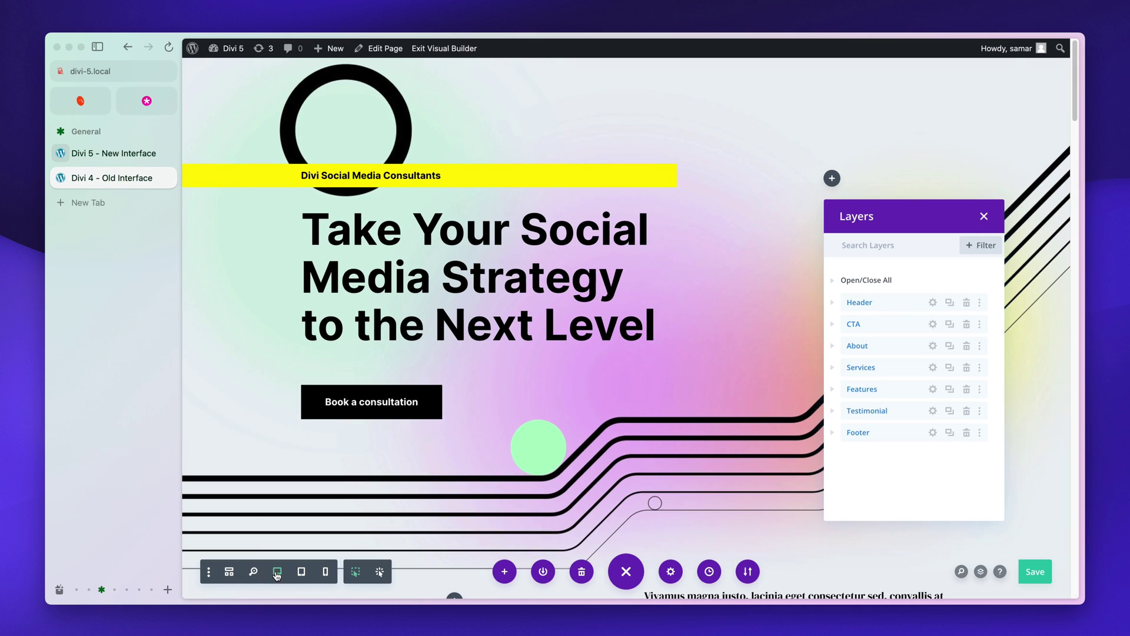
{"action": "left_click", "coordinate": [98, 154]}
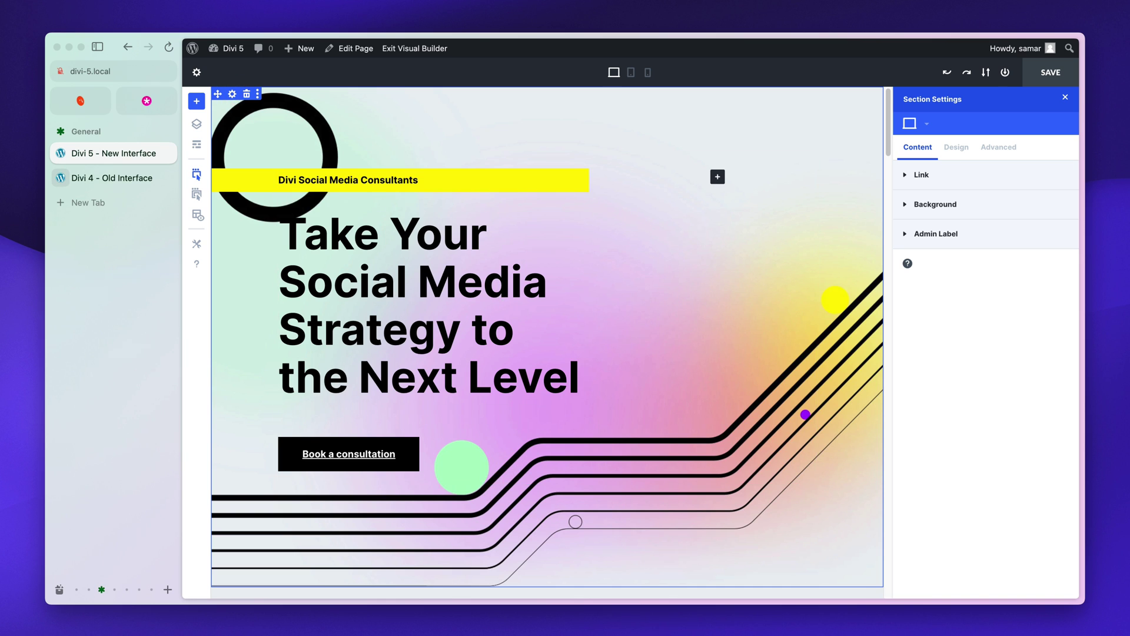
{"action": "left_click", "coordinate": [112, 178]}
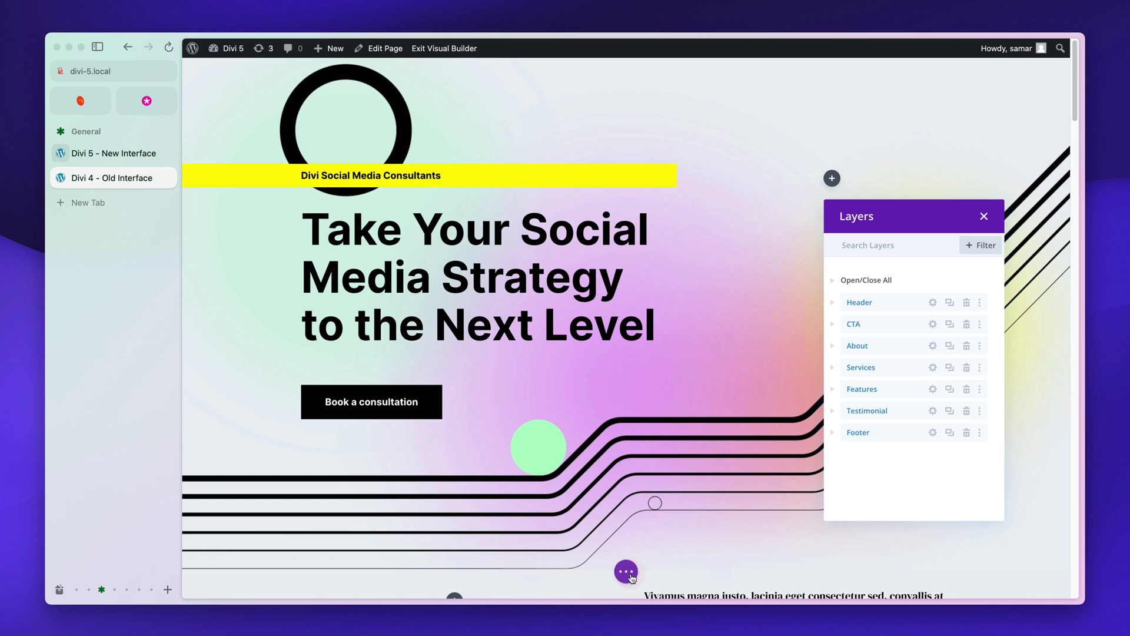
{"action": "left_click", "coordinate": [98, 152]}
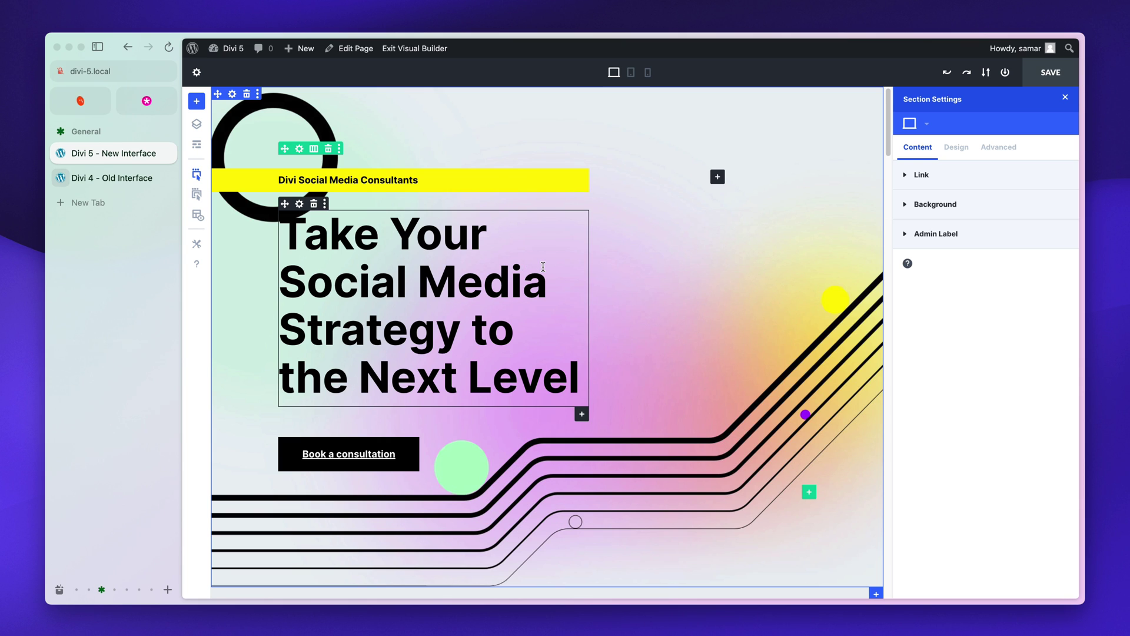
{"action": "left_click", "coordinate": [717, 177]}
{"action": "scroll", "coordinate": [715, 365], "scroll_direction": "down", "scroll_amount": 3}
{"action": "scroll", "coordinate": [719, 393], "scroll_direction": "down", "scroll_amount": 3}
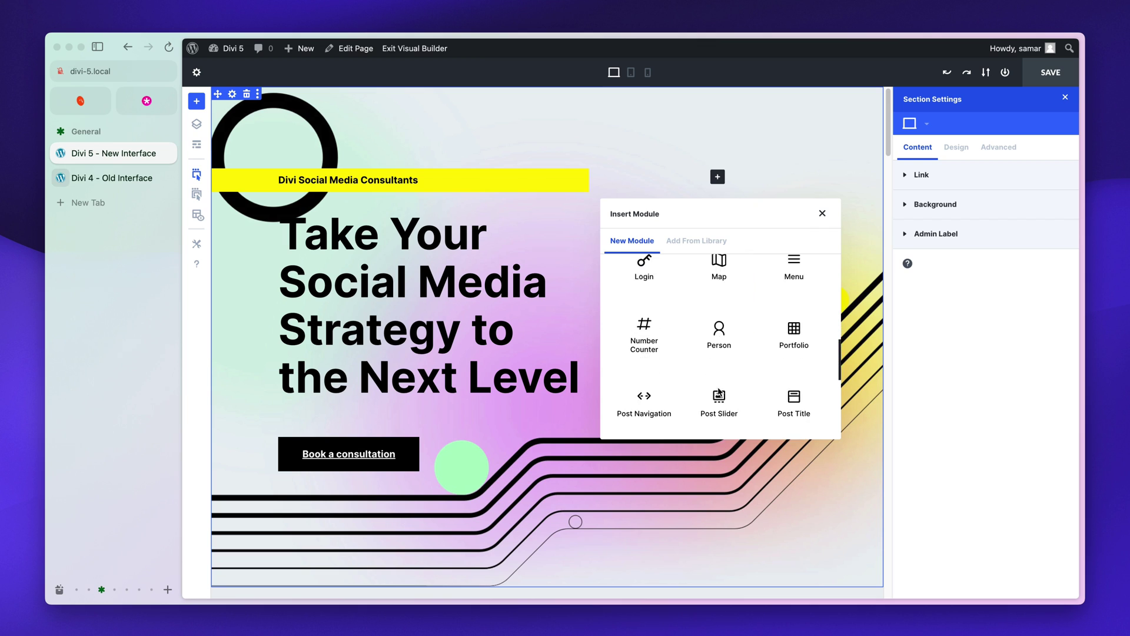
{"action": "scroll", "coordinate": [730, 354], "scroll_direction": "up", "scroll_amount": 8}
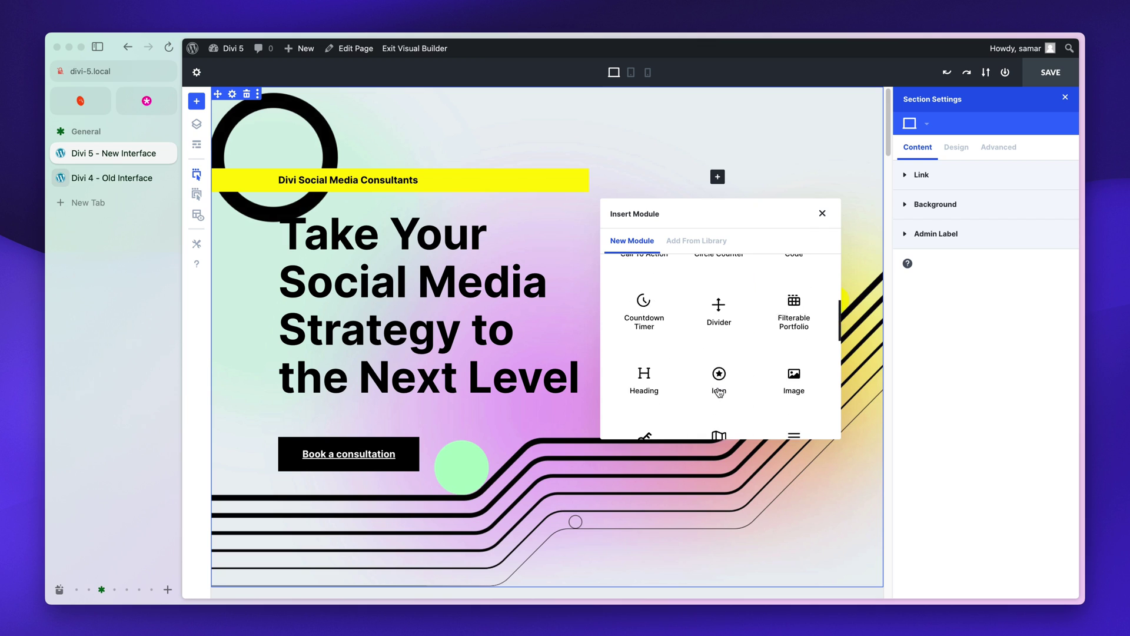
{"action": "left_click", "coordinate": [823, 216]}
{"action": "left_click", "coordinate": [718, 177]}
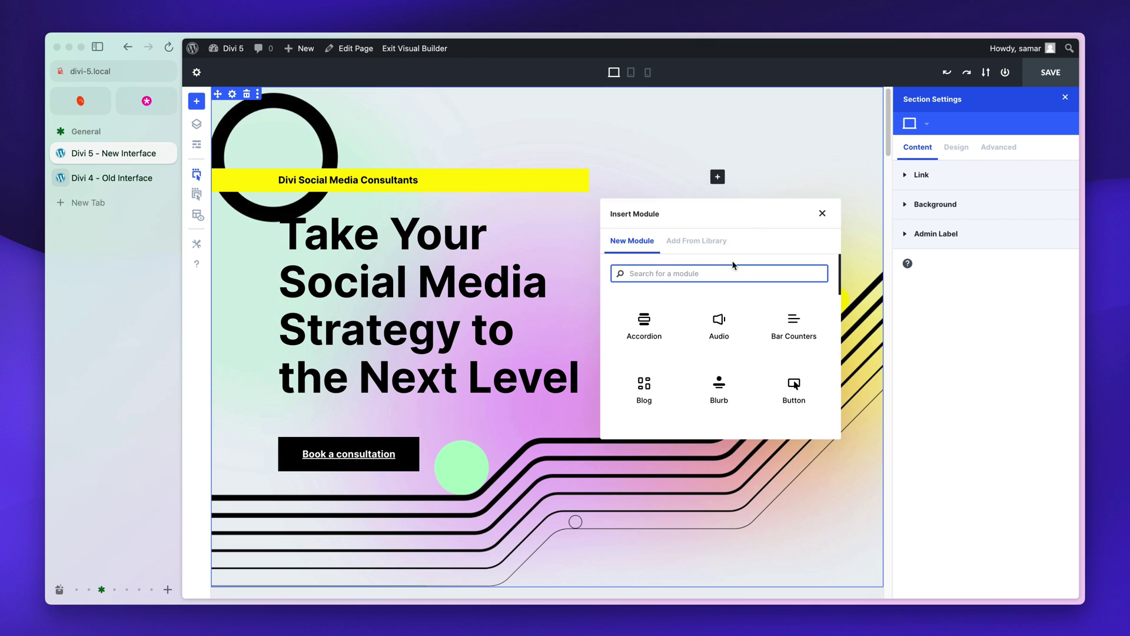
{"action": "scroll", "coordinate": [727, 288], "scroll_direction": "down", "scroll_amount": 2}
{"action": "scroll", "coordinate": [732, 295], "scroll_direction": "up", "scroll_amount": 2}
{"action": "left_click", "coordinate": [836, 210]}
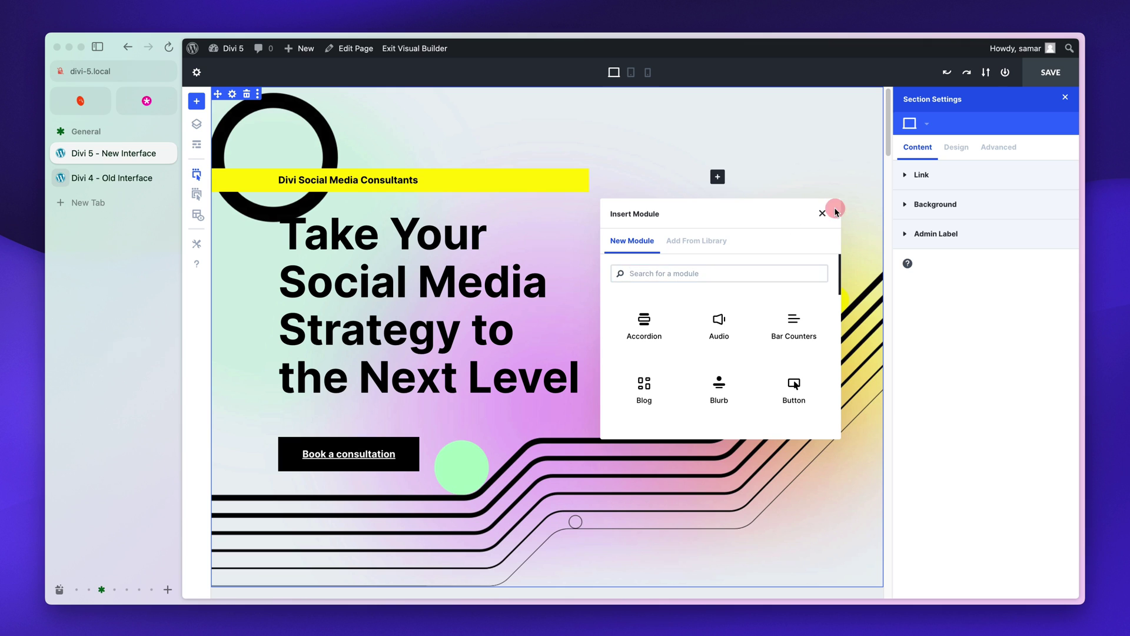
{"action": "left_click", "coordinate": [823, 213]}
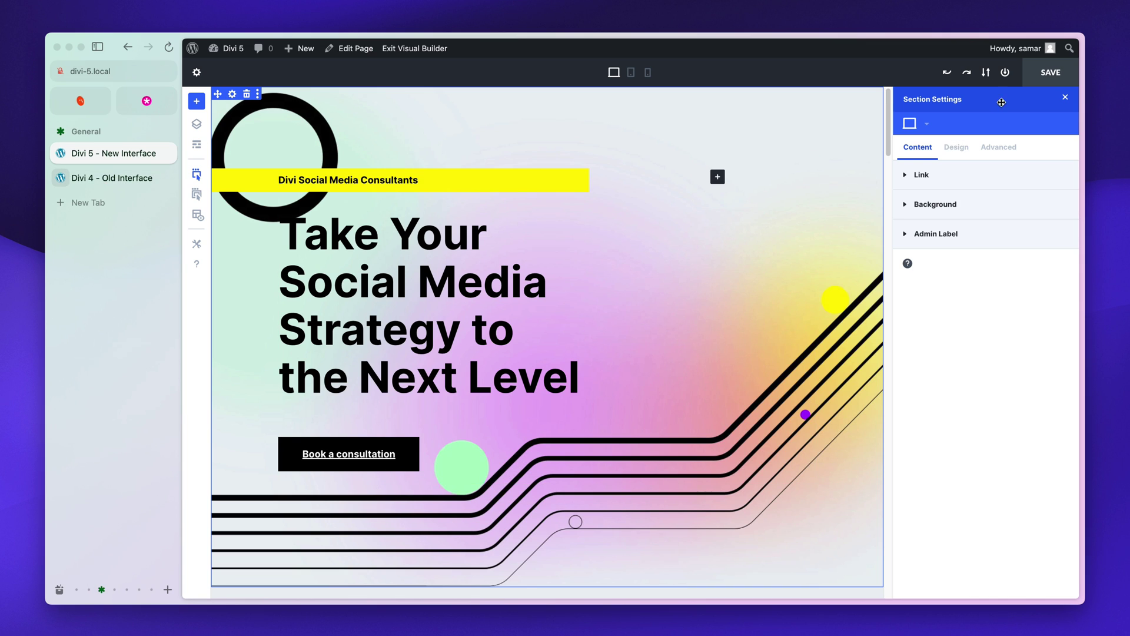
Float the hero's Section Settings over the page and resize it narrower and taller.
{"action": "left_click_drag", "start_coordinate": [1001, 103], "coordinate": [697, 129]}
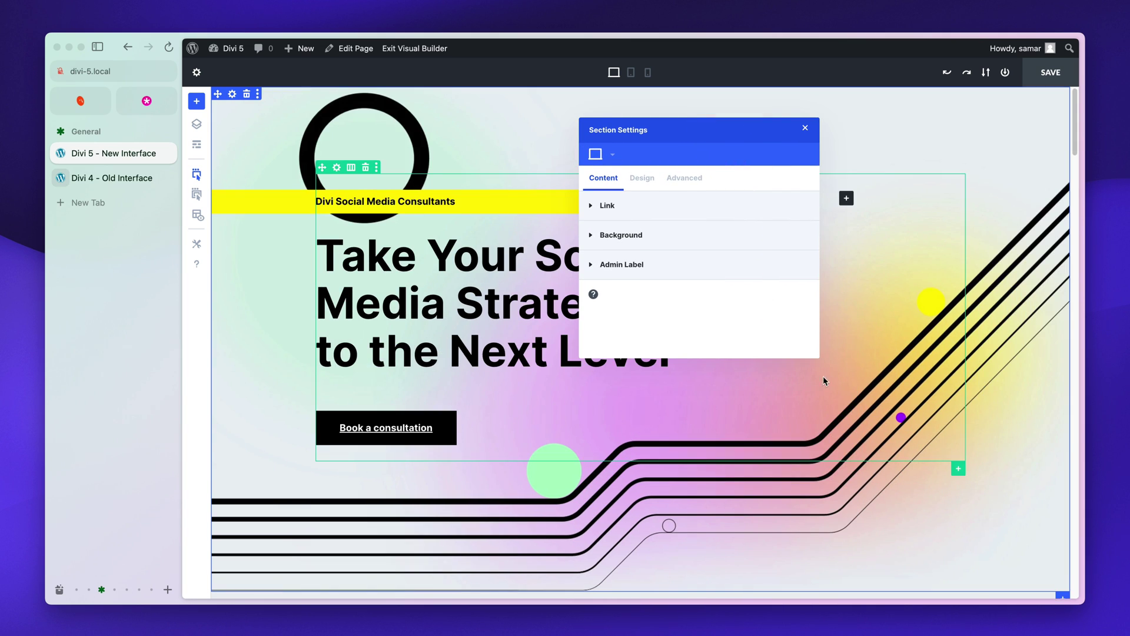
{"action": "left_click_drag", "start_coordinate": [817, 357], "coordinate": [790, 400]}
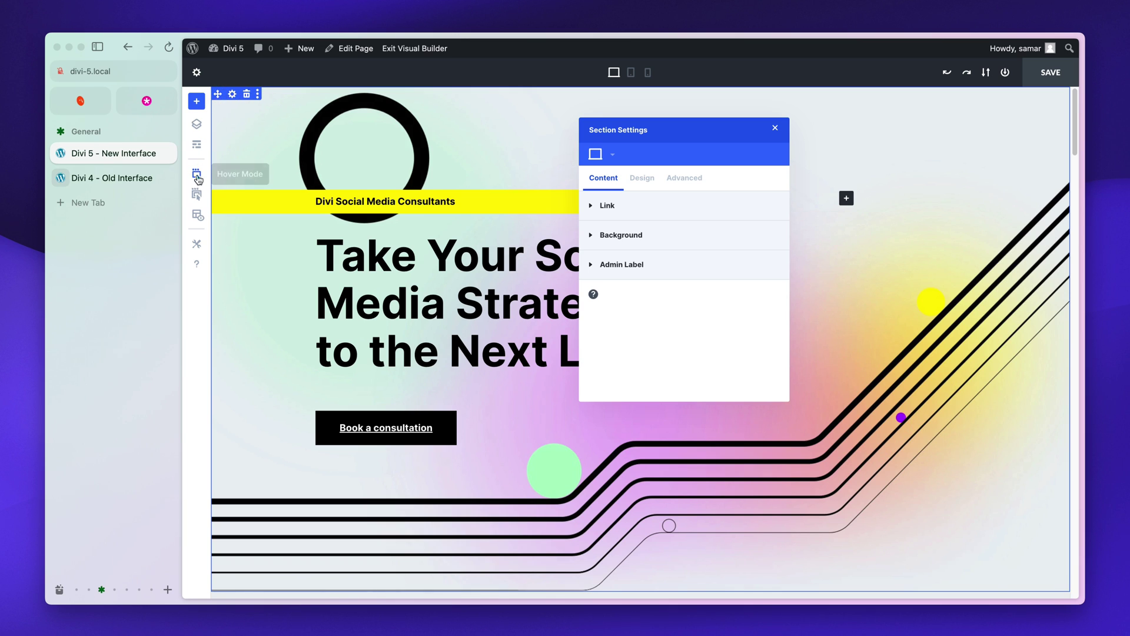
Open Divi 5's Builder Settings and bring up Page Settings in place of Section Settings.
{"action": "left_click", "coordinate": [197, 244]}
{"action": "scroll", "coordinate": [273, 286], "scroll_direction": "down", "scroll_amount": 5}
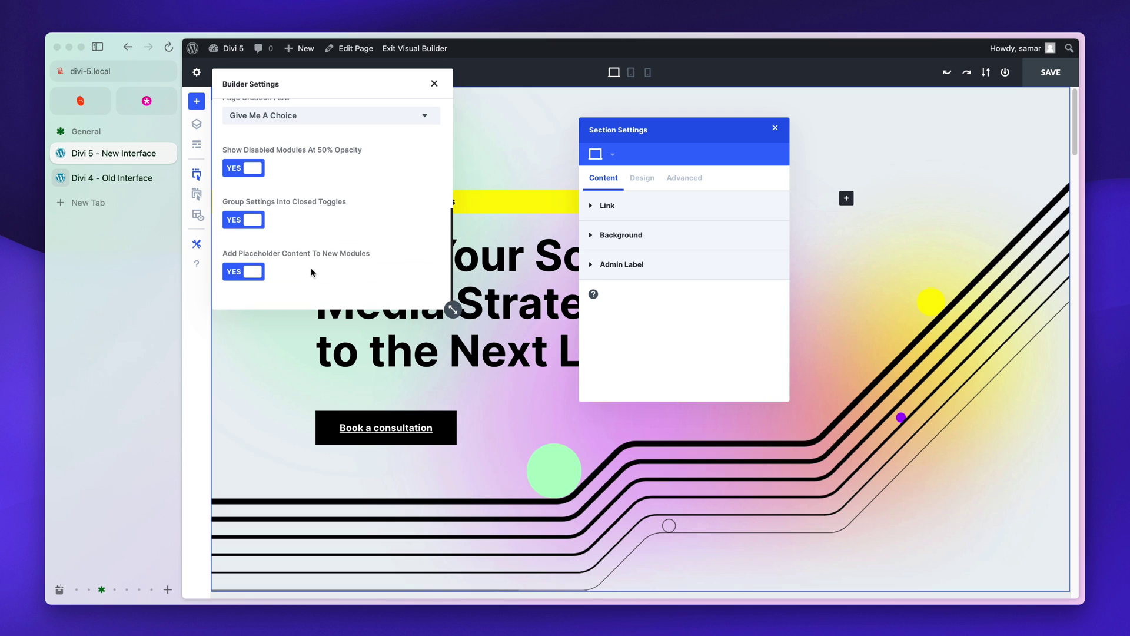
{"action": "left_click", "coordinate": [775, 127]}
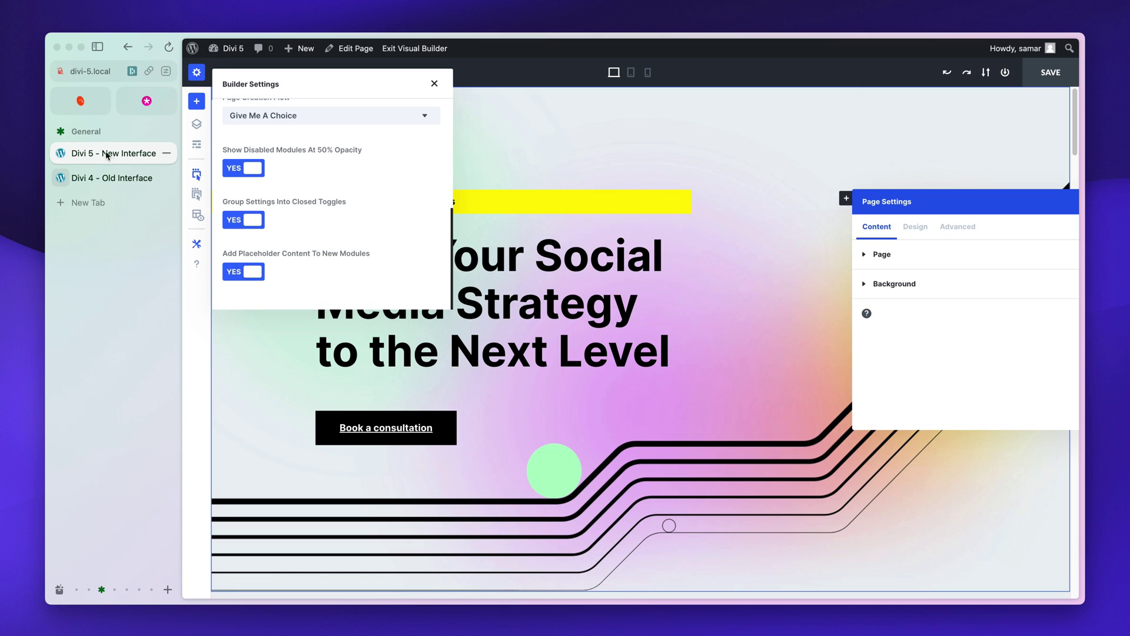
Compare with the old Divi 4 builder's settings, then return to the Divi 5 tab.
{"action": "left_click", "coordinate": [101, 177]}
{"action": "scroll", "coordinate": [340, 437], "scroll_direction": "down", "scroll_amount": 3}
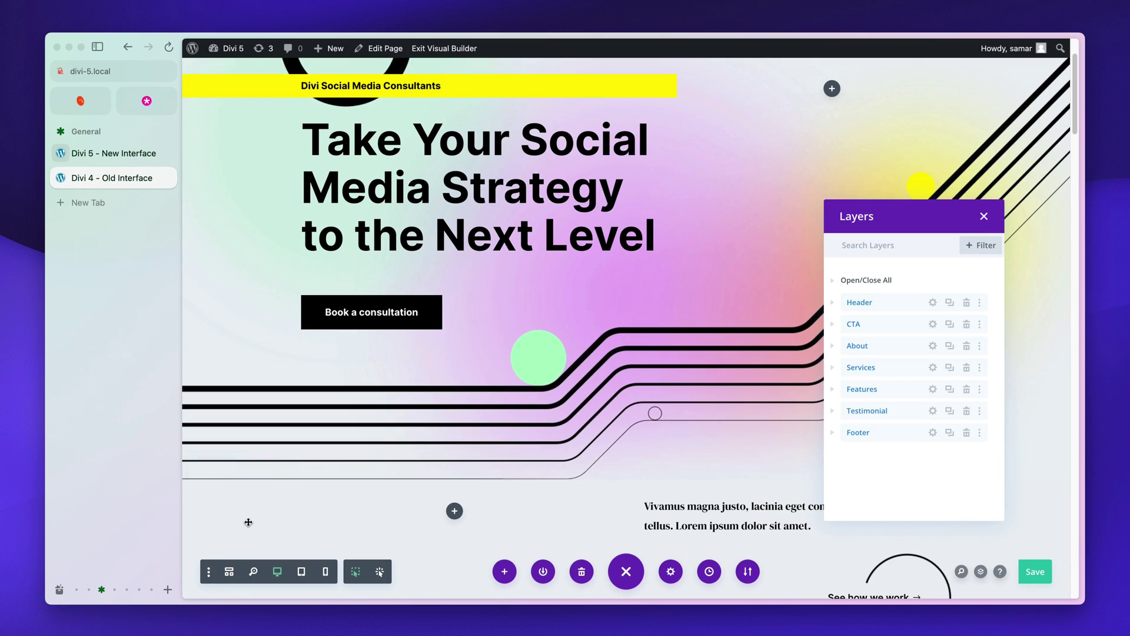
{"action": "scroll", "coordinate": [339, 437], "scroll_direction": "up", "scroll_amount": 5}
{"action": "left_click", "coordinate": [208, 571]}
{"action": "scroll", "coordinate": [259, 356], "scroll_direction": "down", "scroll_amount": 5}
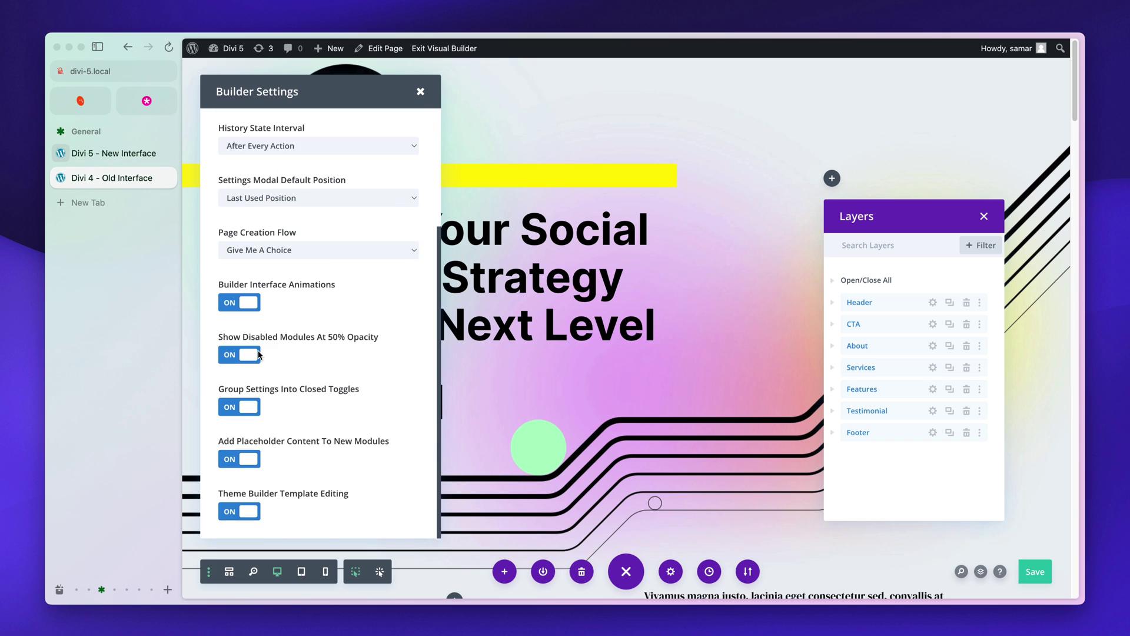
{"action": "scroll", "coordinate": [259, 356], "scroll_direction": "up", "scroll_amount": 5}
{"action": "left_click", "coordinate": [101, 153]}
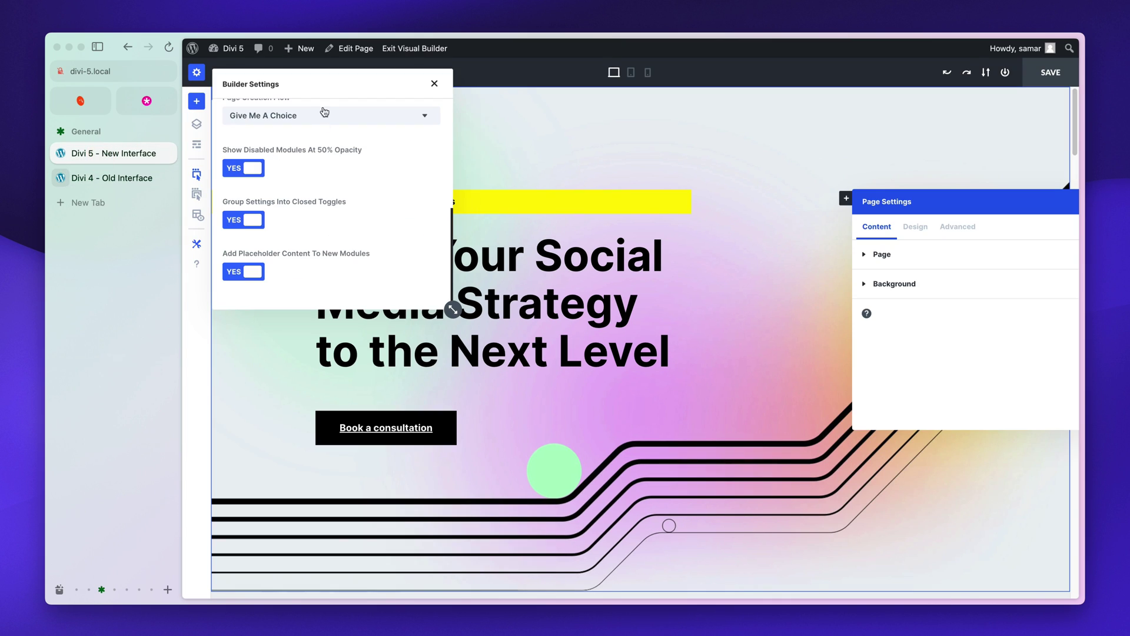
Move Builder Settings onto the page, make it narrower and taller, then close it.
{"action": "left_click_drag", "start_coordinate": [325, 88], "coordinate": [364, 146]}
{"action": "left_click_drag", "start_coordinate": [491, 365], "coordinate": [462, 521]}
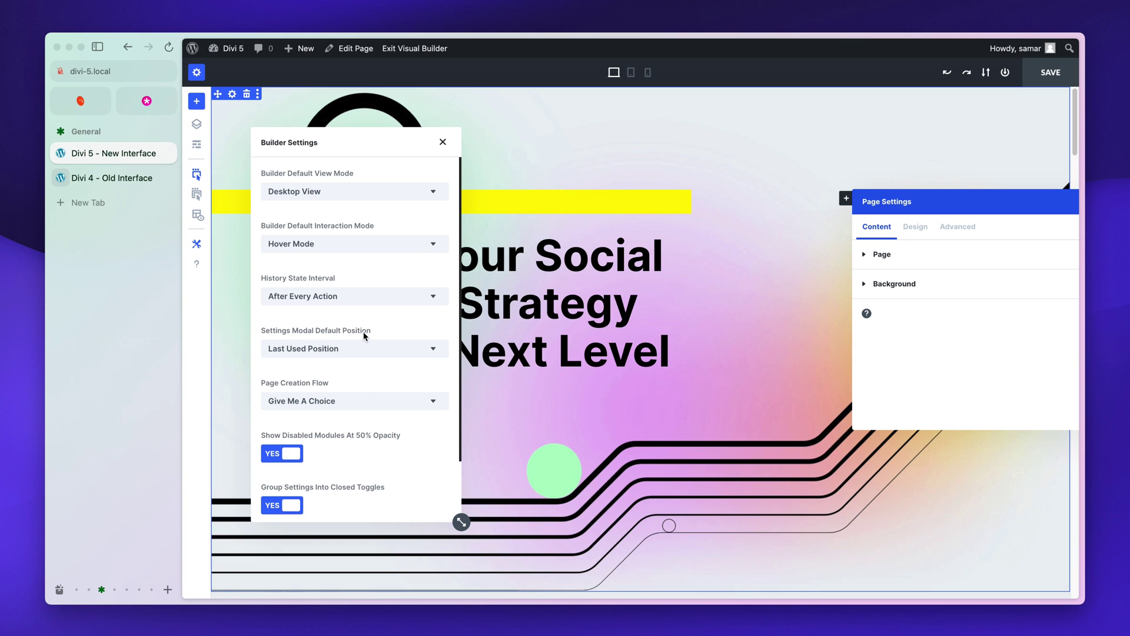
{"action": "left_click", "coordinate": [443, 143]}
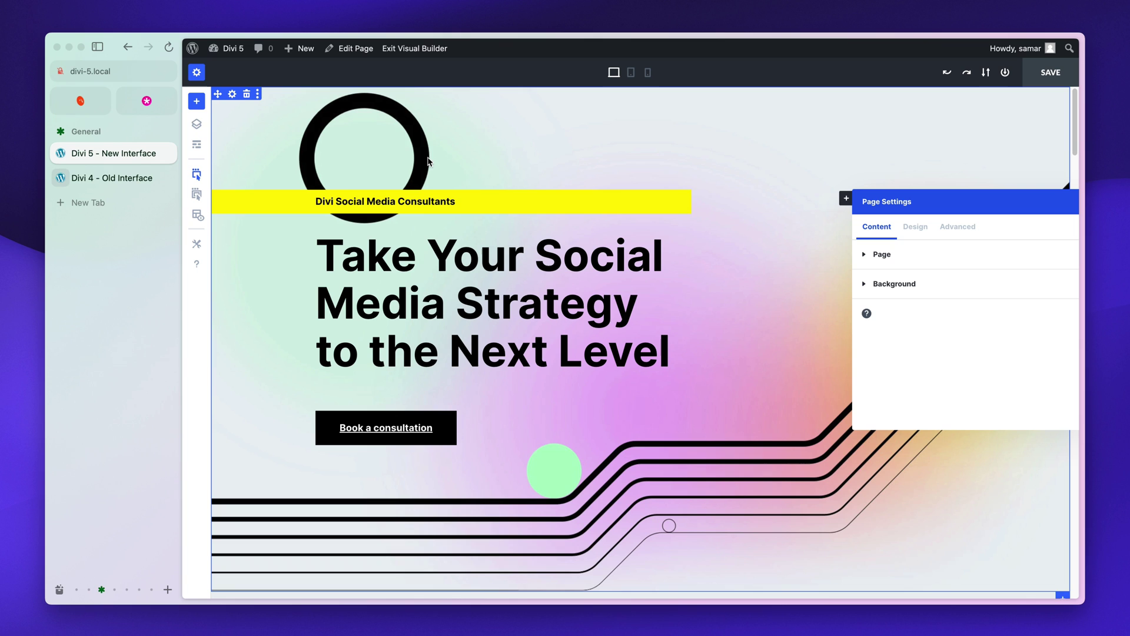
Open the Layers panel and dock it along the page's left edge.
{"action": "left_click", "coordinate": [196, 125]}
{"action": "left_click_drag", "start_coordinate": [718, 228], "coordinate": [503, 228]}
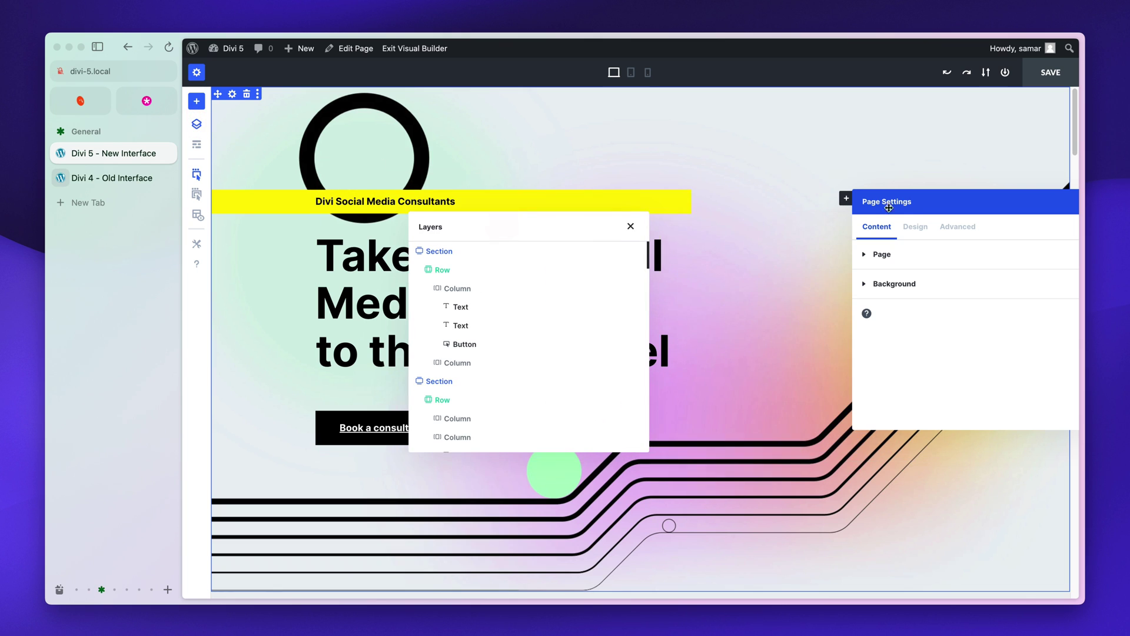
{"action": "left_click_drag", "start_coordinate": [890, 205], "coordinate": [1015, 207]}
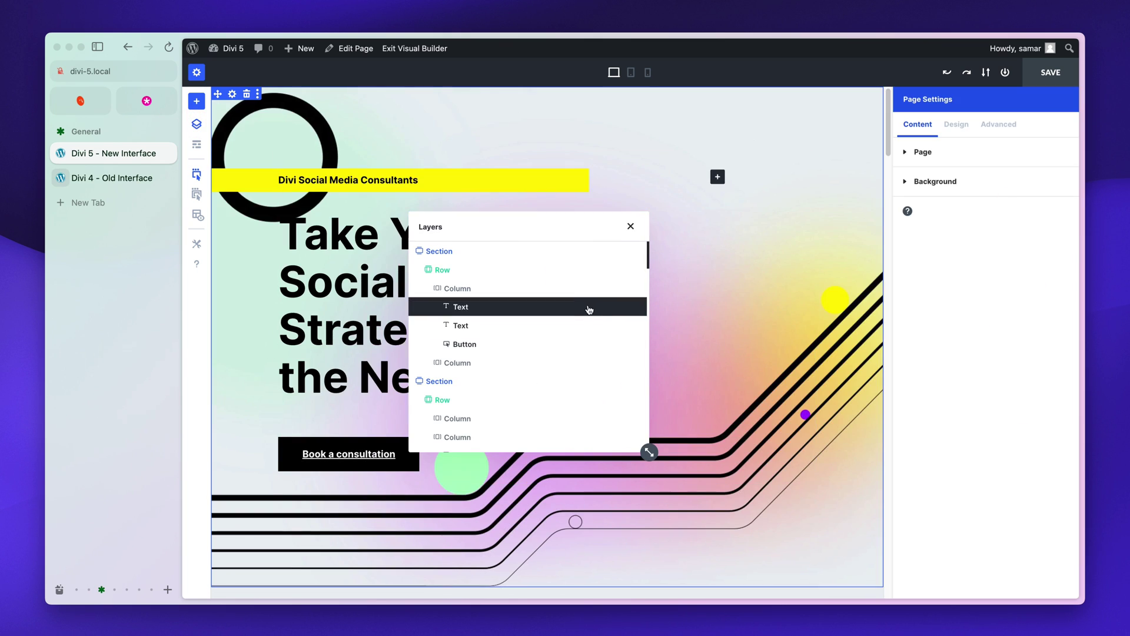
{"action": "left_click_drag", "start_coordinate": [489, 227], "coordinate": [306, 225]}
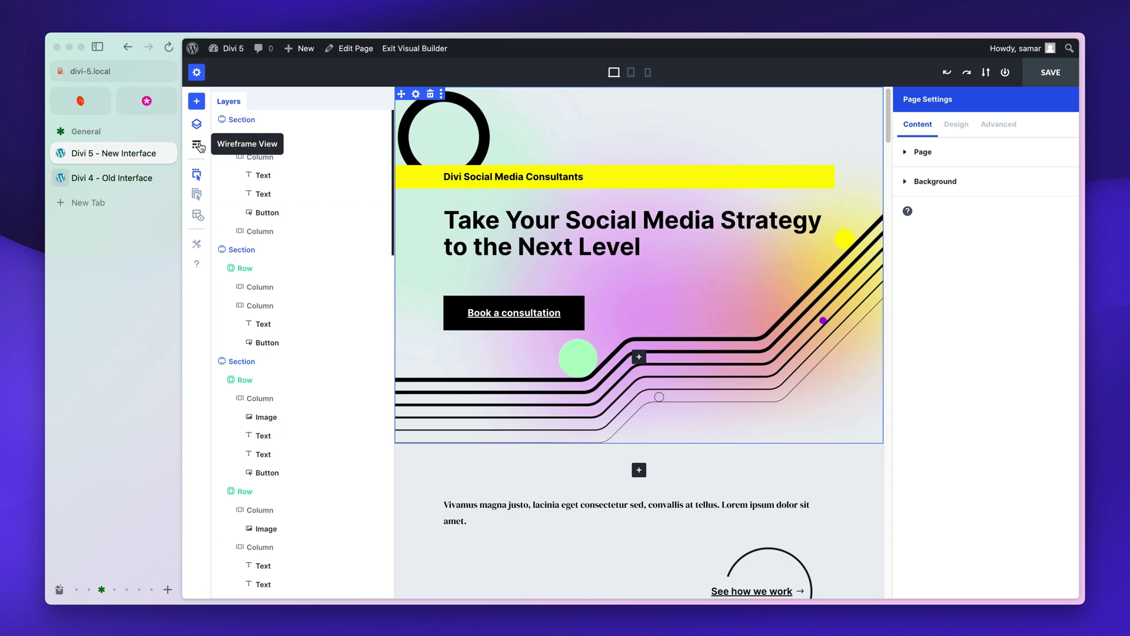
Stack Builder Settings with the docked Layers panel and toggle between the two tabs.
{"action": "left_click", "coordinate": [196, 244]}
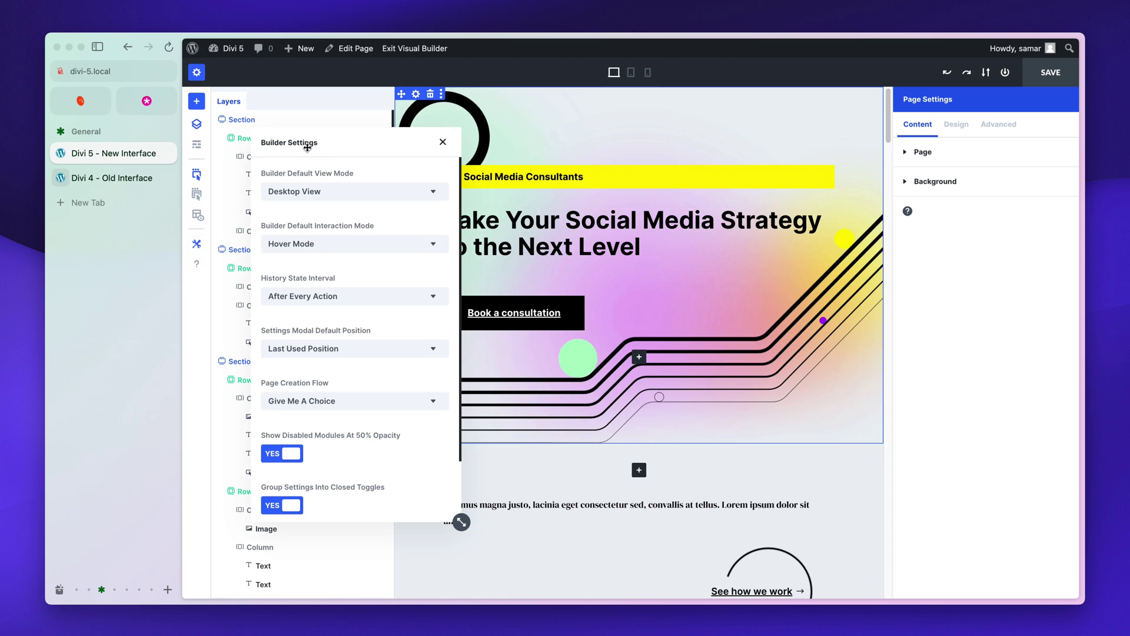
{"action": "left_click_drag", "start_coordinate": [312, 151], "coordinate": [323, 121]}
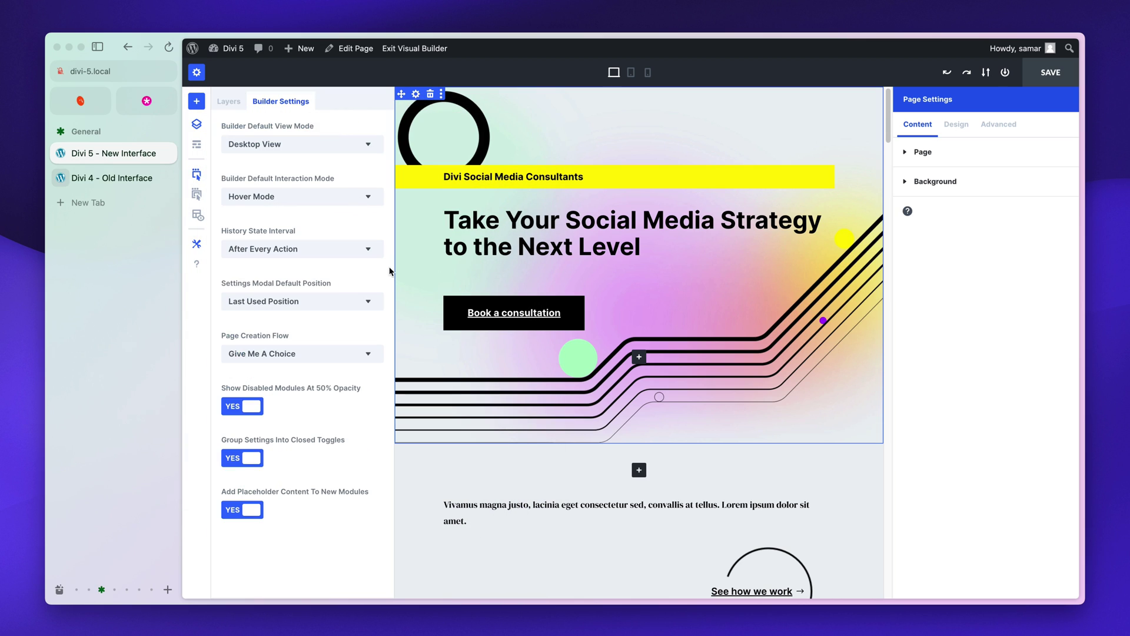
{"action": "left_click", "coordinate": [229, 101]}
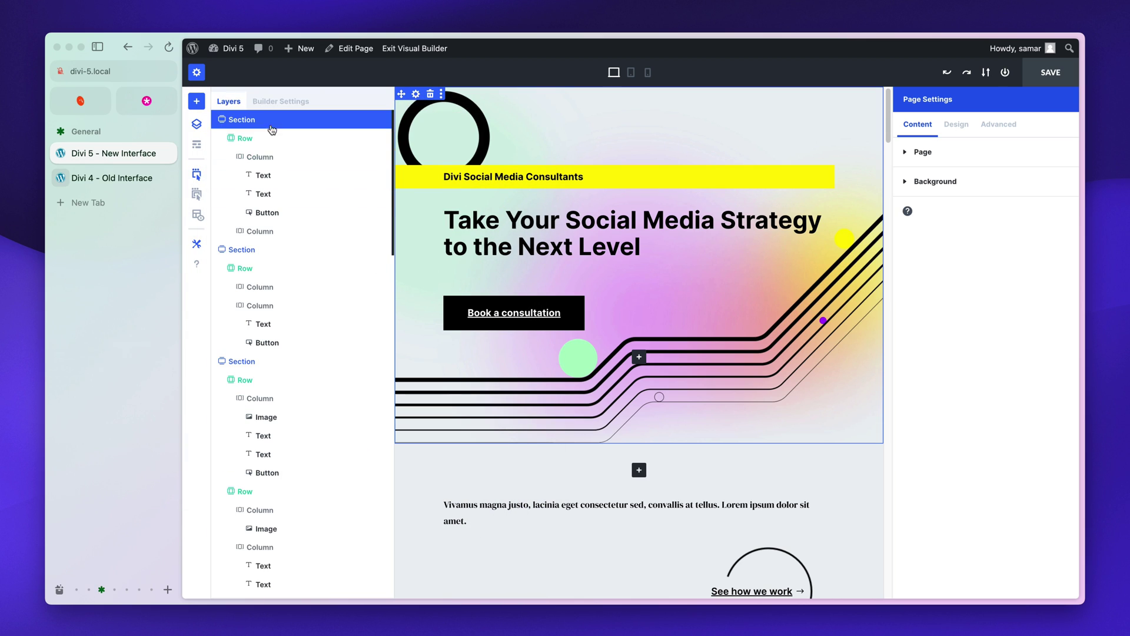
{"action": "left_click", "coordinate": [271, 108]}
{"action": "left_click", "coordinate": [229, 102]}
{"action": "left_click", "coordinate": [273, 103]}
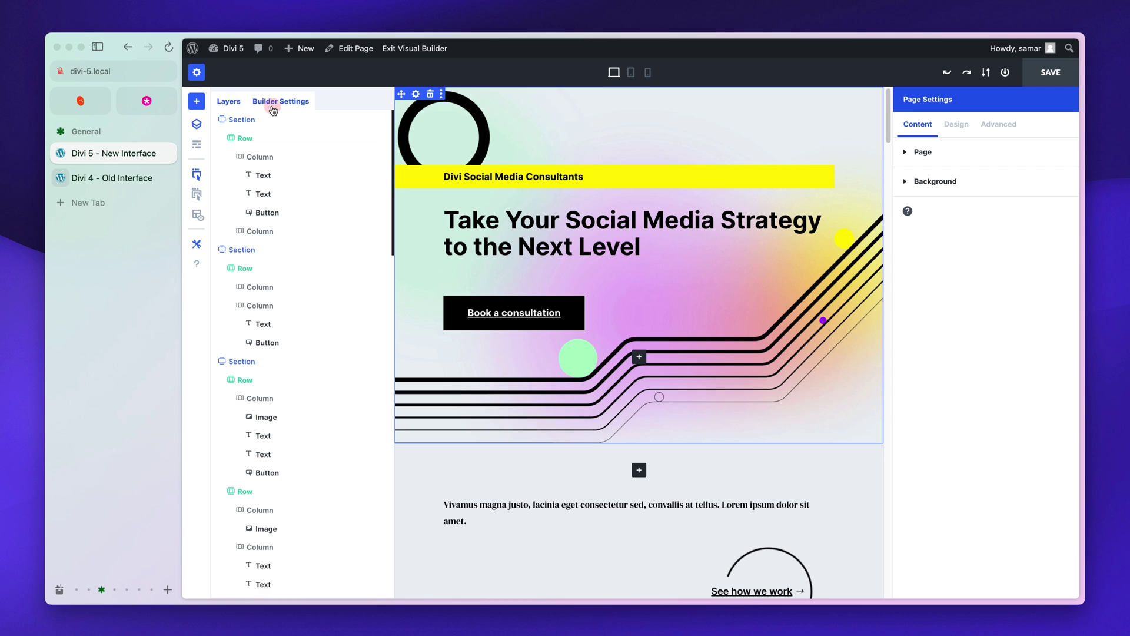
{"action": "left_click", "coordinate": [231, 101]}
{"action": "left_click", "coordinate": [272, 102]}
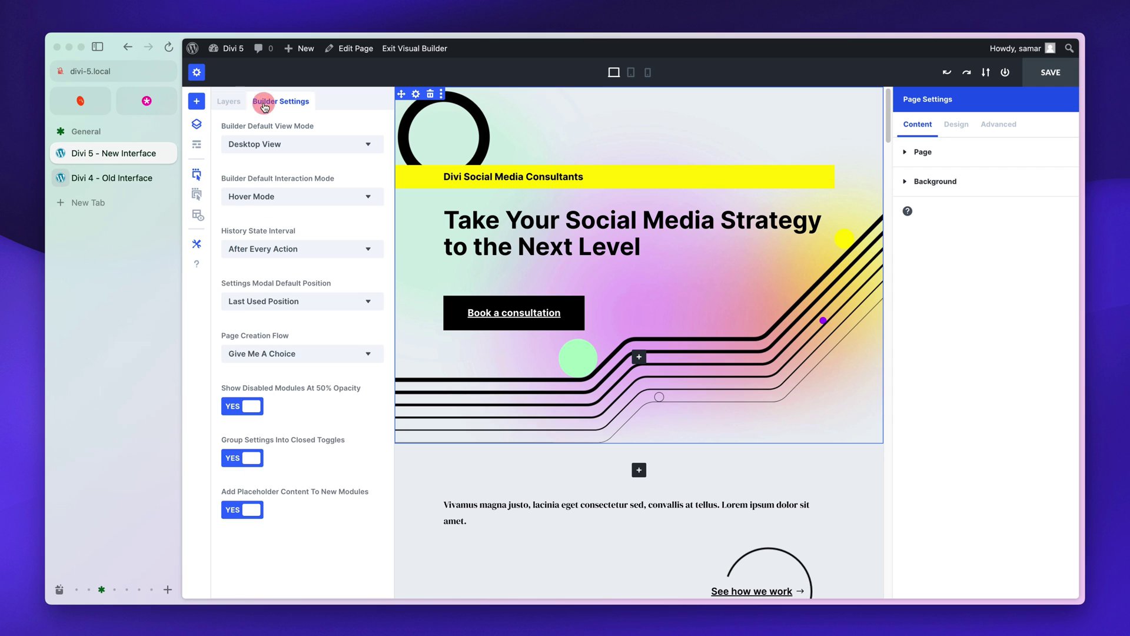
{"action": "left_click", "coordinate": [236, 102]}
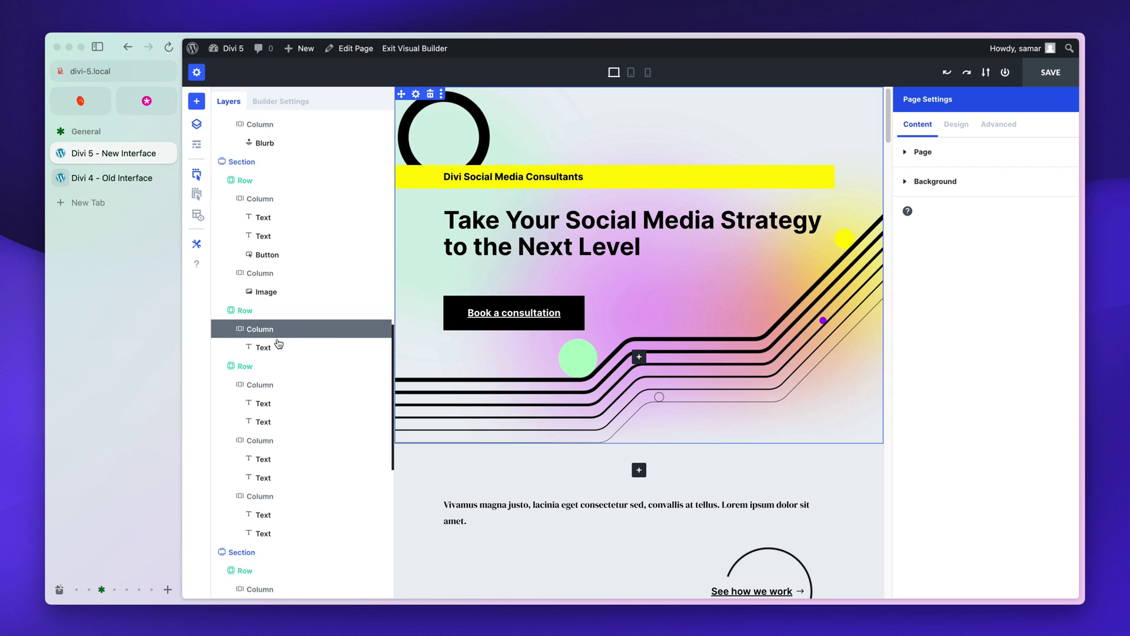
{"action": "scroll", "coordinate": [323, 512], "scroll_direction": "down", "scroll_amount": 5}
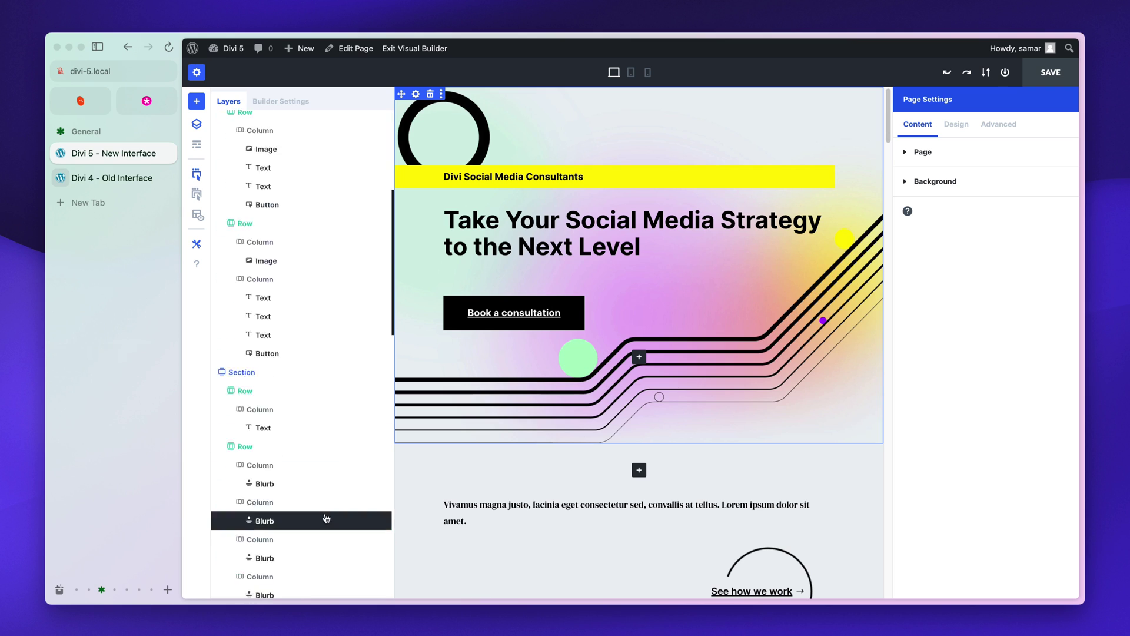
{"action": "scroll", "coordinate": [328, 535], "scroll_direction": "up", "scroll_amount": 5}
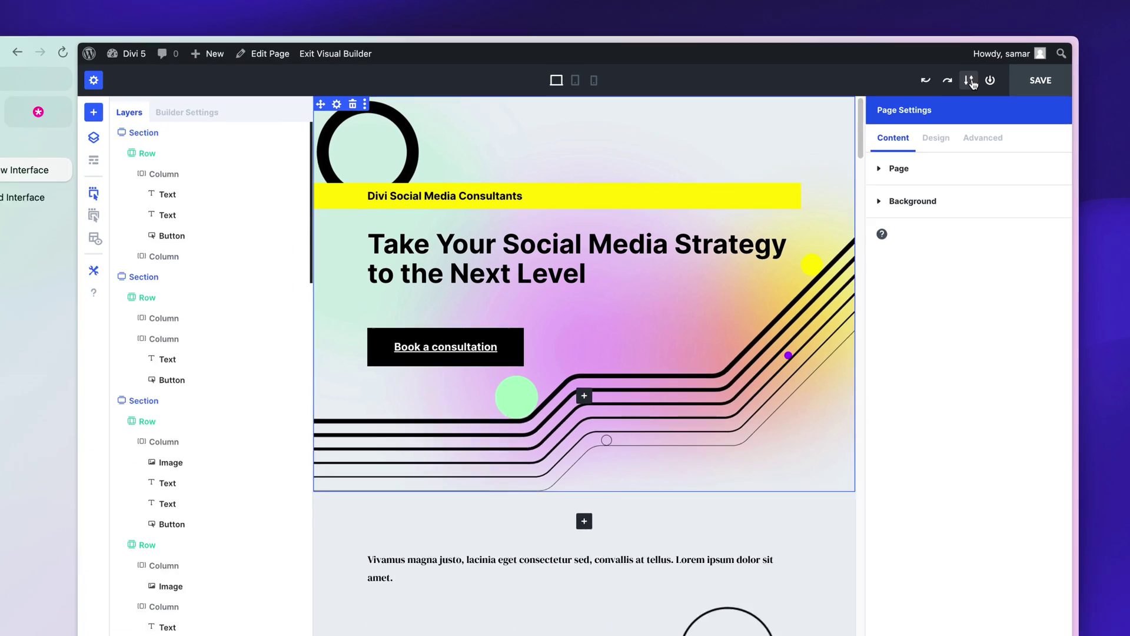
Open Import & Export in Divi 5, compare with Divi 4's import/export options, and return.
{"action": "left_click", "coordinate": [945, 93]}
{"action": "left_click_drag", "start_coordinate": [812, 136], "coordinate": [736, 145]}
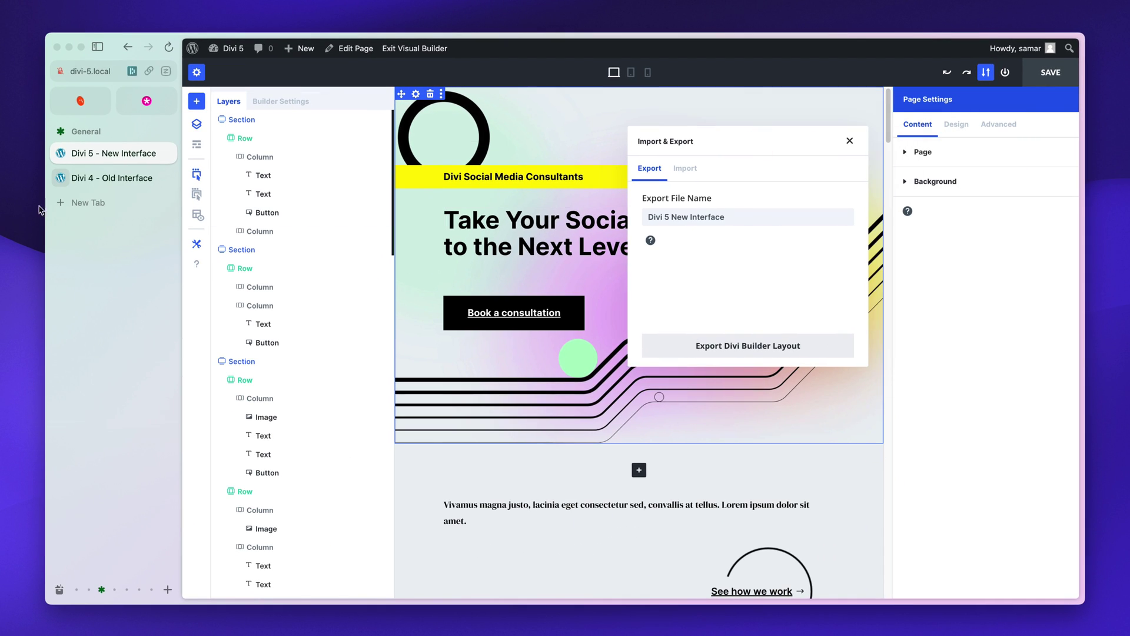
{"action": "left_click", "coordinate": [112, 178]}
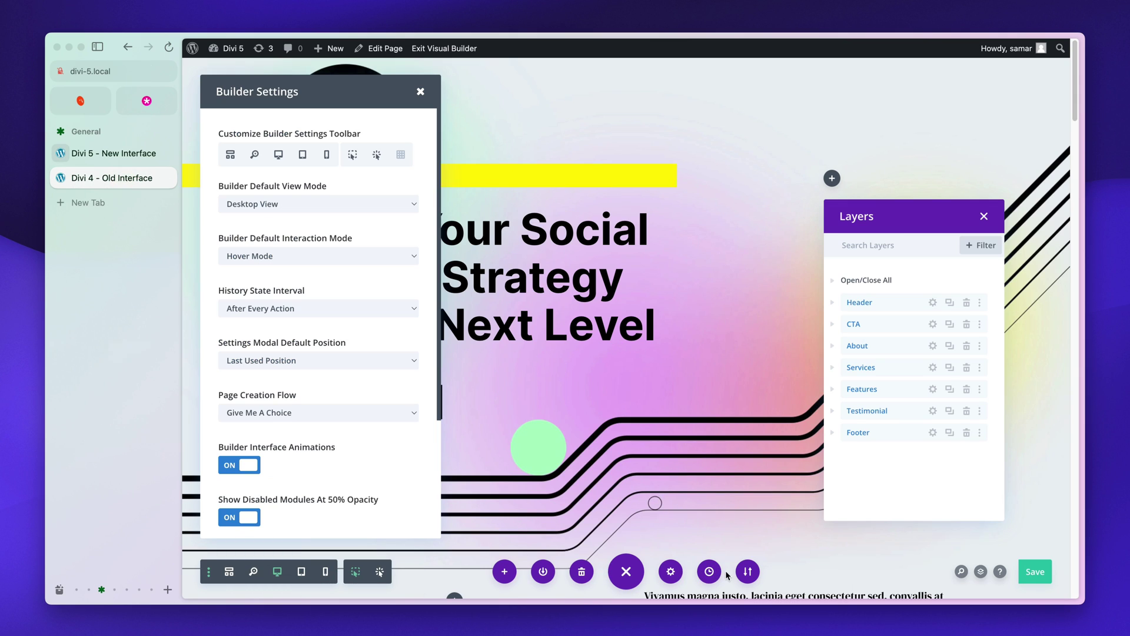
{"action": "left_click", "coordinate": [745, 573]}
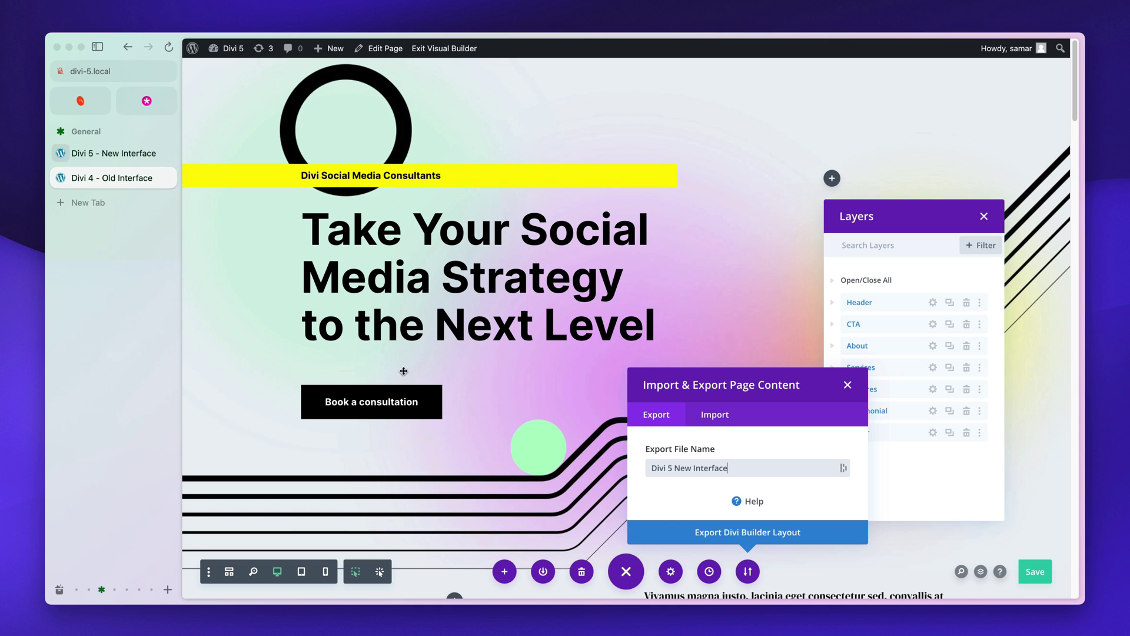
{"action": "left_click", "coordinate": [114, 153]}
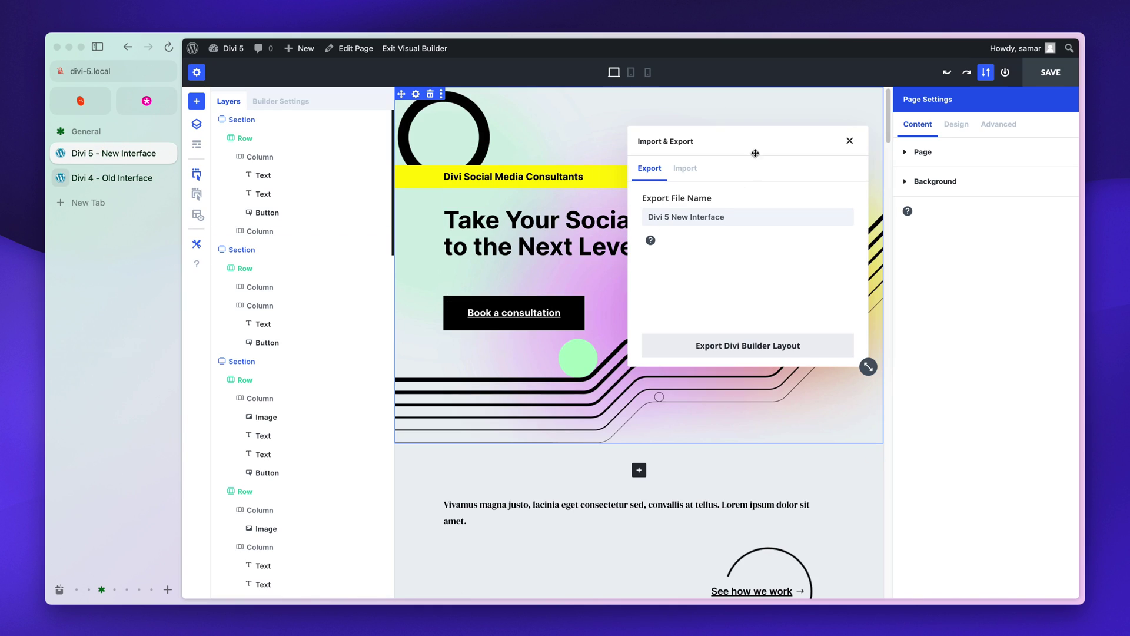
Dock Import & Export as a sidebar tab and check its Import and Export sub-tabs.
{"action": "left_click_drag", "start_coordinate": [755, 153], "coordinate": [439, 128]}
{"action": "left_click", "coordinate": [276, 101]}
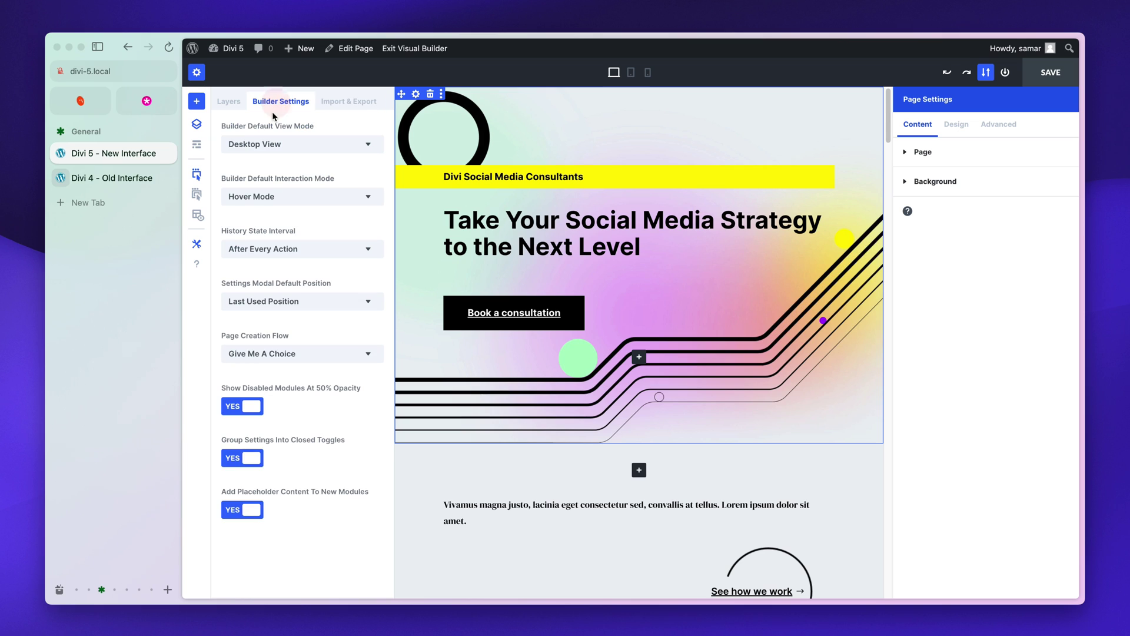
{"action": "left_click", "coordinate": [228, 102]}
{"action": "left_click", "coordinate": [268, 101]}
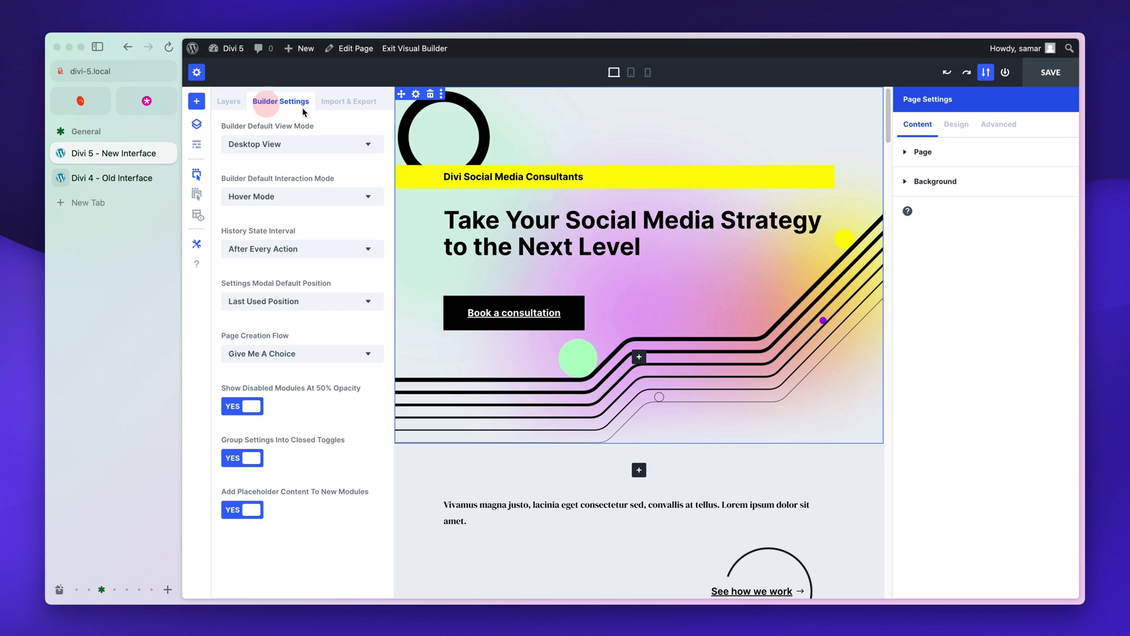
{"action": "left_click", "coordinate": [363, 104]}
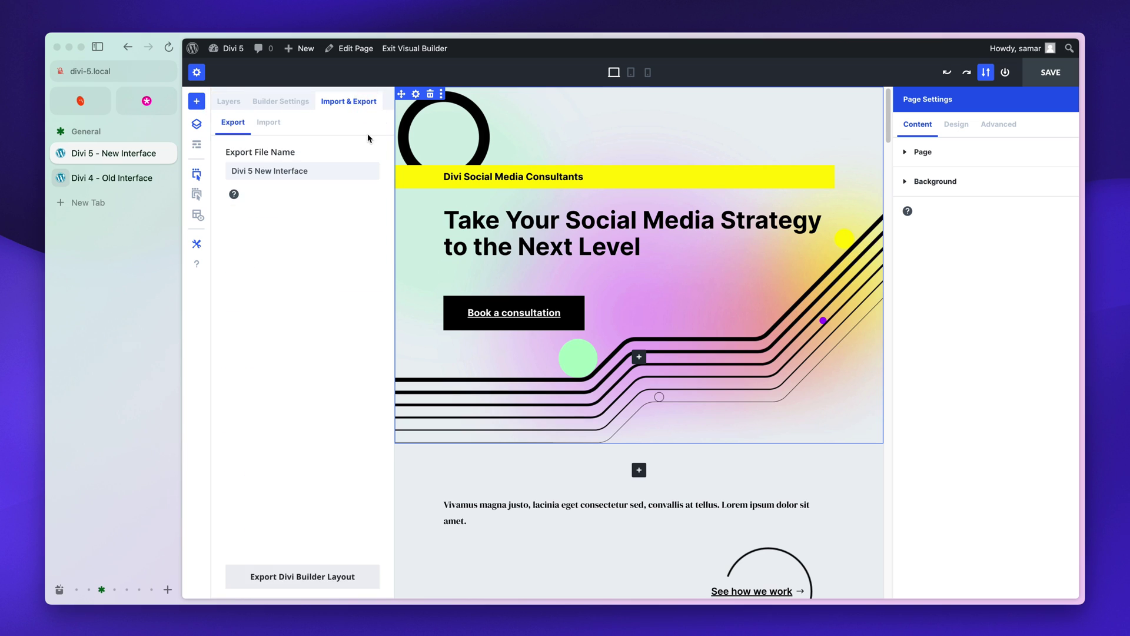
{"action": "left_click", "coordinate": [268, 132]}
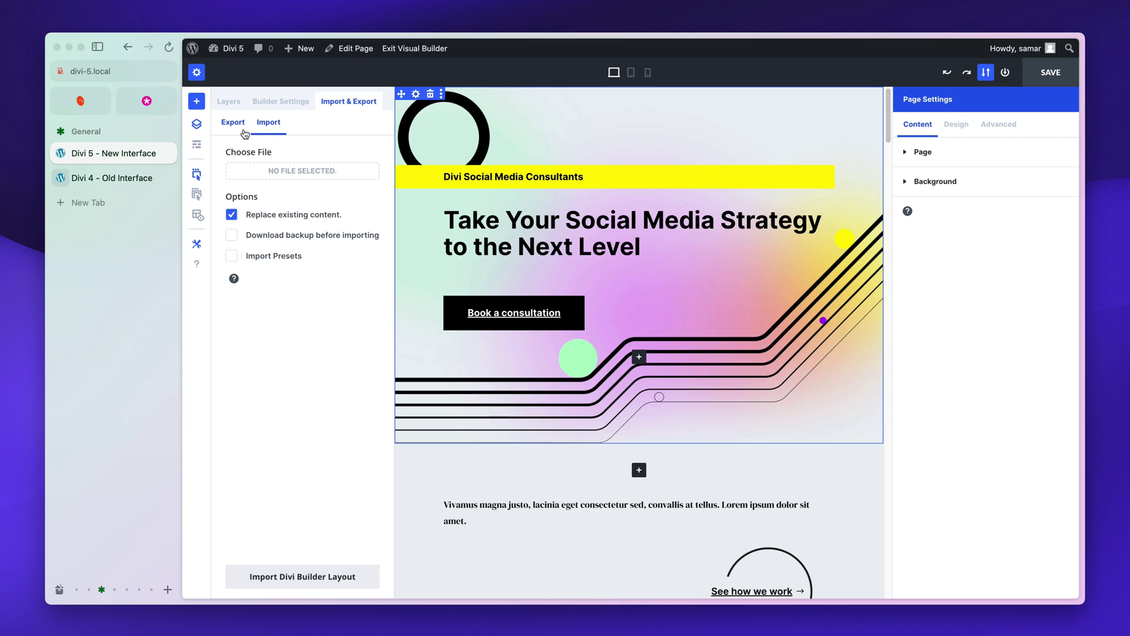
{"action": "left_click", "coordinate": [242, 129]}
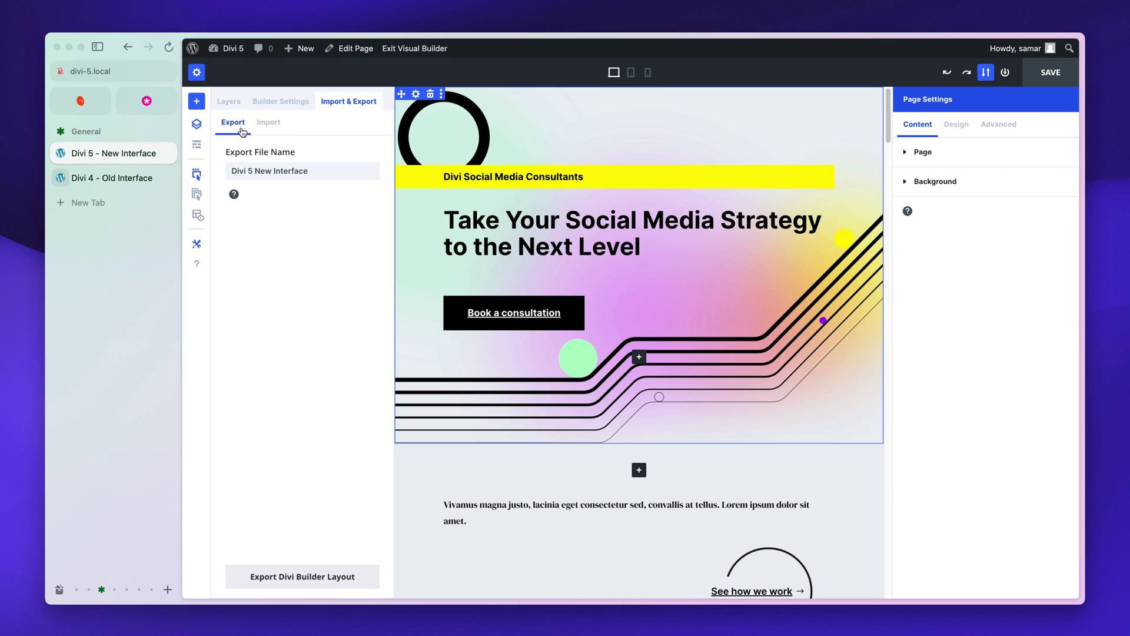
{"action": "left_click", "coordinate": [268, 129]}
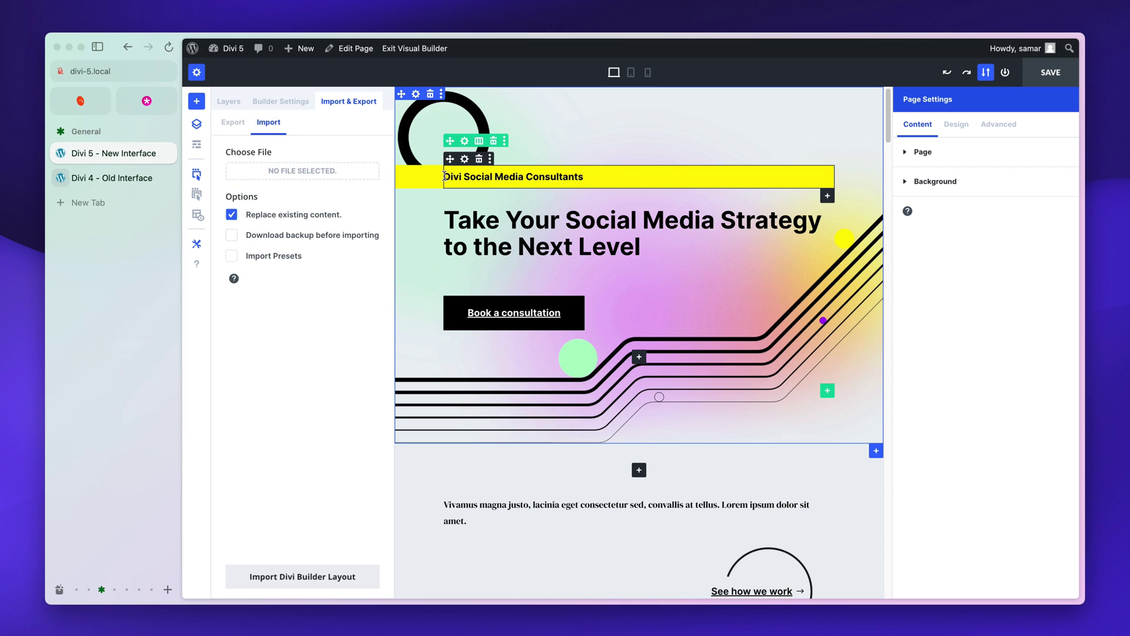
In the Divi 4 tab, close the Import & Export dialog and reposition the builder toolbar.
{"action": "left_click", "coordinate": [111, 178]}
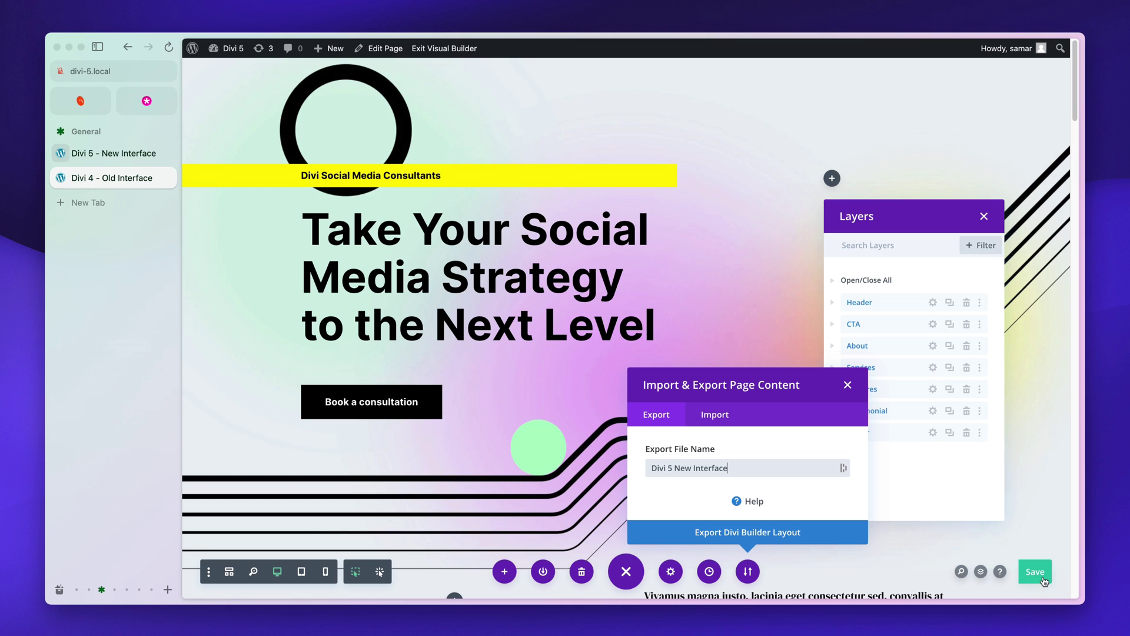
{"action": "left_click", "coordinate": [112, 153]}
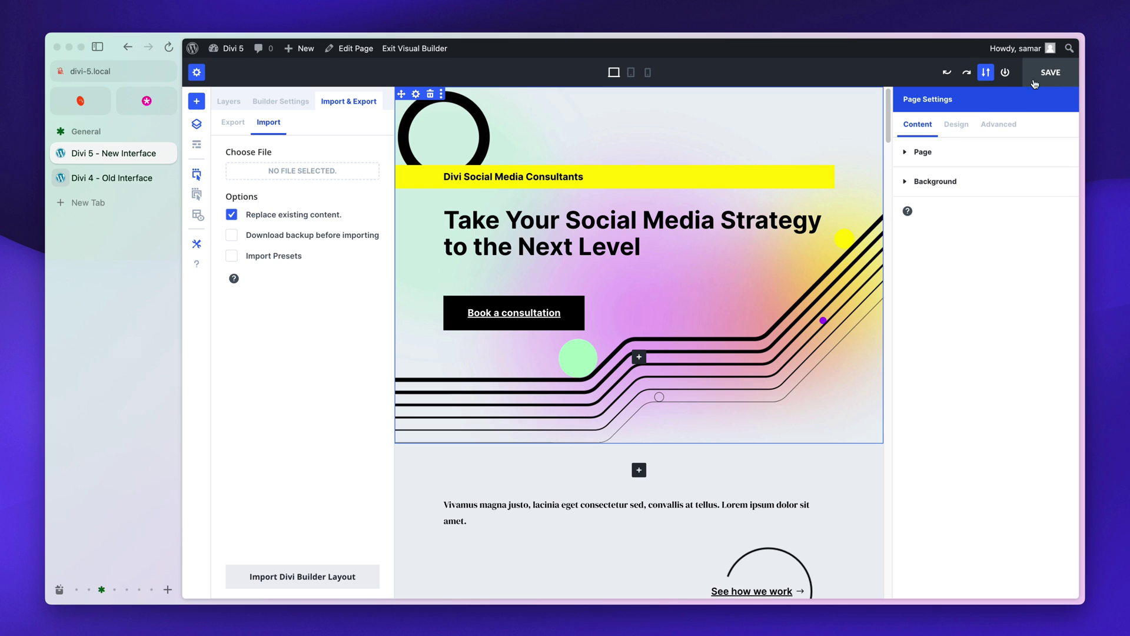
{"action": "left_click", "coordinate": [103, 177]}
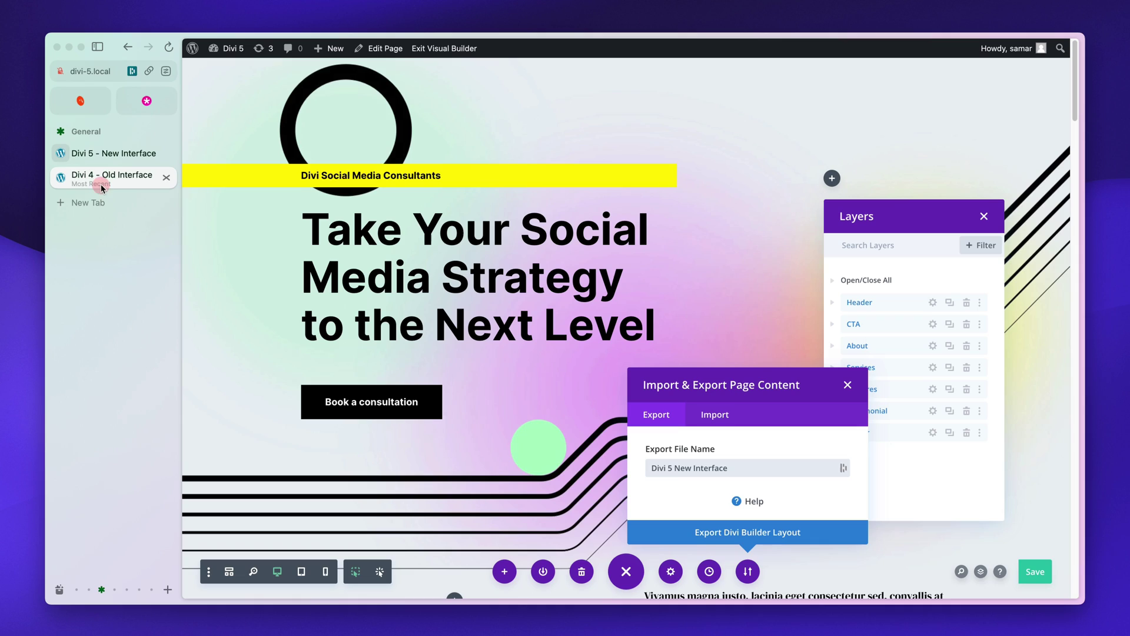
{"action": "left_click", "coordinate": [641, 579]}
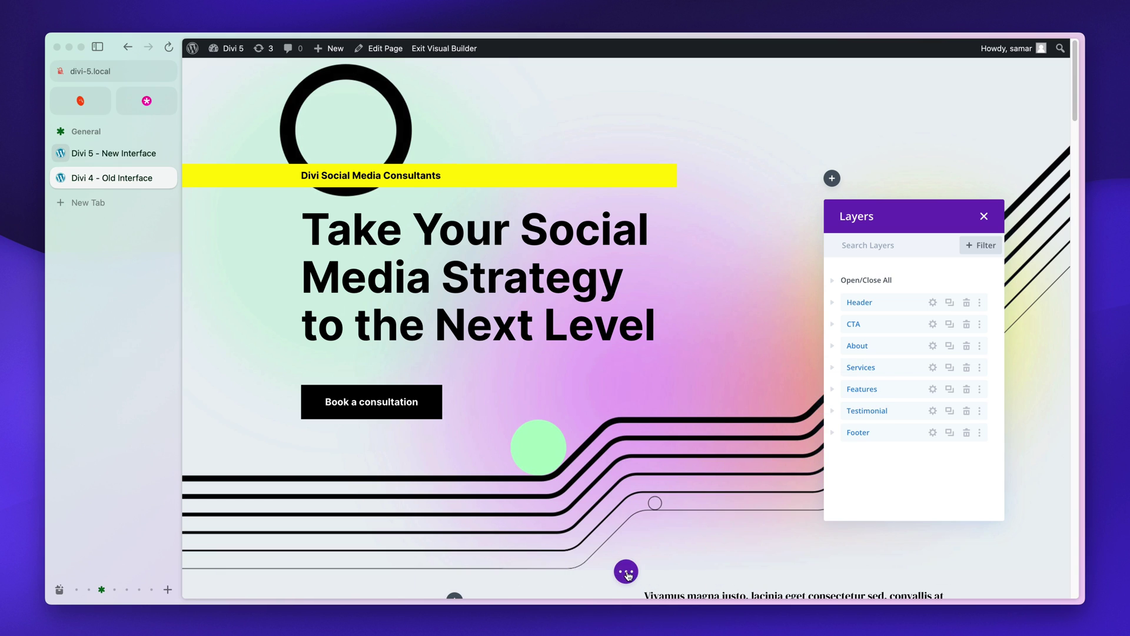
{"action": "left_click_drag", "start_coordinate": [641, 578], "coordinate": [508, 147]}
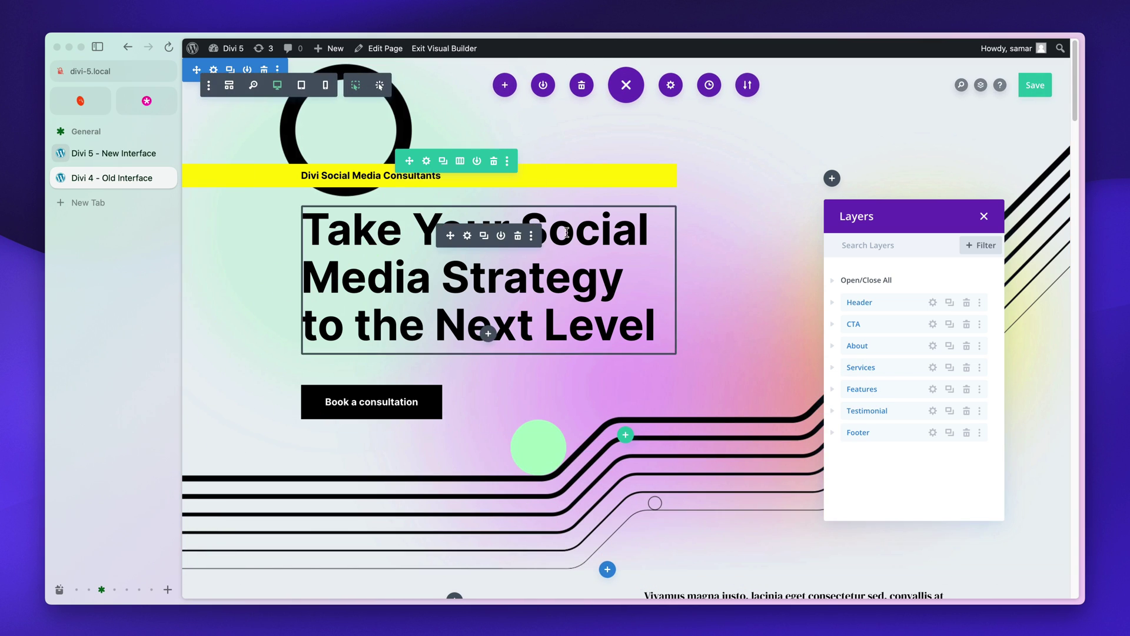
{"action": "left_click_drag", "start_coordinate": [619, 90], "coordinate": [239, 561]}
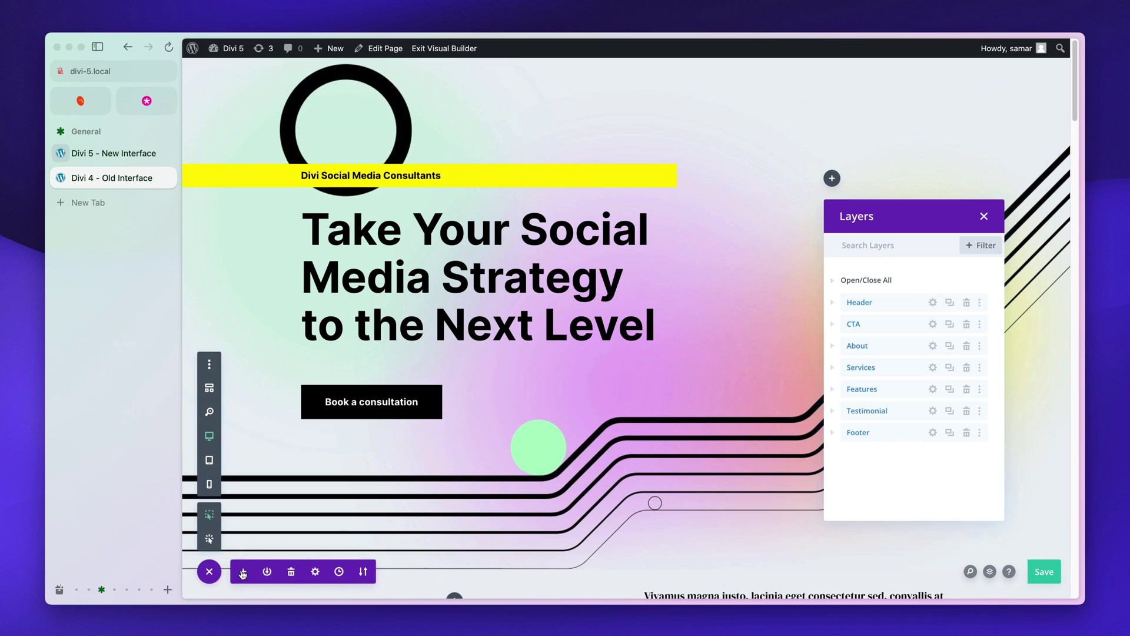
In Divi 5's Layers tree, move the four-Blurb row into the next section, then open the heading's Text Settings.
{"action": "left_click", "coordinate": [97, 153]}
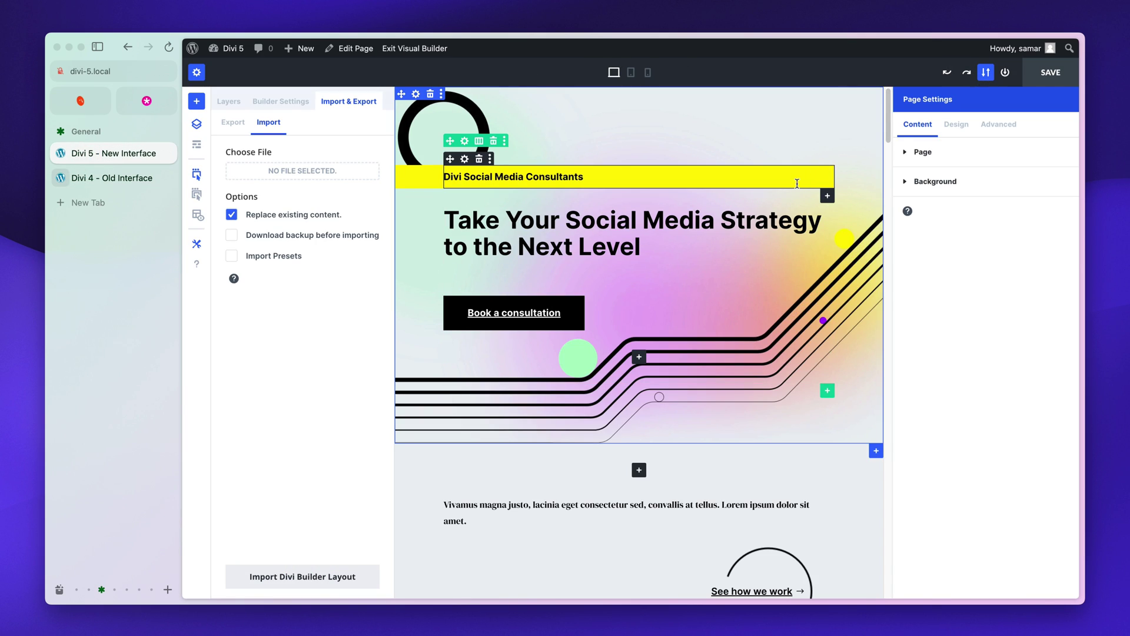
{"action": "left_click", "coordinate": [196, 123]}
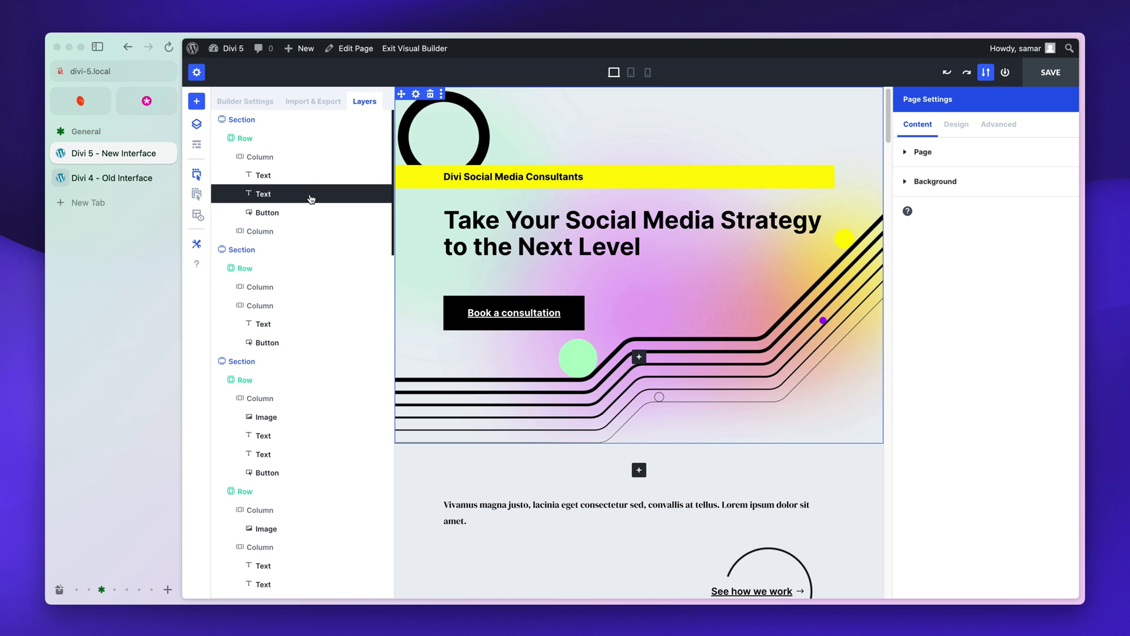
{"action": "scroll", "coordinate": [310, 199], "scroll_direction": "down", "scroll_amount": 10}
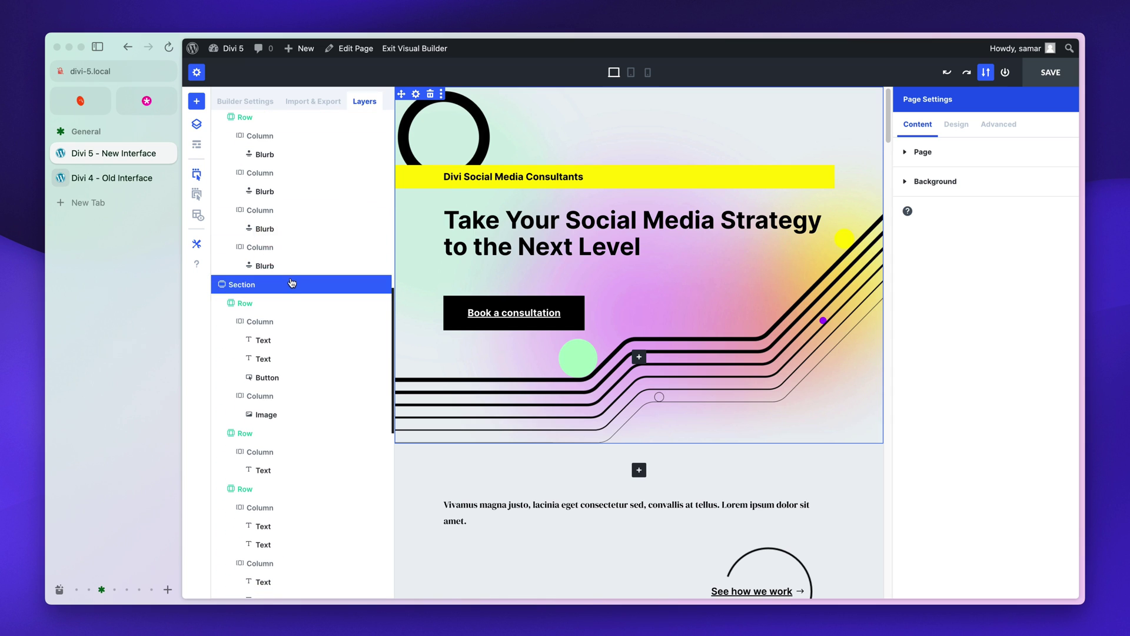
{"action": "left_click_drag", "start_coordinate": [276, 117], "coordinate": [334, 315]}
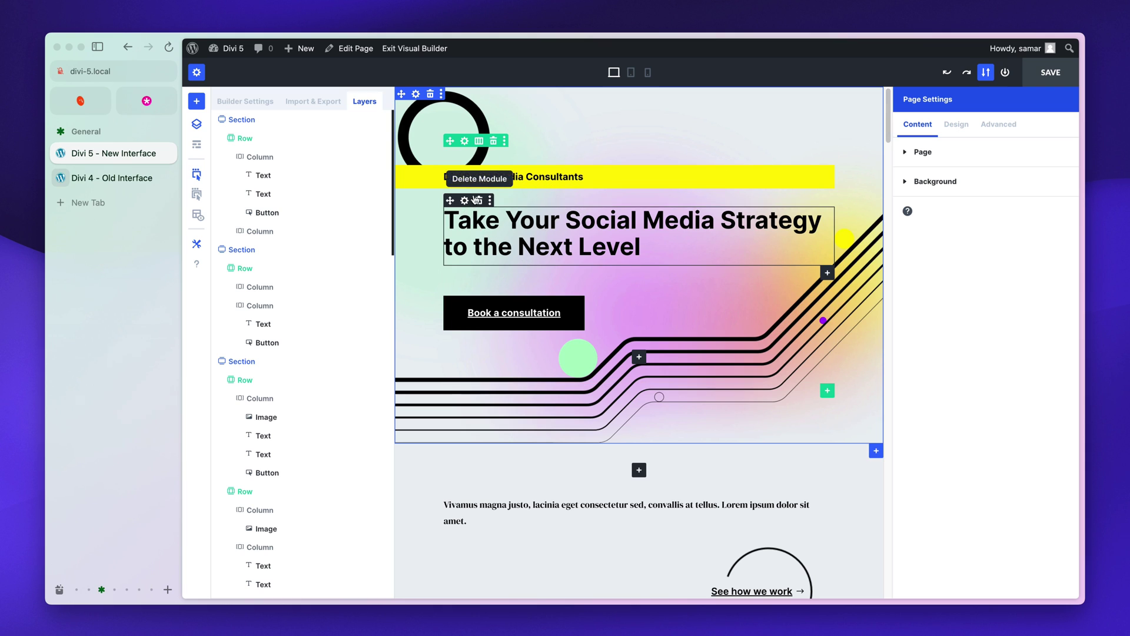
{"action": "left_click", "coordinate": [465, 201]}
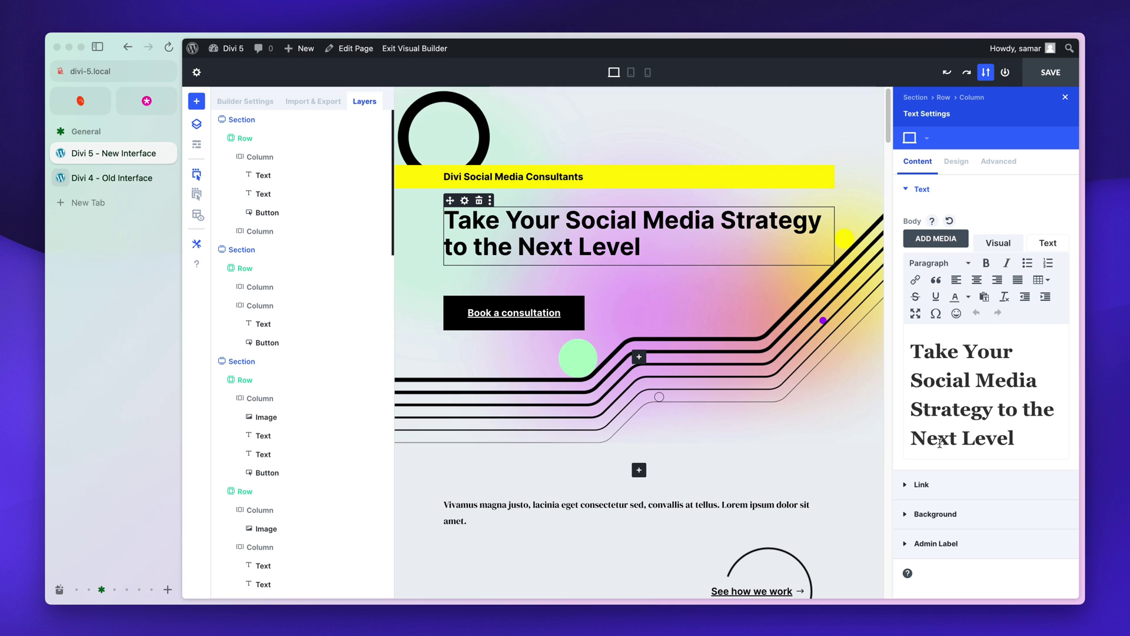
Close the heading's Text Settings and float Page Settings over the canvas.
{"action": "left_click", "coordinate": [1047, 450]}
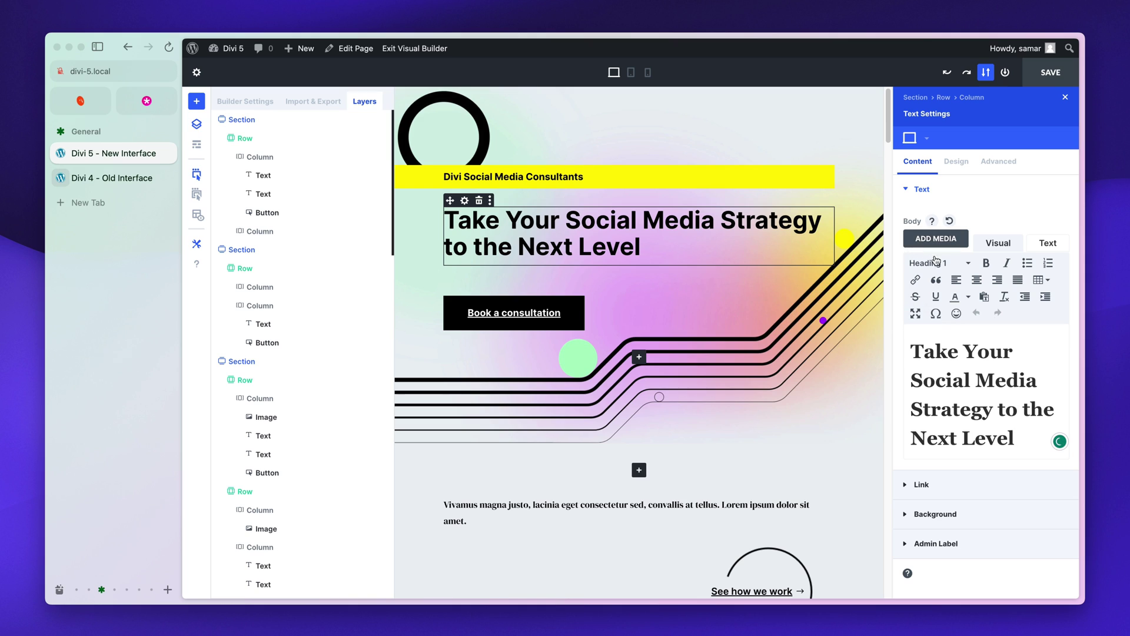
{"action": "left_click", "coordinate": [1066, 99]}
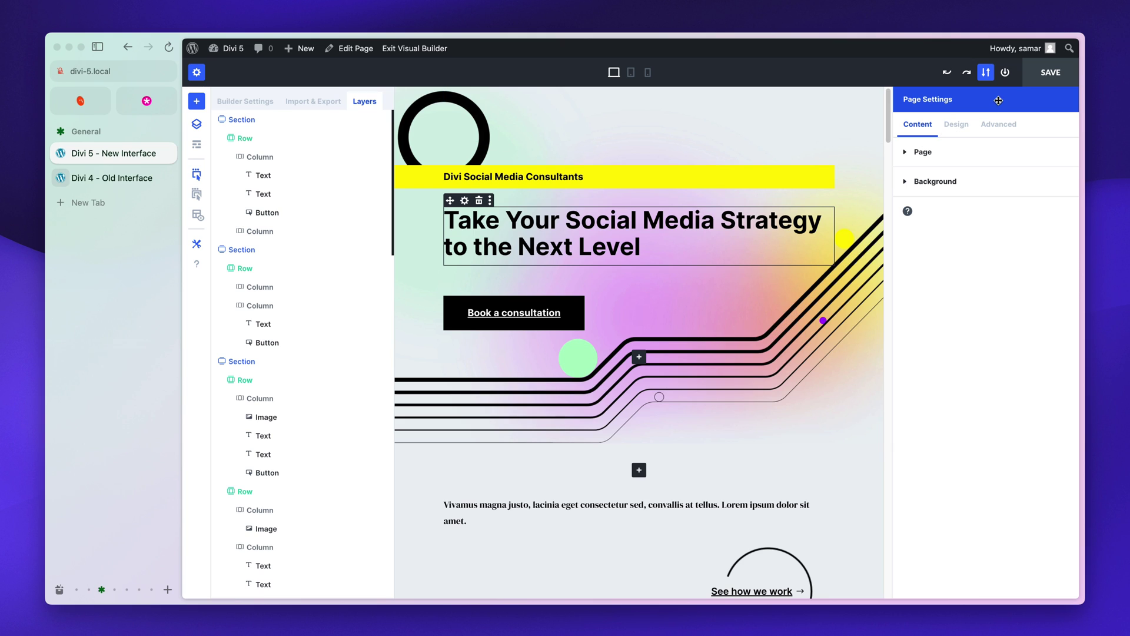
{"action": "left_click_drag", "start_coordinate": [999, 102], "coordinate": [701, 169]}
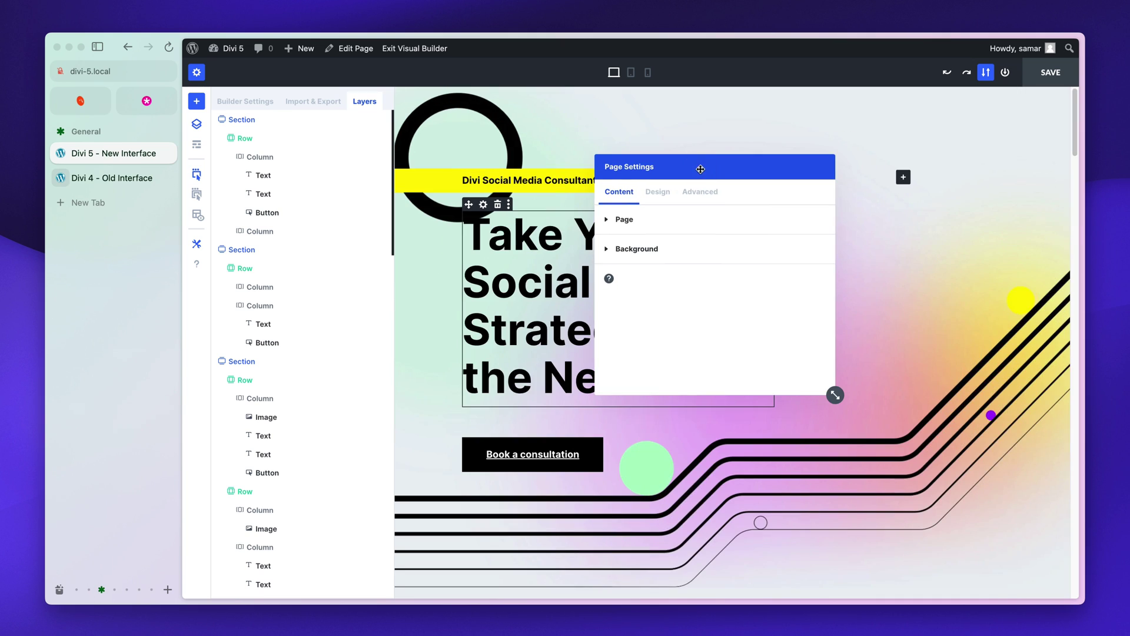
Move the heading's floating Text Settings aside and close them, then dock Page Settings at the right again.
{"action": "left_click", "coordinate": [483, 149]}
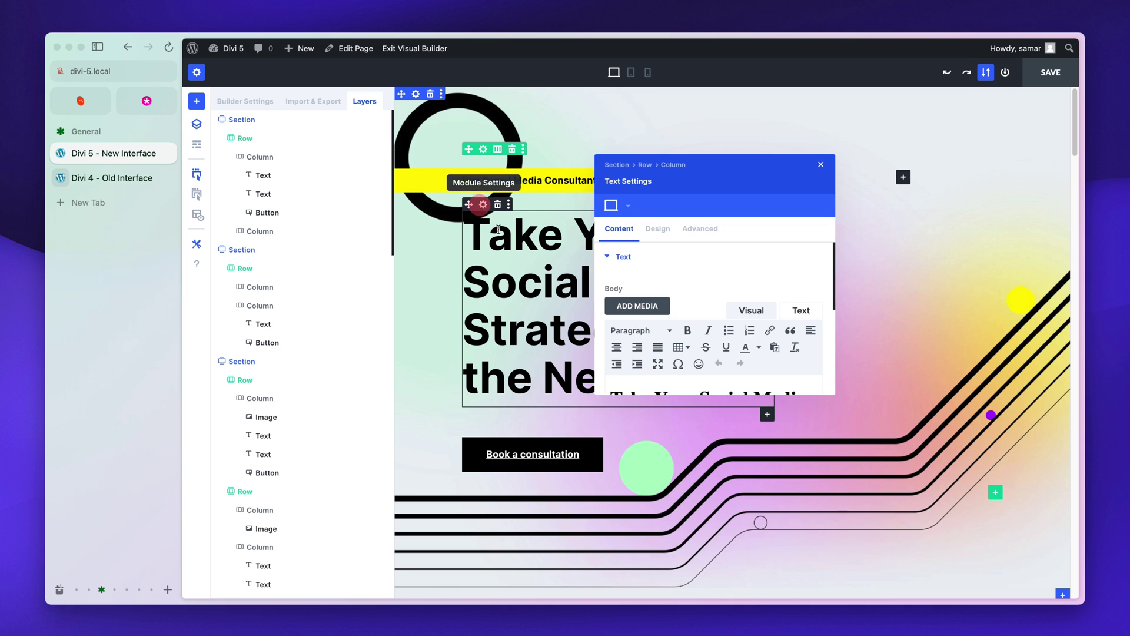
{"action": "left_click_drag", "start_coordinate": [704, 192], "coordinate": [963, 163]}
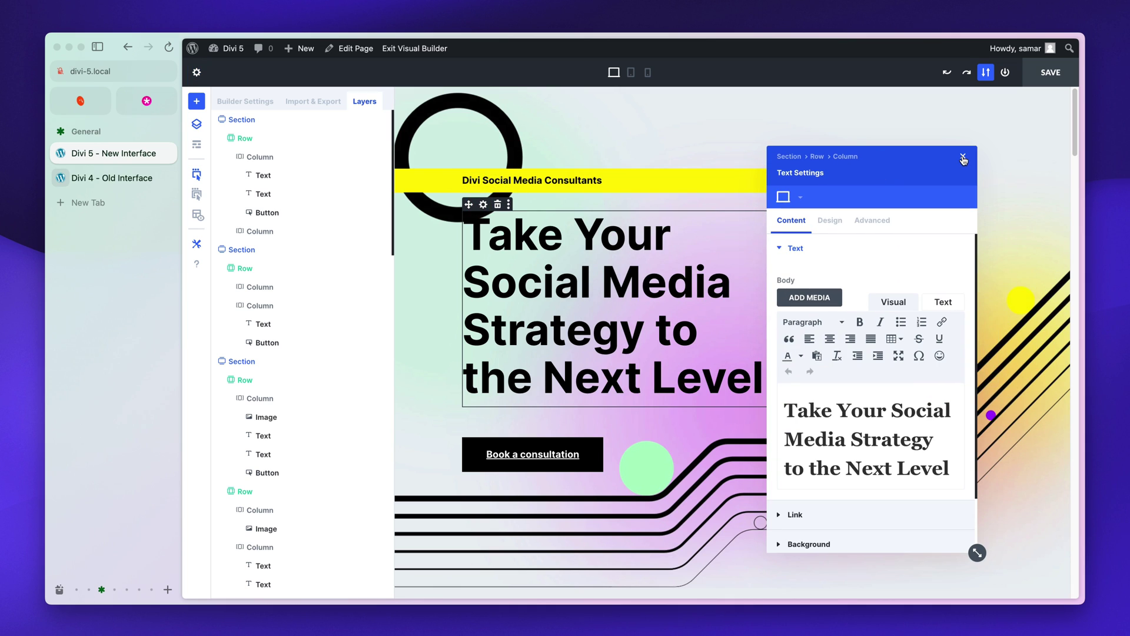
{"action": "left_click", "coordinate": [963, 159]}
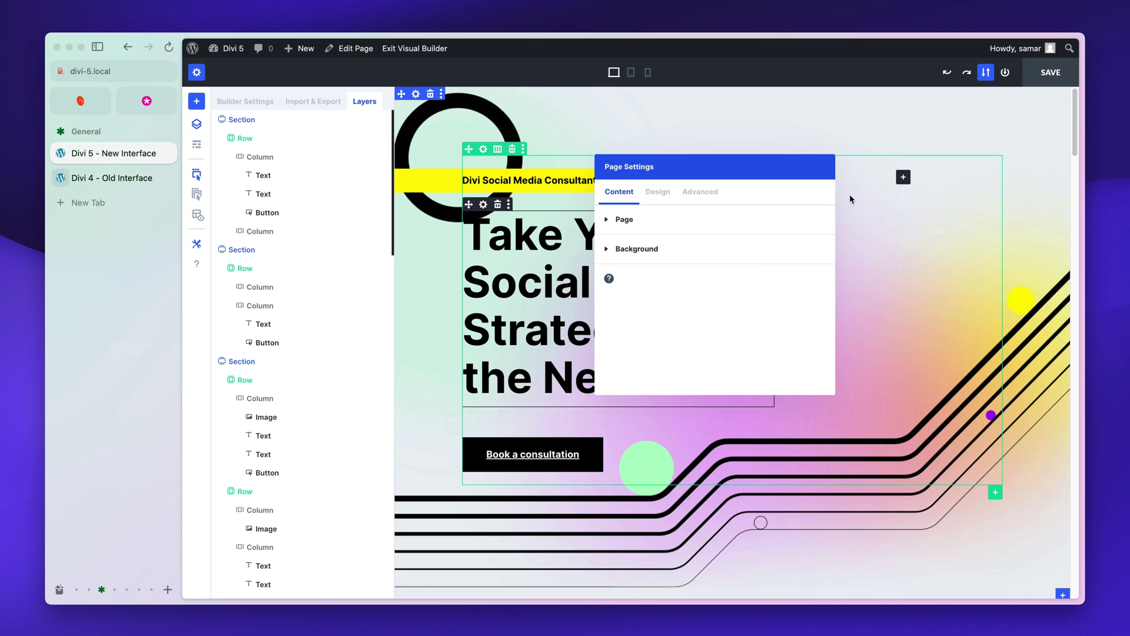
{"action": "left_click_drag", "start_coordinate": [717, 166], "coordinate": [817, 241]}
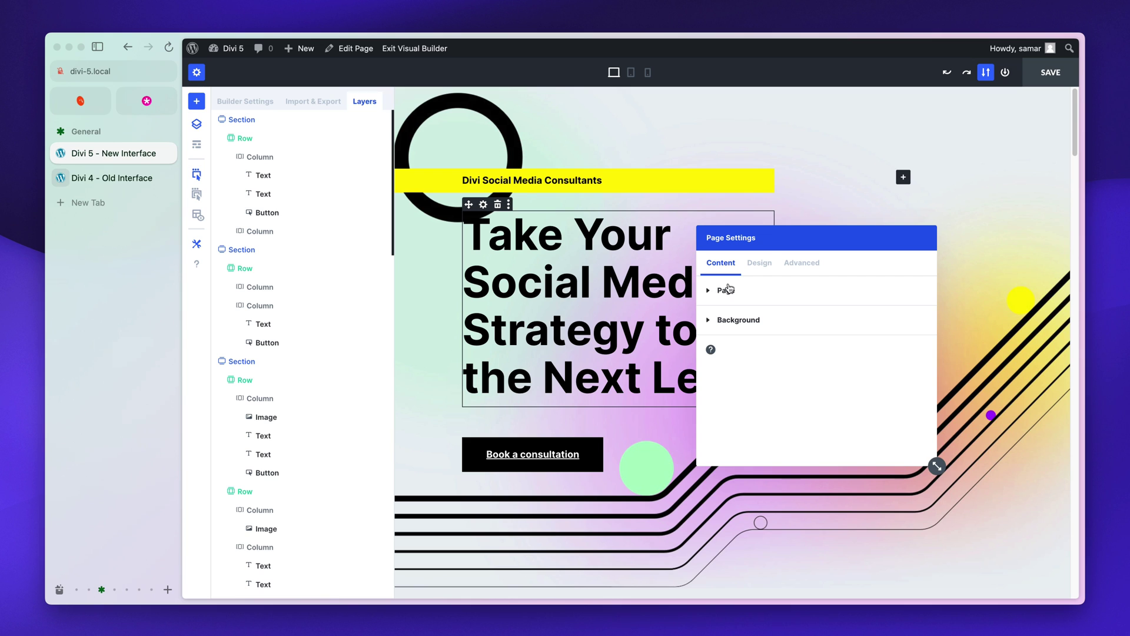
{"action": "left_click_drag", "start_coordinate": [748, 244], "coordinate": [1074, 236]}
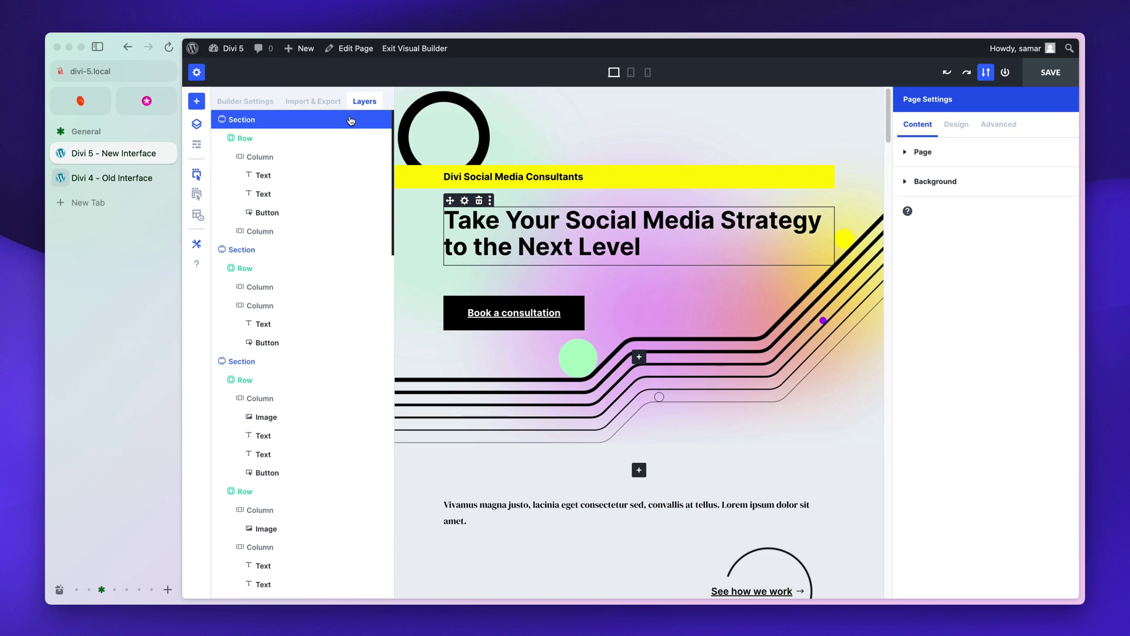
Float Layers, Builder Settings and Import & Export, then dock Builder Settings above Layers.
{"action": "left_click_drag", "start_coordinate": [357, 103], "coordinate": [533, 189]}
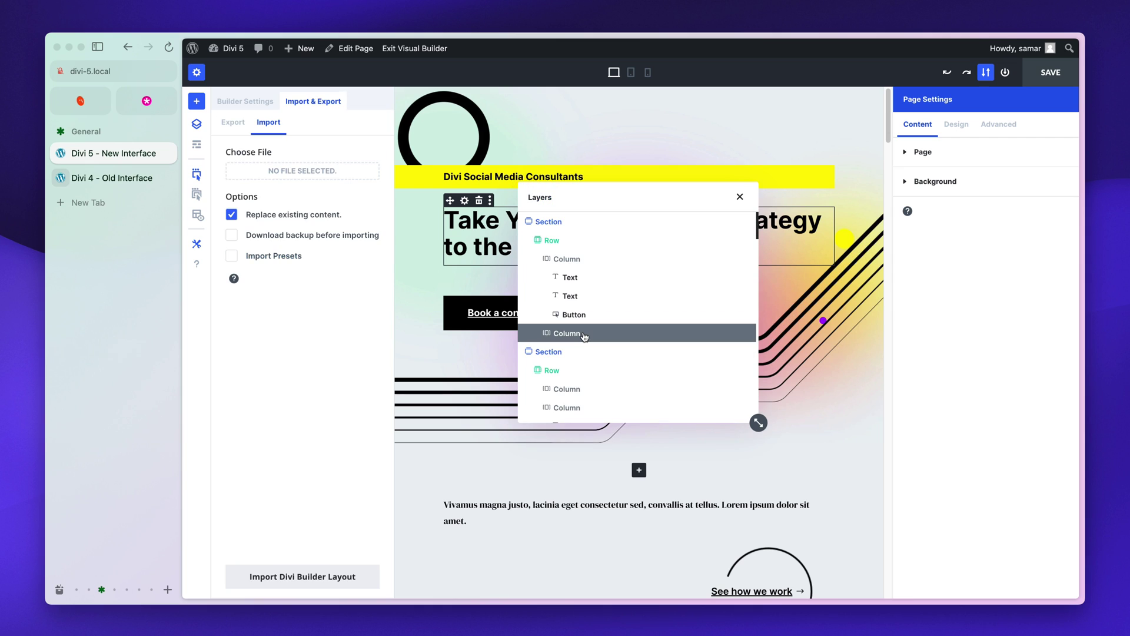
{"action": "left_click_drag", "start_coordinate": [245, 102], "coordinate": [507, 201]}
{"action": "left_click_drag", "start_coordinate": [216, 105], "coordinate": [490, 186]}
{"action": "left_click_drag", "start_coordinate": [505, 131], "coordinate": [702, 161]}
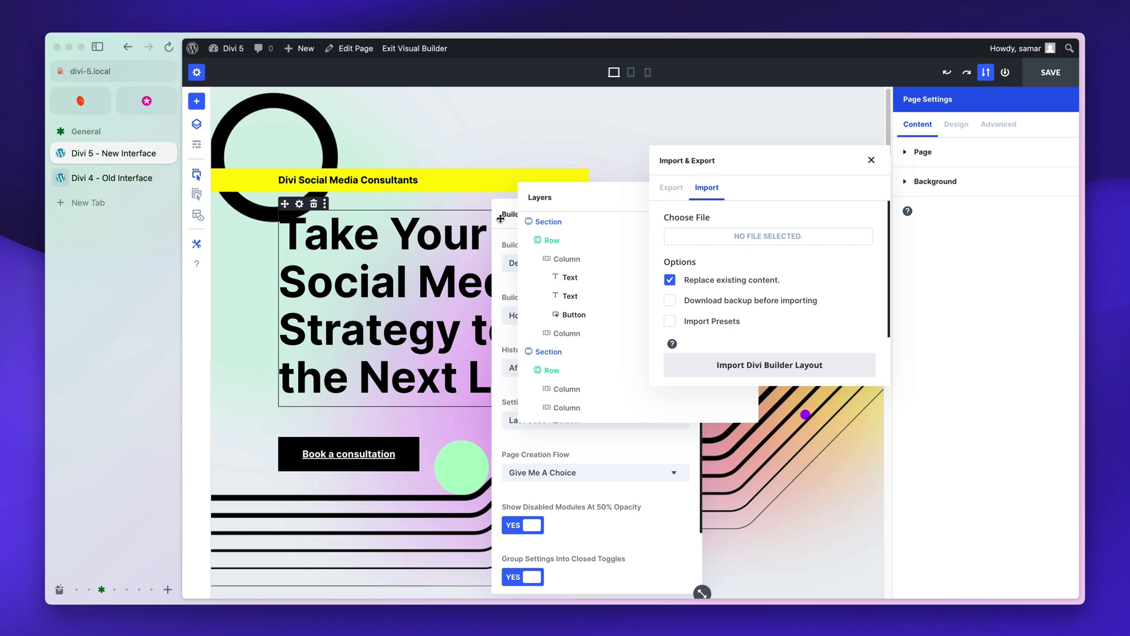
{"action": "left_click_drag", "start_coordinate": [611, 227], "coordinate": [298, 217]}
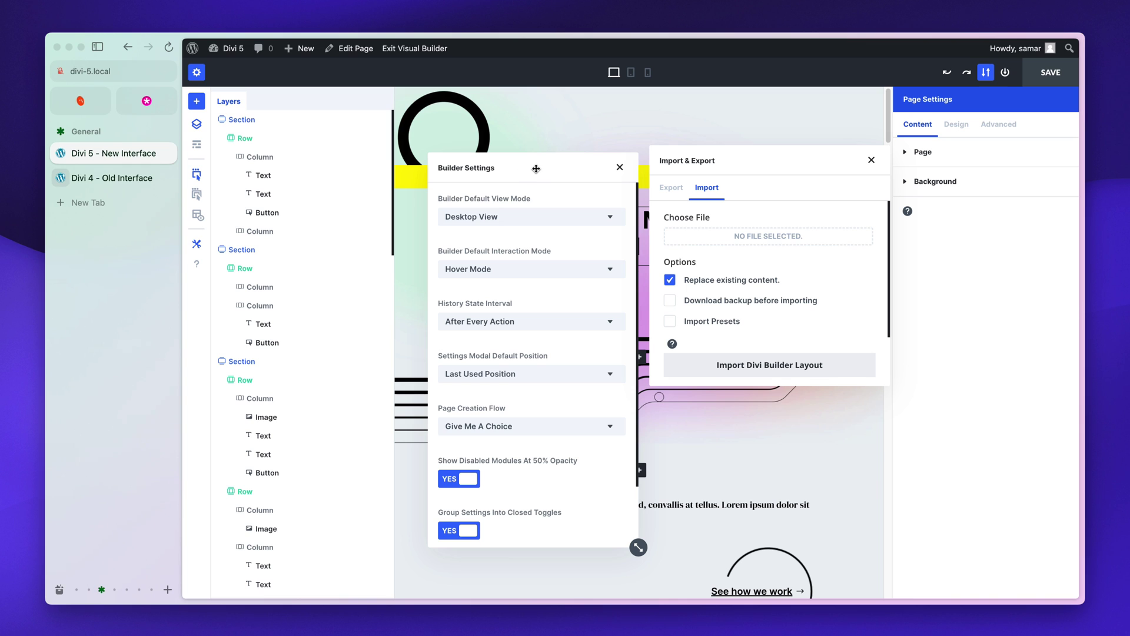
{"action": "left_click_drag", "start_coordinate": [536, 169], "coordinate": [383, 111]}
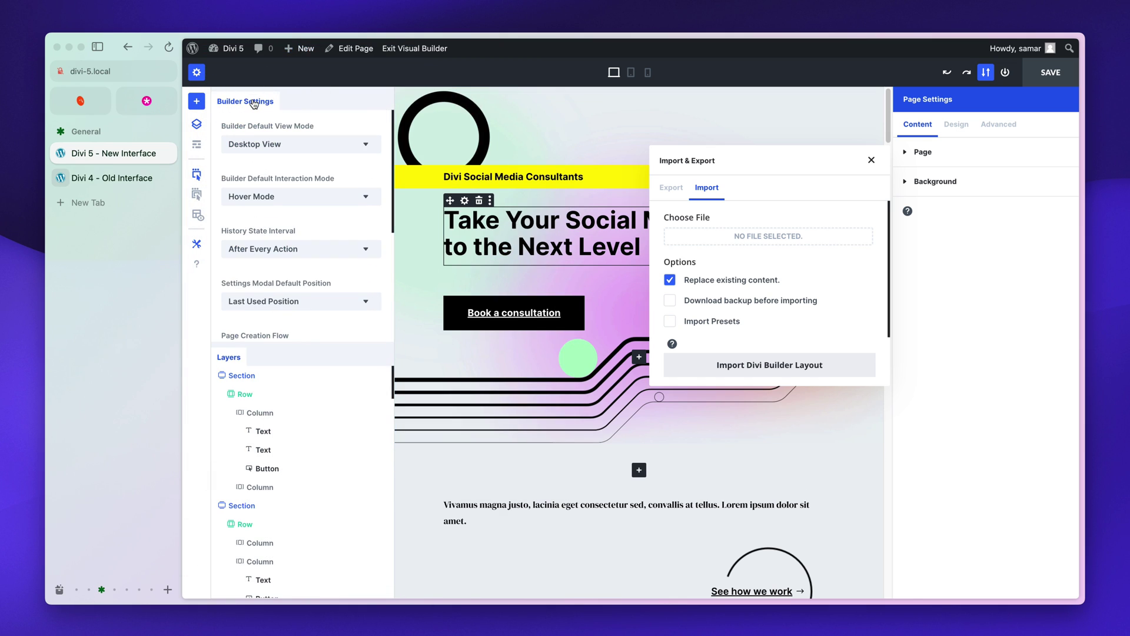
Dock Import & Export beside Builder Settings, then pull it back out as a floating panel.
{"action": "scroll", "coordinate": [305, 195], "scroll_direction": "down", "scroll_amount": 5}
{"action": "scroll", "coordinate": [312, 244], "scroll_direction": "up", "scroll_amount": 5}
{"action": "scroll", "coordinate": [304, 481], "scroll_direction": "down", "scroll_amount": 10}
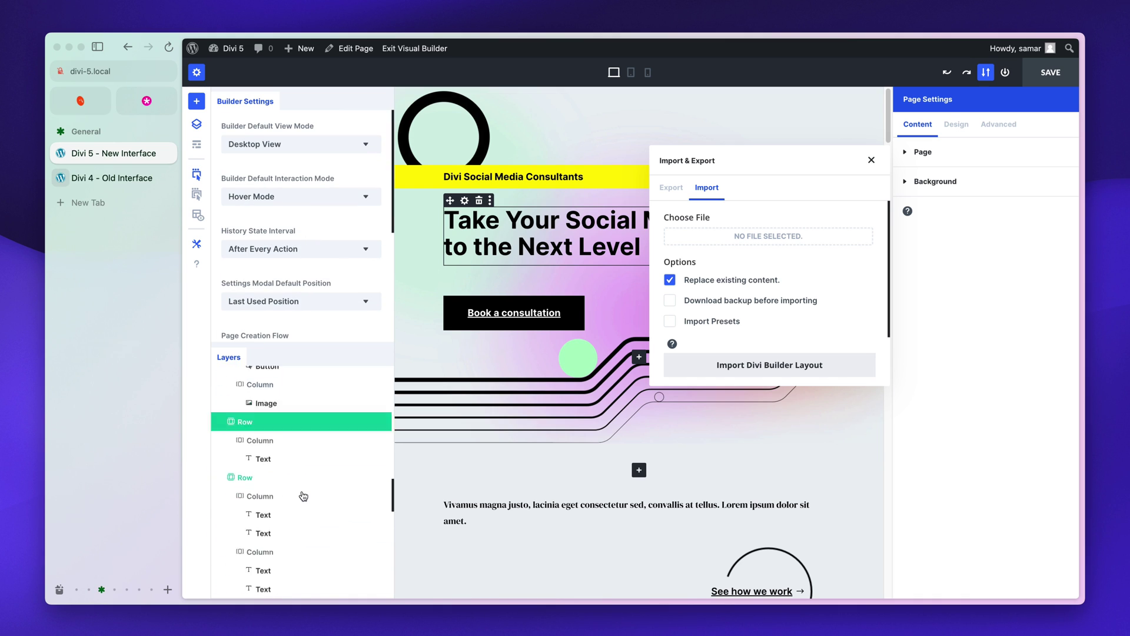
{"action": "scroll", "coordinate": [307, 479], "scroll_direction": "up", "scroll_amount": 10}
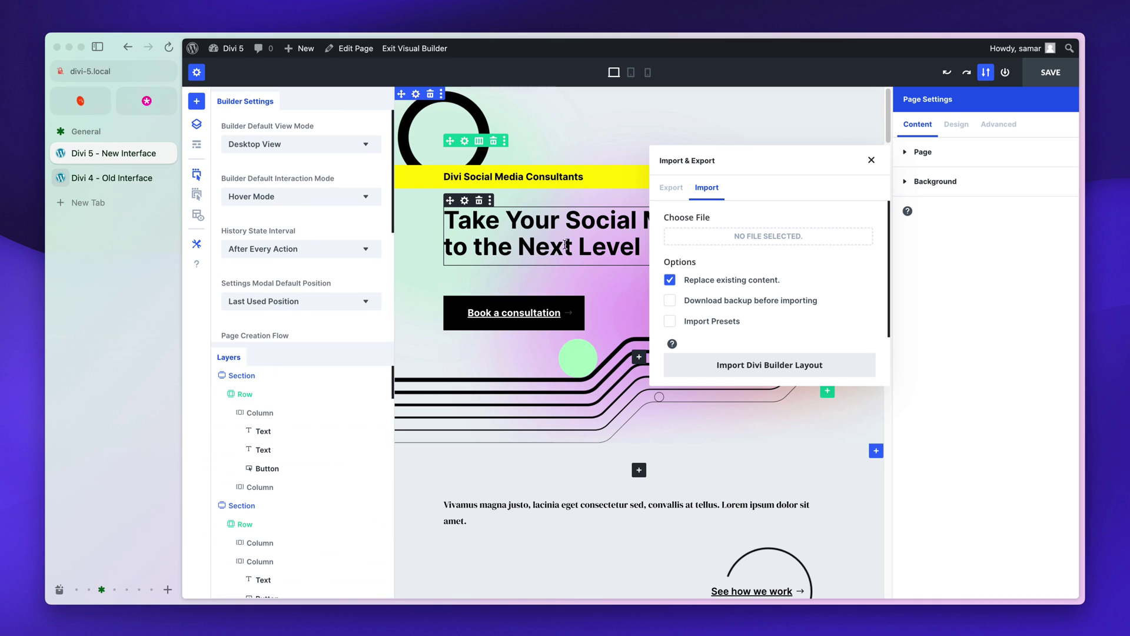
{"action": "left_click_drag", "start_coordinate": [716, 160], "coordinate": [318, 106]}
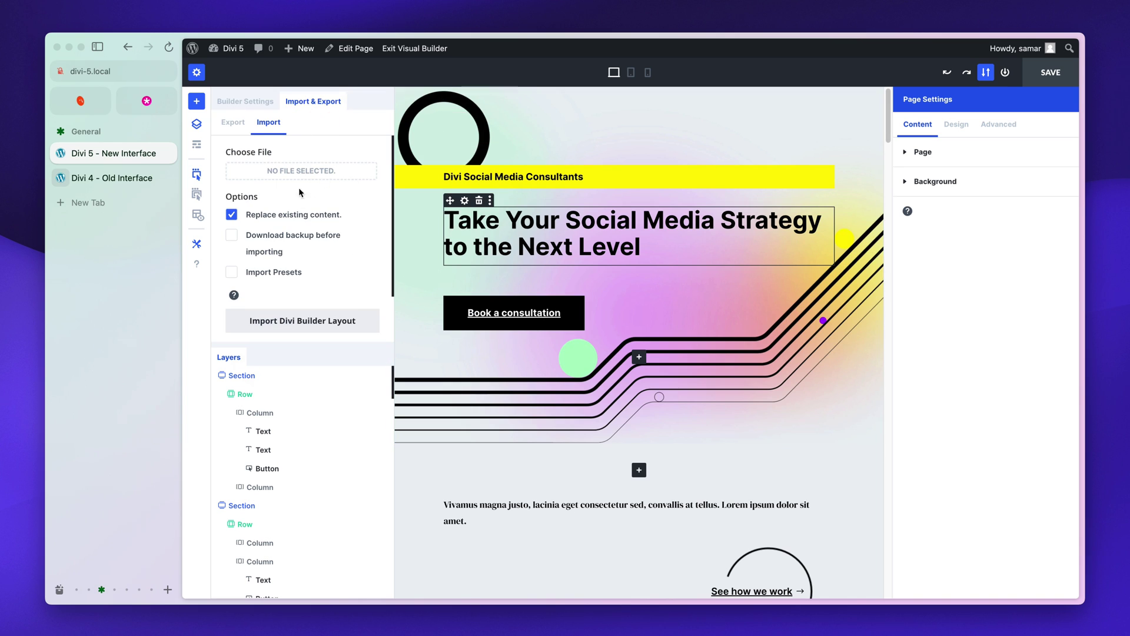
{"action": "left_click_drag", "start_coordinate": [301, 104], "coordinate": [336, 420]}
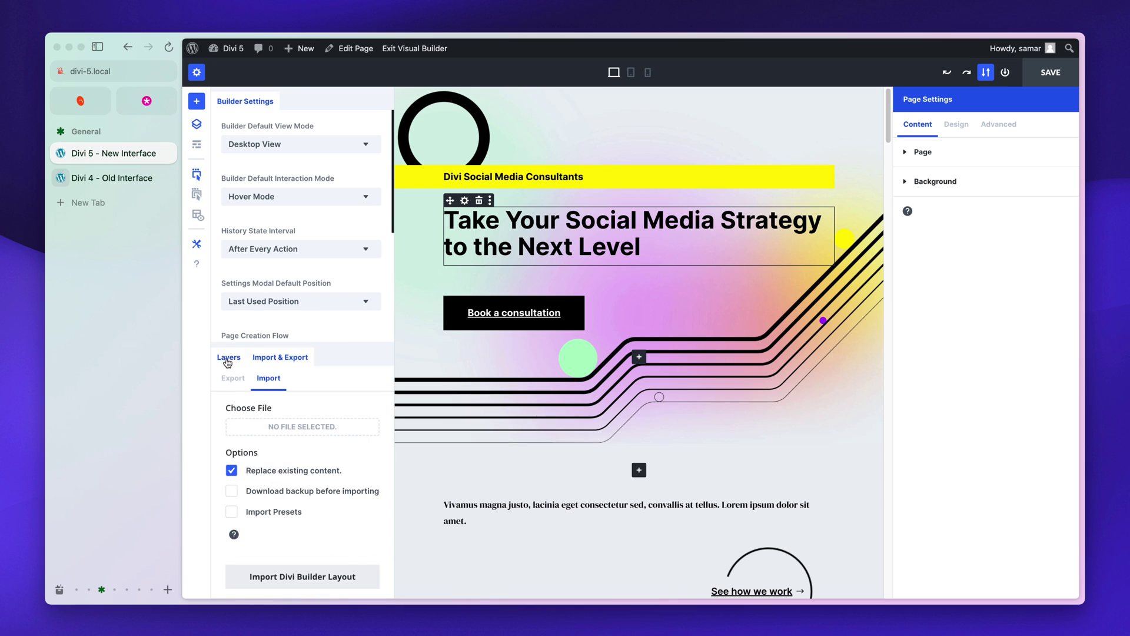
Float Import & Export over the page and move the floating panel higher.
{"action": "left_click", "coordinate": [228, 357]}
{"action": "left_click_drag", "start_coordinate": [298, 357], "coordinate": [647, 365]}
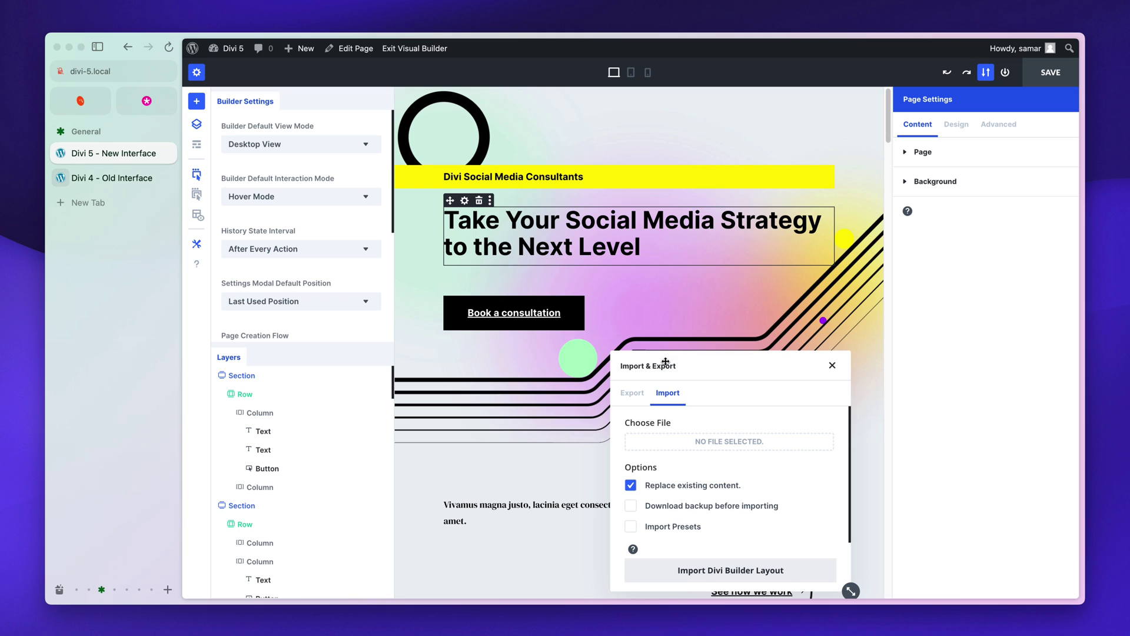
{"action": "left_click_drag", "start_coordinate": [665, 361], "coordinate": [475, 354]}
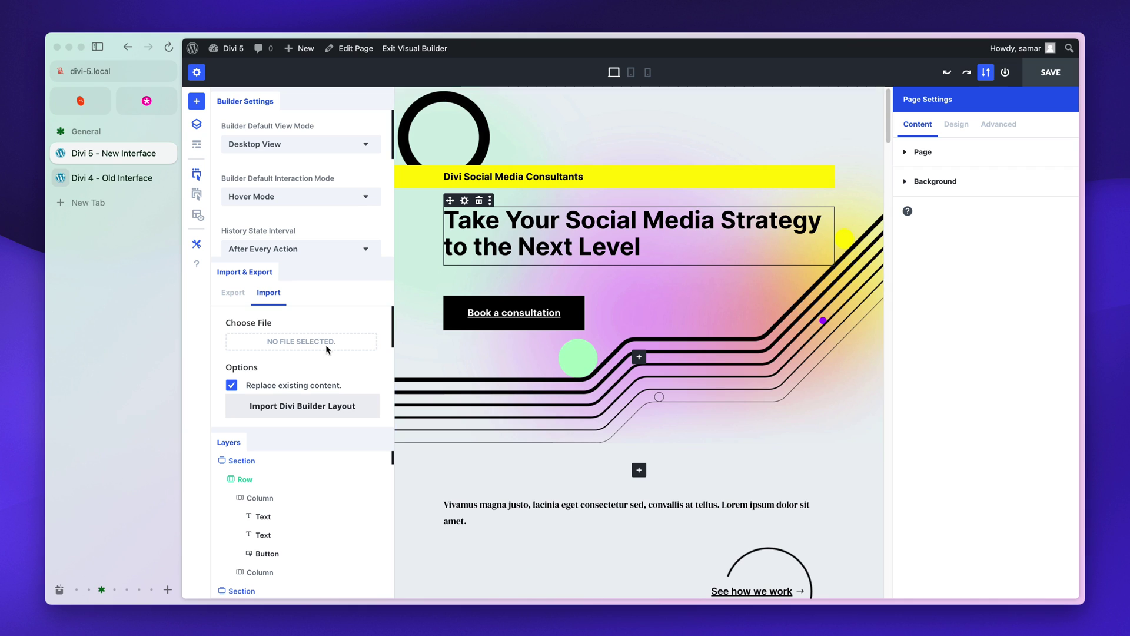
{"action": "scroll", "coordinate": [298, 203], "scroll_direction": "down", "scroll_amount": 5}
{"action": "scroll", "coordinate": [297, 204], "scroll_direction": "up", "scroll_amount": 5}
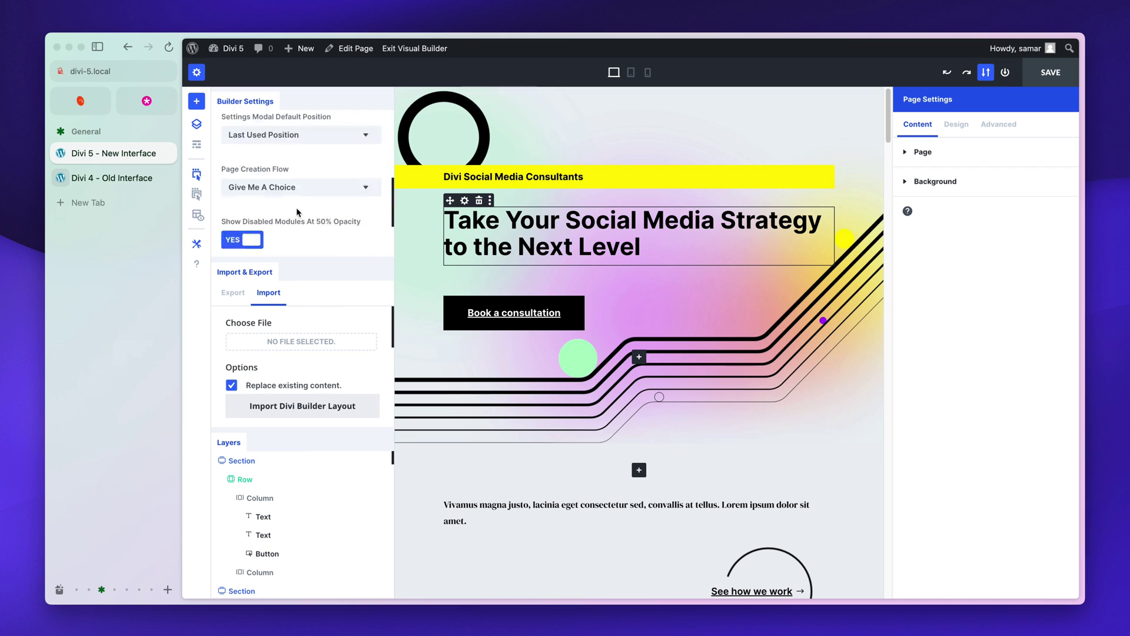
{"action": "scroll", "coordinate": [305, 206], "scroll_direction": "down", "scroll_amount": 5}
{"action": "scroll", "coordinate": [305, 206], "scroll_direction": "up", "scroll_amount": 6}
{"action": "scroll", "coordinate": [304, 329], "scroll_direction": "down", "scroll_amount": 3}
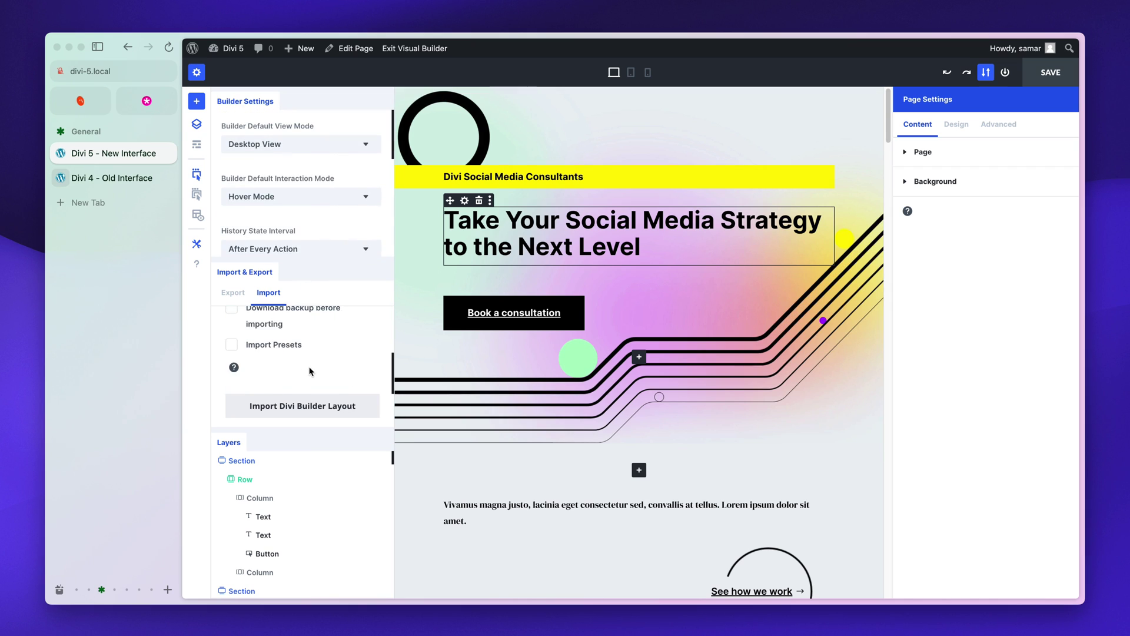
{"action": "scroll", "coordinate": [307, 370], "scroll_direction": "up", "scroll_amount": 3}
{"action": "scroll", "coordinate": [308, 371], "scroll_direction": "down", "scroll_amount": 3}
{"action": "scroll", "coordinate": [299, 471], "scroll_direction": "down", "scroll_amount": 4}
{"action": "scroll", "coordinate": [300, 497], "scroll_direction": "up", "scroll_amount": 4}
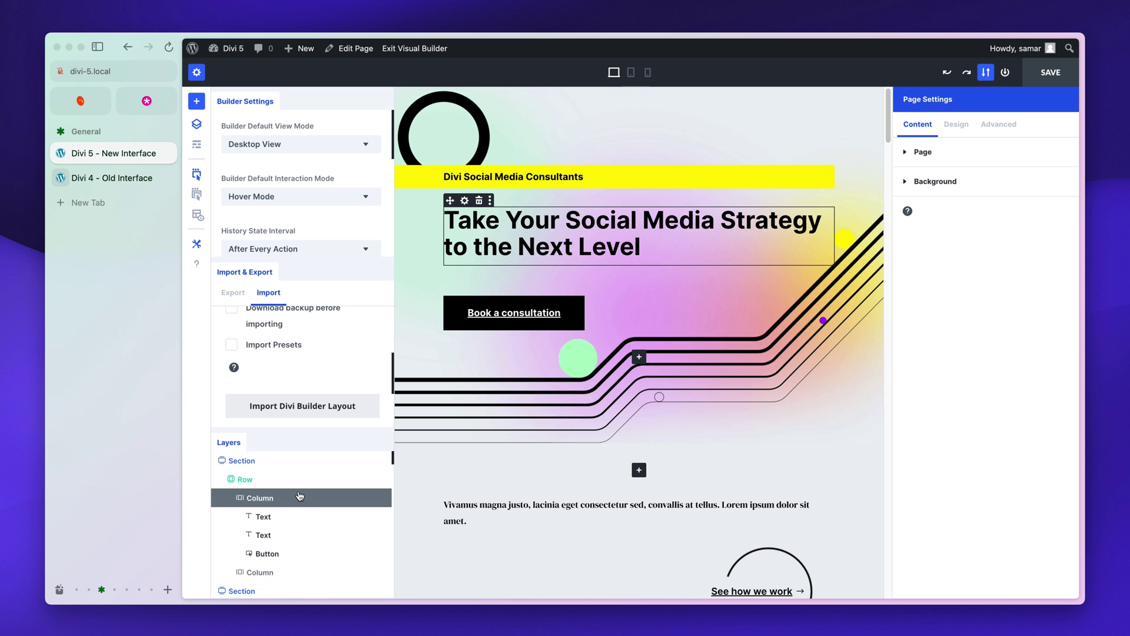
Float Layers out, dock it and Import & Export as tabs on Builder Settings, and show Layers.
{"action": "left_click_drag", "start_coordinate": [254, 273], "coordinate": [521, 309]}
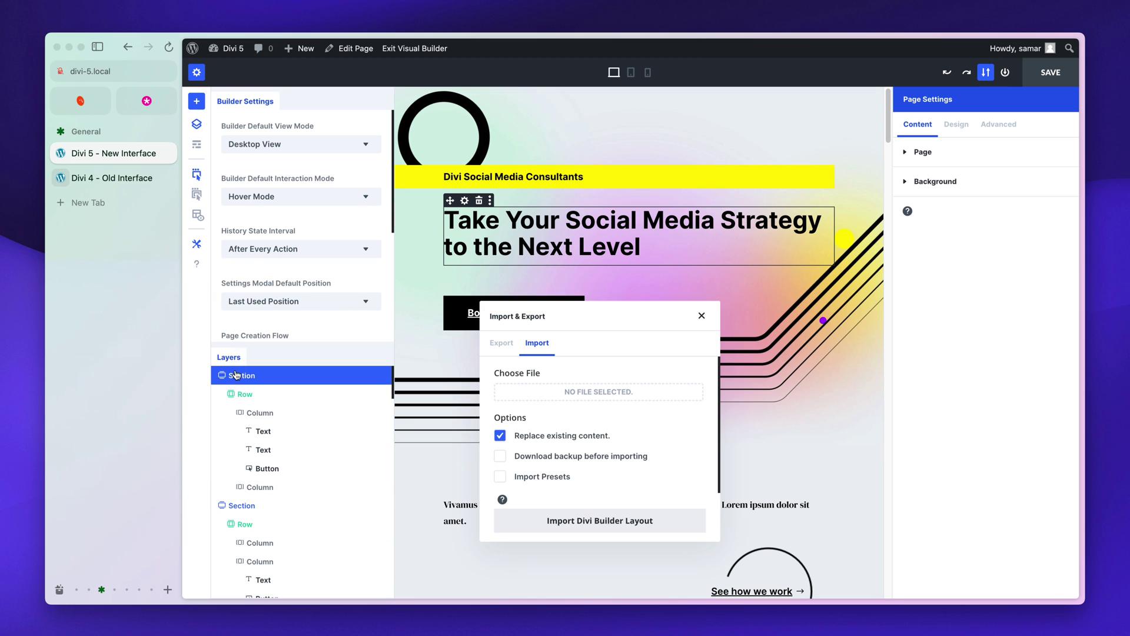
{"action": "left_click_drag", "start_coordinate": [229, 357], "coordinate": [318, 118]}
{"action": "left_click_drag", "start_coordinate": [556, 316], "coordinate": [298, 106]}
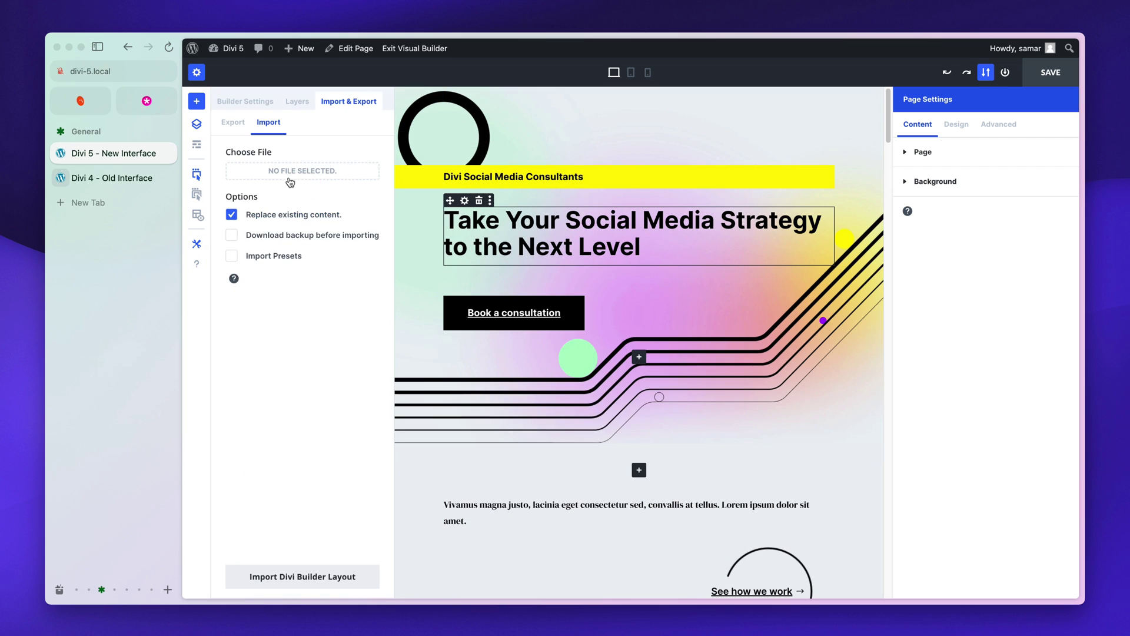
{"action": "left_click", "coordinate": [298, 101]}
Flip between the Builder Settings, Import & Export and Layers tabs in the left sidebar.
{"action": "left_click", "coordinate": [269, 105]}
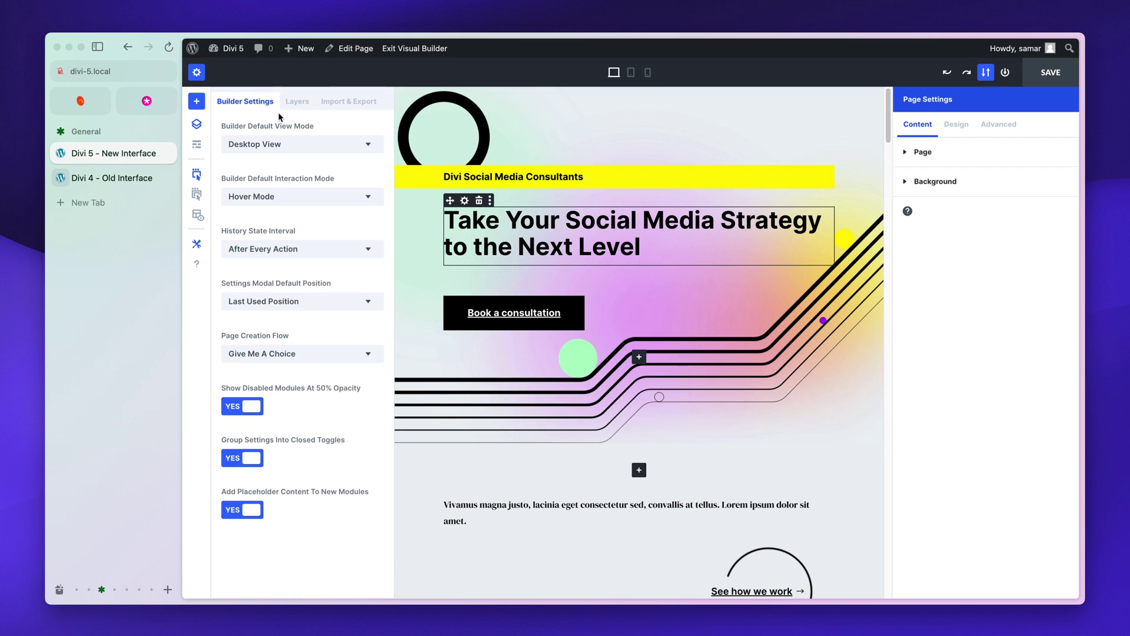
{"action": "left_click", "coordinate": [329, 101]}
{"action": "left_click", "coordinate": [283, 103]}
{"action": "left_click", "coordinate": [259, 103]}
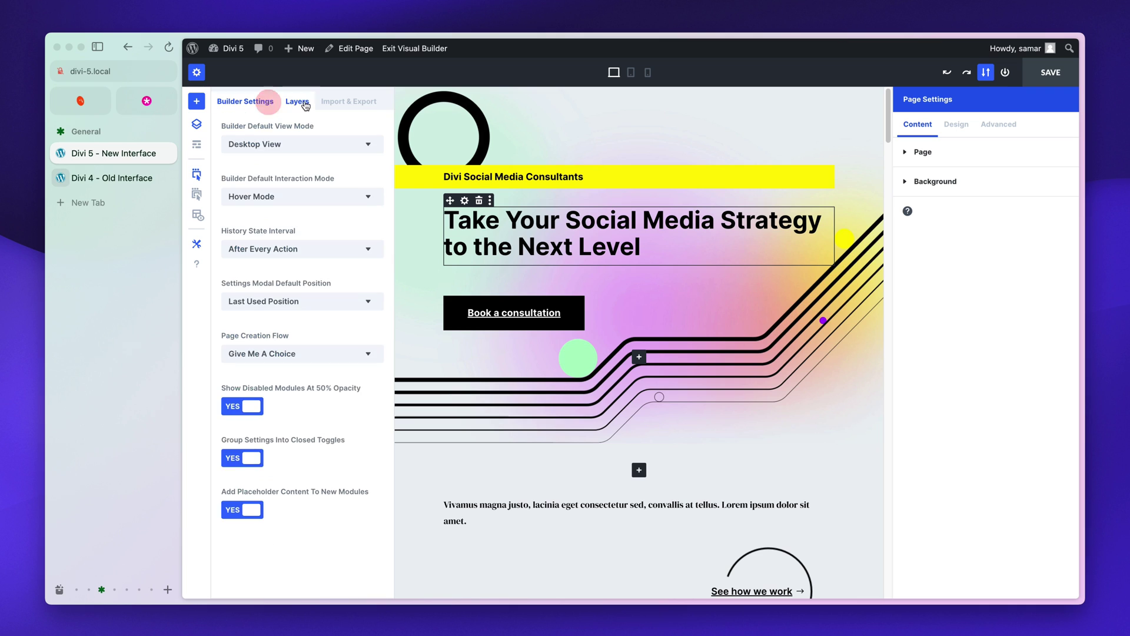
{"action": "left_click", "coordinate": [297, 103]}
Pull the Import & Export tab out and dock it above Page Settings on the right.
{"action": "left_click", "coordinate": [349, 101]}
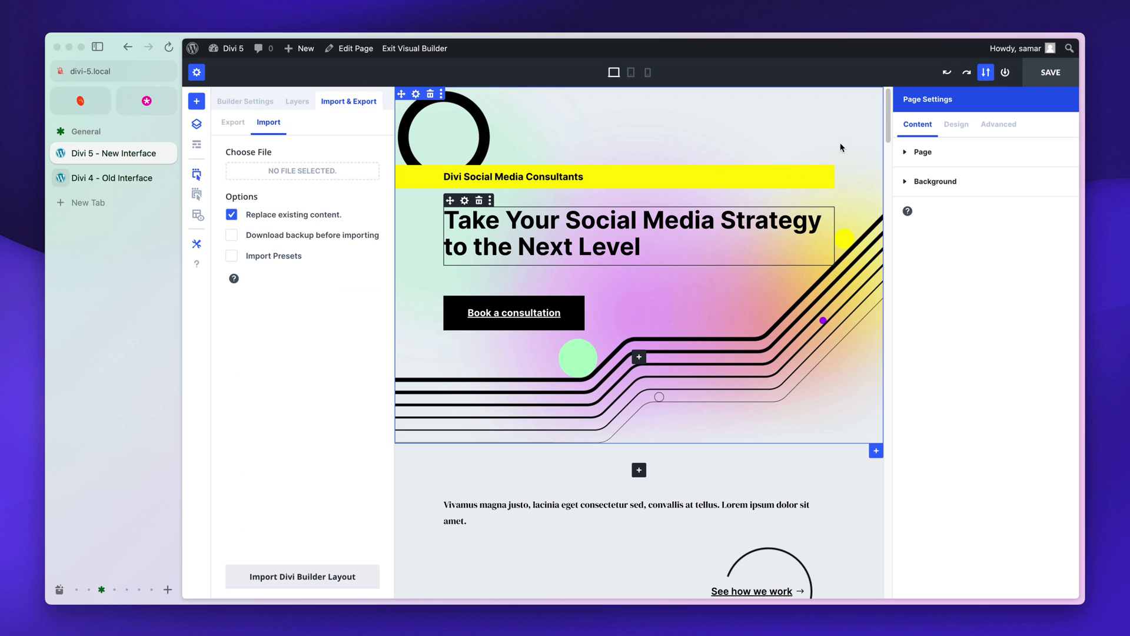
{"action": "left_click_drag", "start_coordinate": [348, 101], "coordinate": [471, 191]}
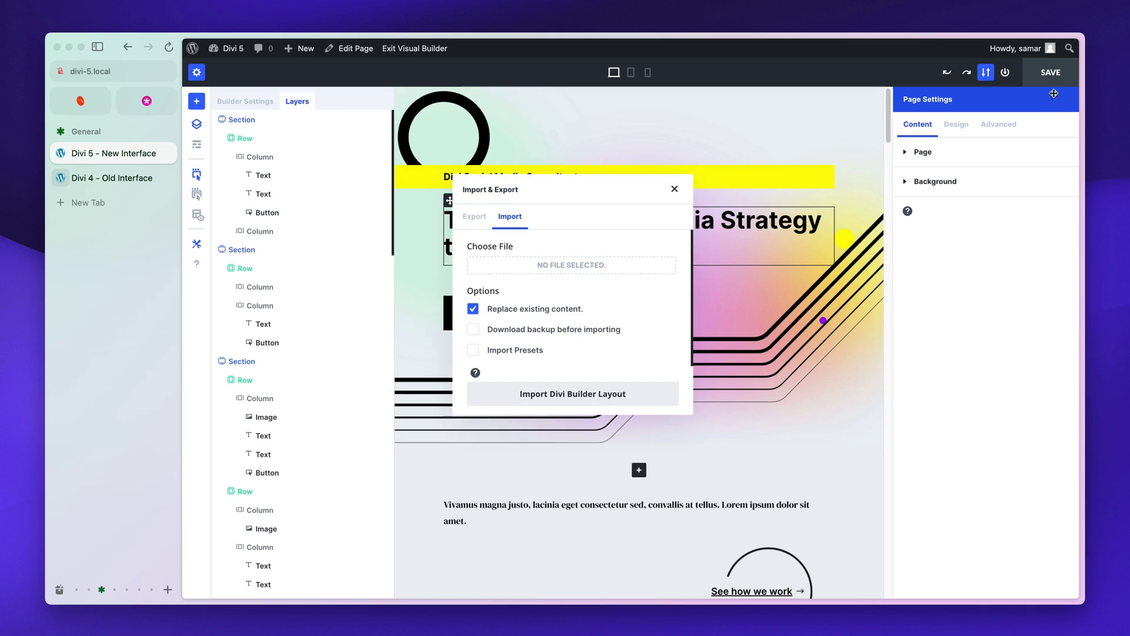
{"action": "left_click_drag", "start_coordinate": [541, 198], "coordinate": [883, 154]}
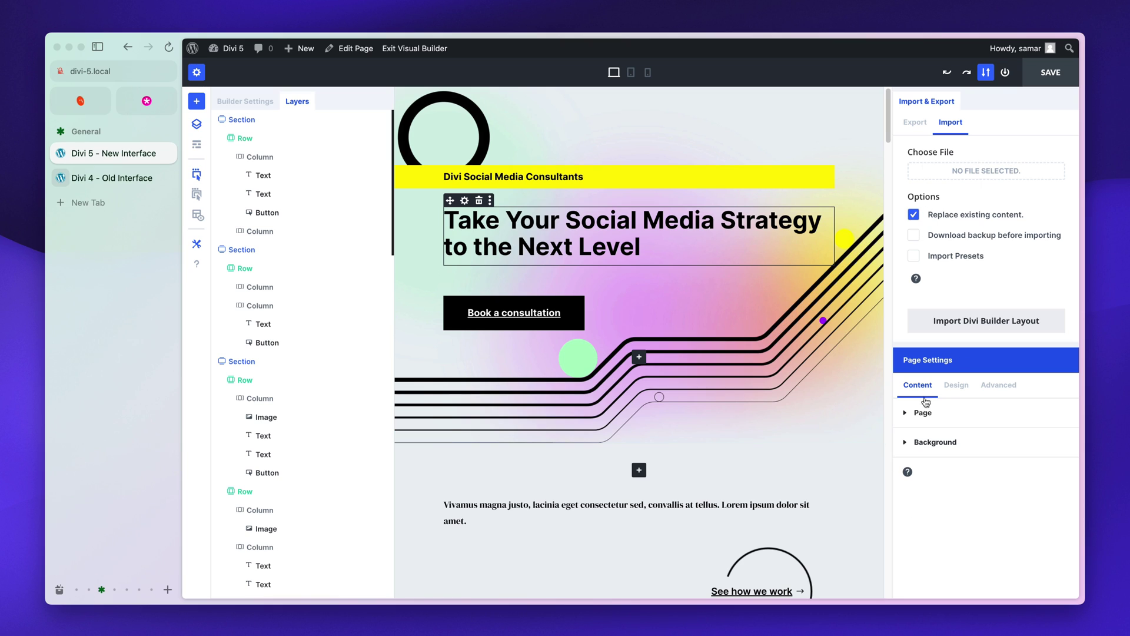
Check the Page Settings Design and Advanced tabs, then open the hero headline's Text Settings.
{"action": "left_click", "coordinate": [956, 385]}
{"action": "left_click", "coordinate": [999, 385]}
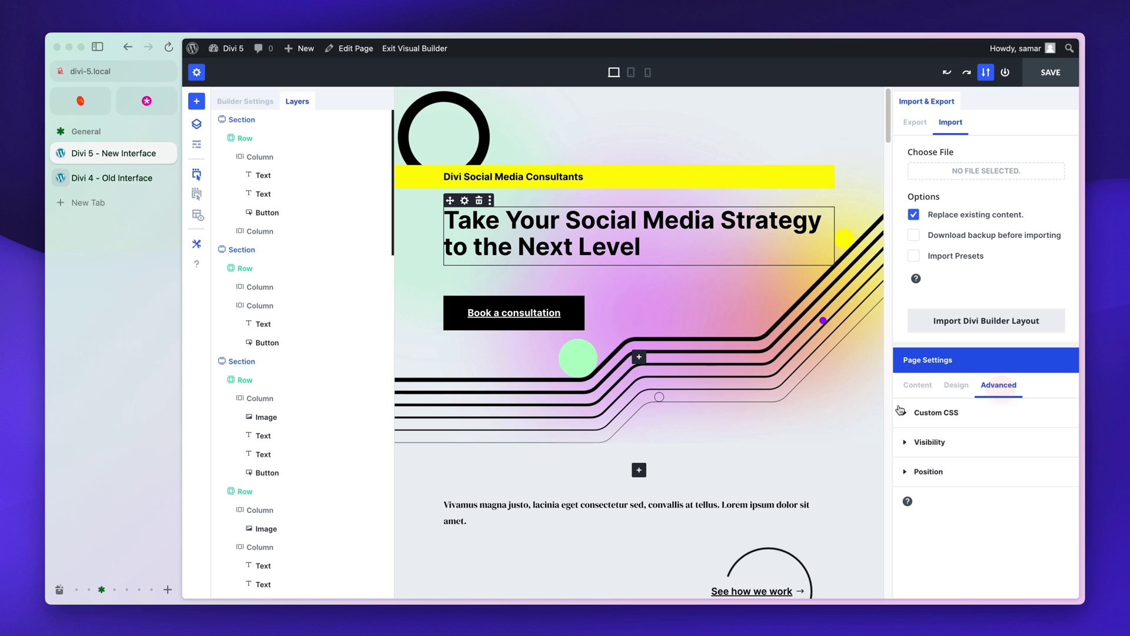
{"action": "left_click", "coordinate": [468, 210]}
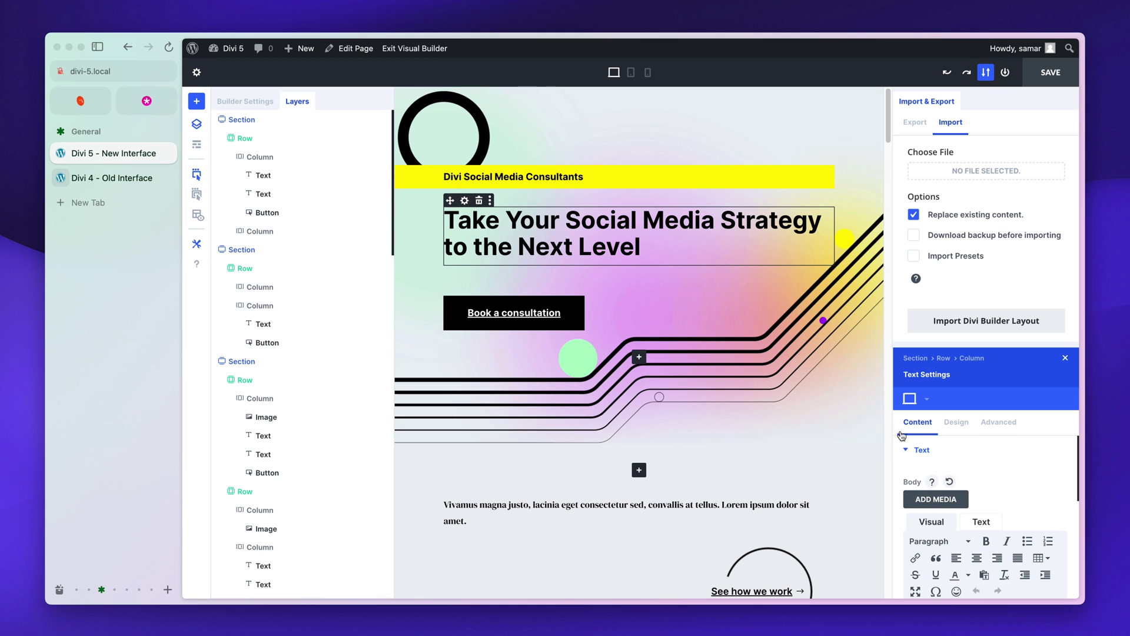
Look through the headline's Text Settings, then narrow the Layers sidebar to widen the canvas.
{"action": "scroll", "coordinate": [820, 315], "scroll_direction": "down", "scroll_amount": 5}
{"action": "scroll", "coordinate": [972, 461], "scroll_direction": "down", "scroll_amount": 2}
{"action": "scroll", "coordinate": [971, 461], "scroll_direction": "down", "scroll_amount": 1}
{"action": "scroll", "coordinate": [972, 465], "scroll_direction": "up", "scroll_amount": 3}
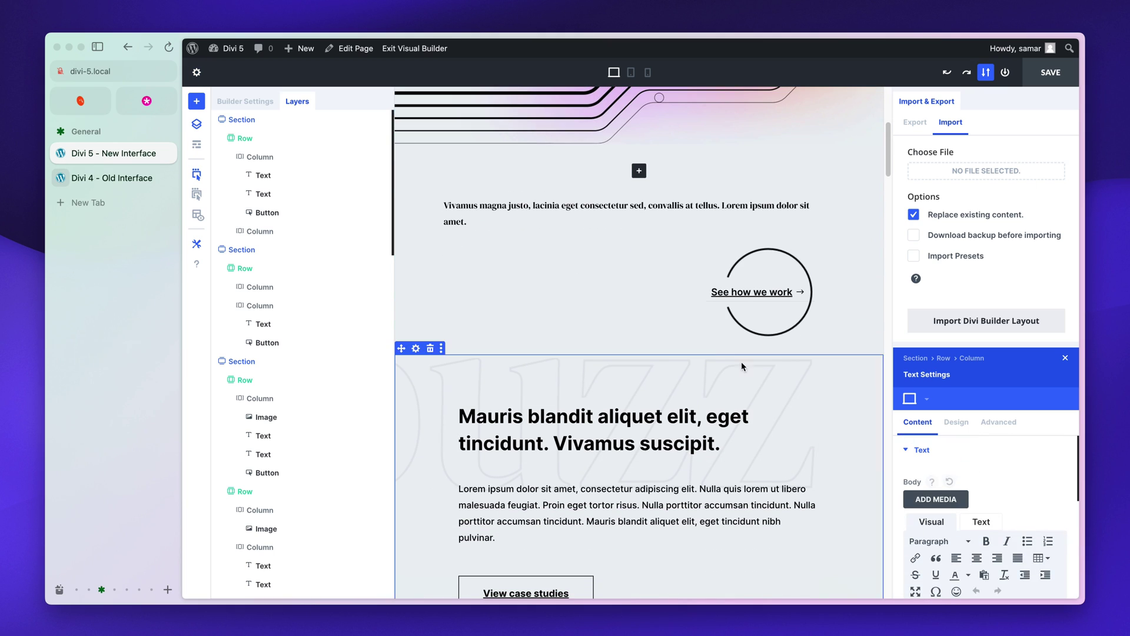
{"action": "scroll", "coordinate": [741, 361], "scroll_direction": "up", "scroll_amount": 5}
{"action": "scroll", "coordinate": [692, 349], "scroll_direction": "down", "scroll_amount": 5}
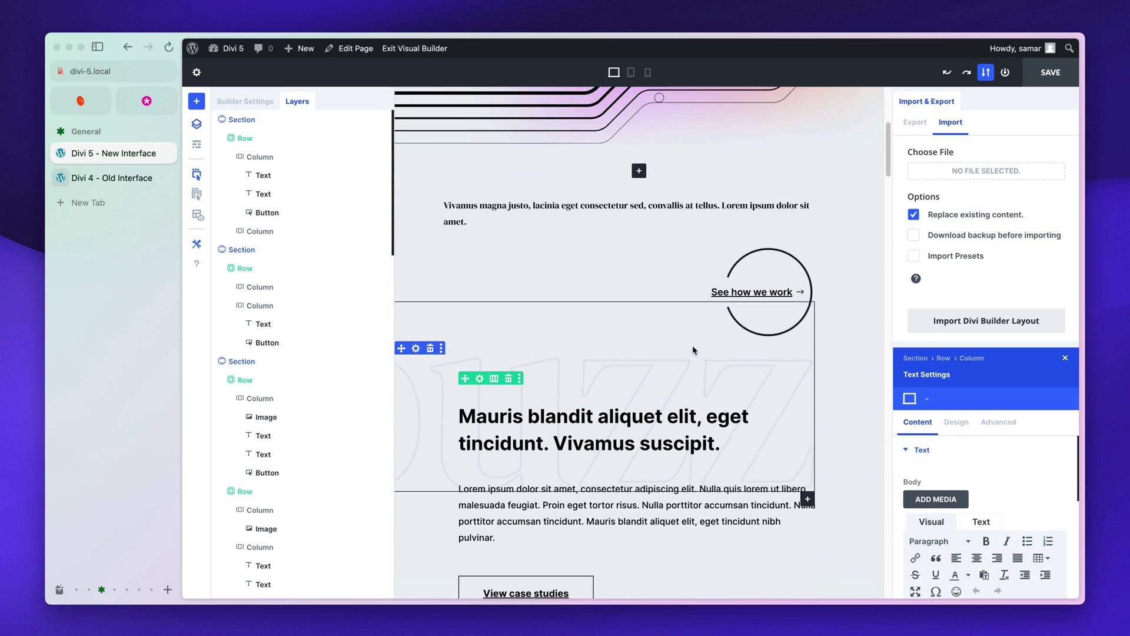
{"action": "scroll", "coordinate": [692, 345], "scroll_direction": "up", "scroll_amount": 5}
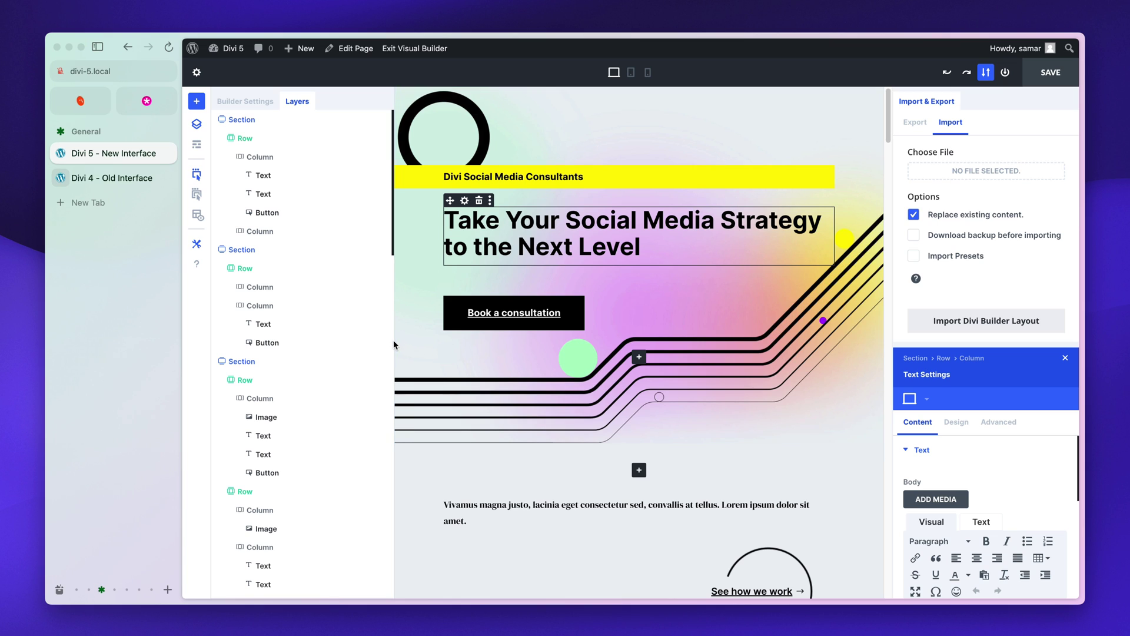
{"action": "left_click_drag", "start_coordinate": [394, 346], "coordinate": [334, 340]}
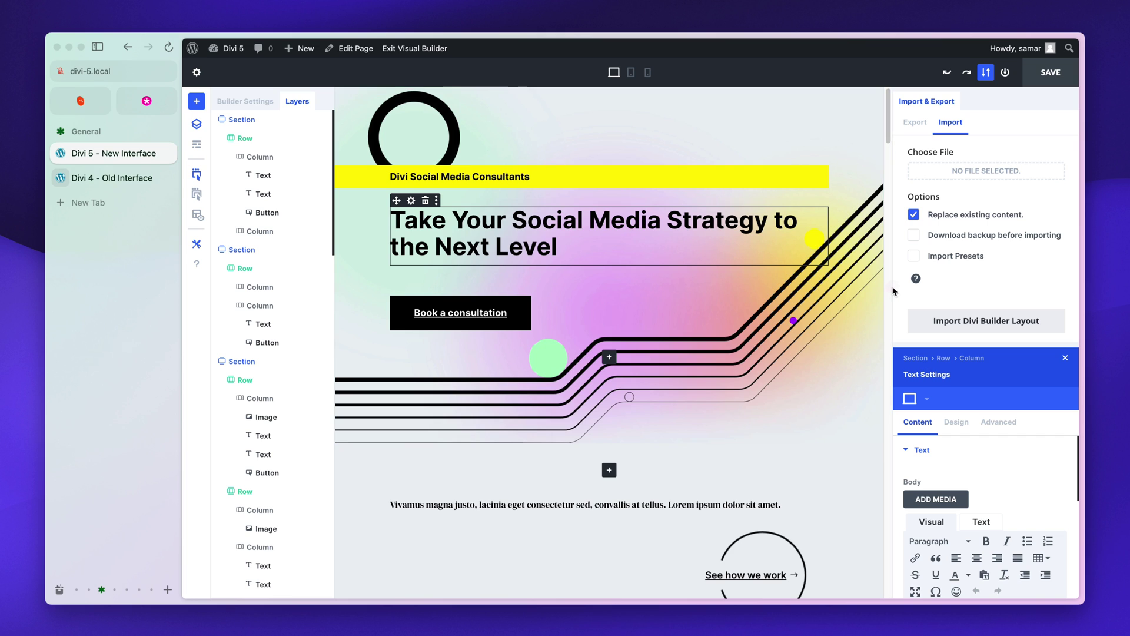
Nudge the right column's divider to narrow the Import & Export and Text Settings panels.
{"action": "mouse_move", "coordinate": [892, 290]}
{"action": "left_mouse_down"}
{"action": "mouse_move", "coordinate": [918, 285]}
{"action": "mouse_move", "coordinate": [899, 290]}
{"action": "left_mouse_up"}
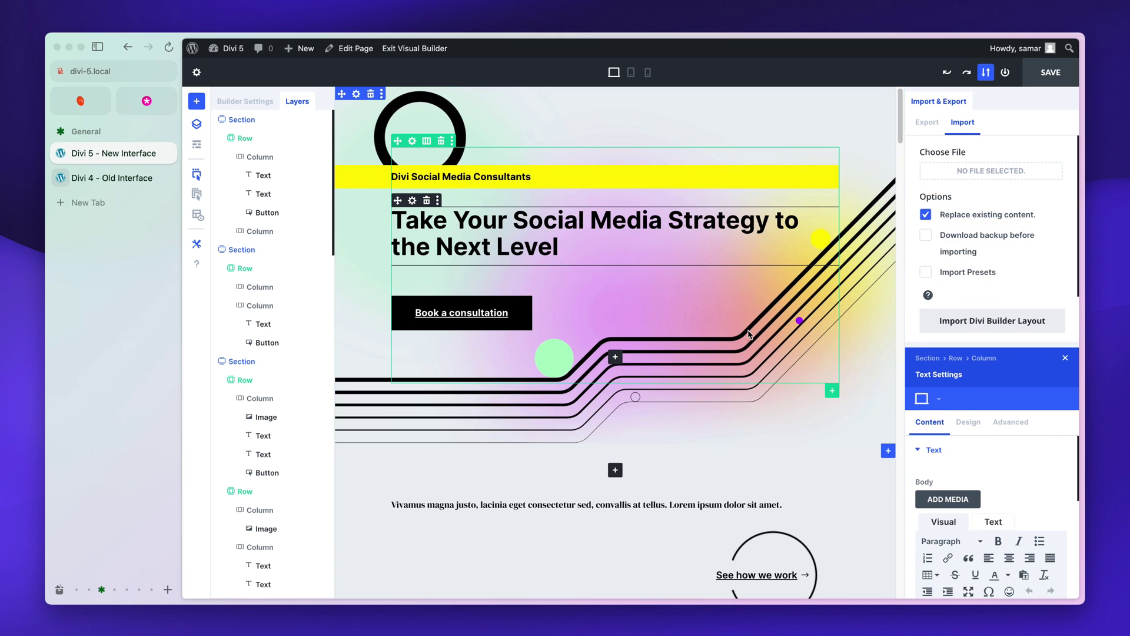